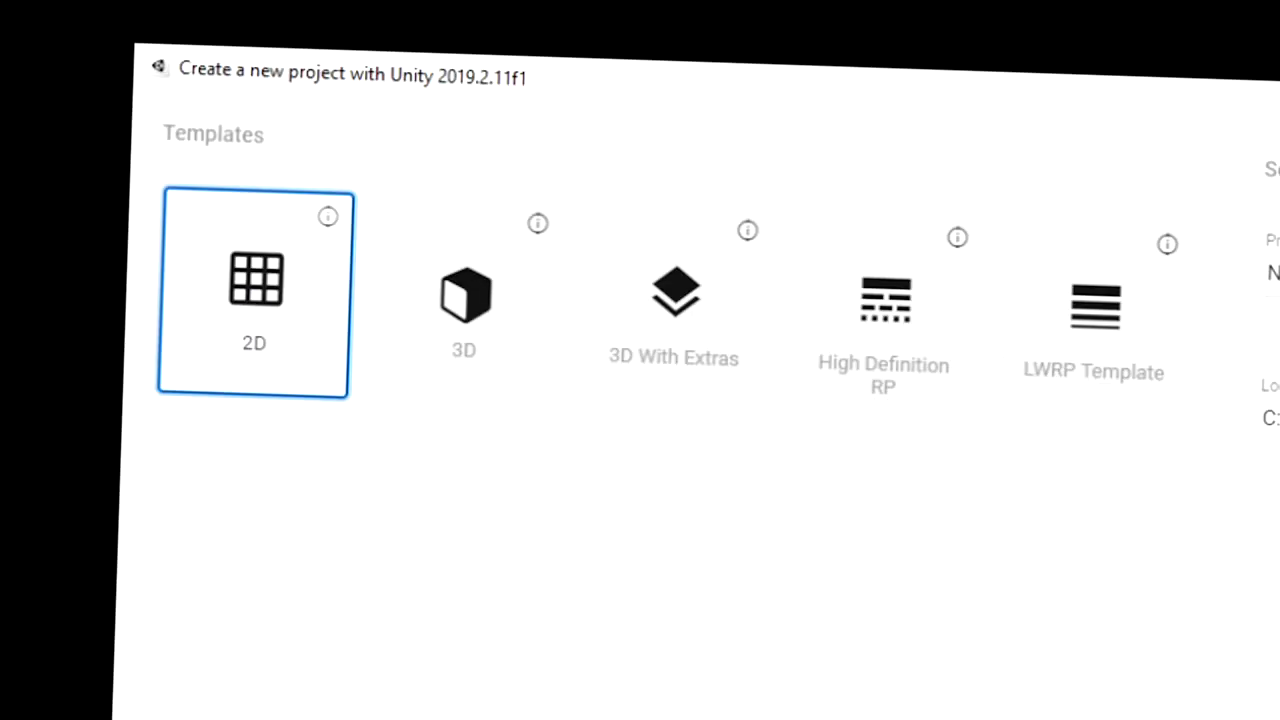
# Name the new project Muik in D:\YT Games and create it.
pyautogui.write('ik')
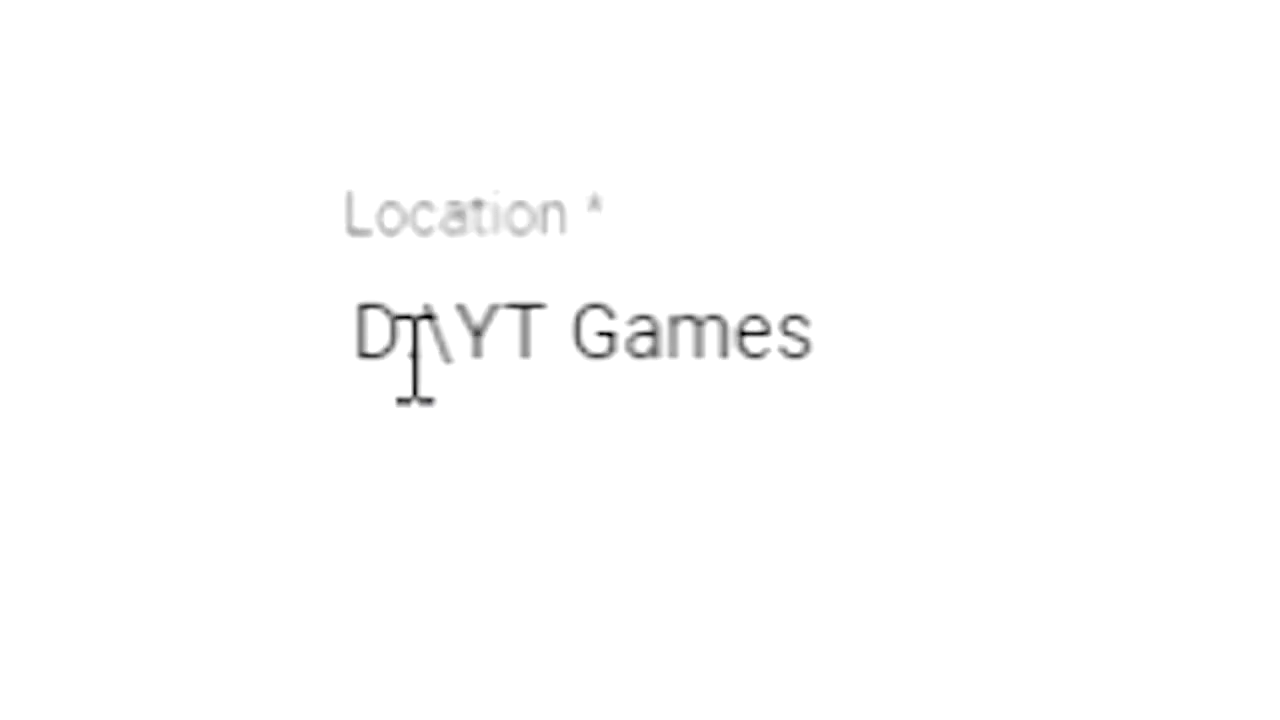
pyautogui.click(829, 466)
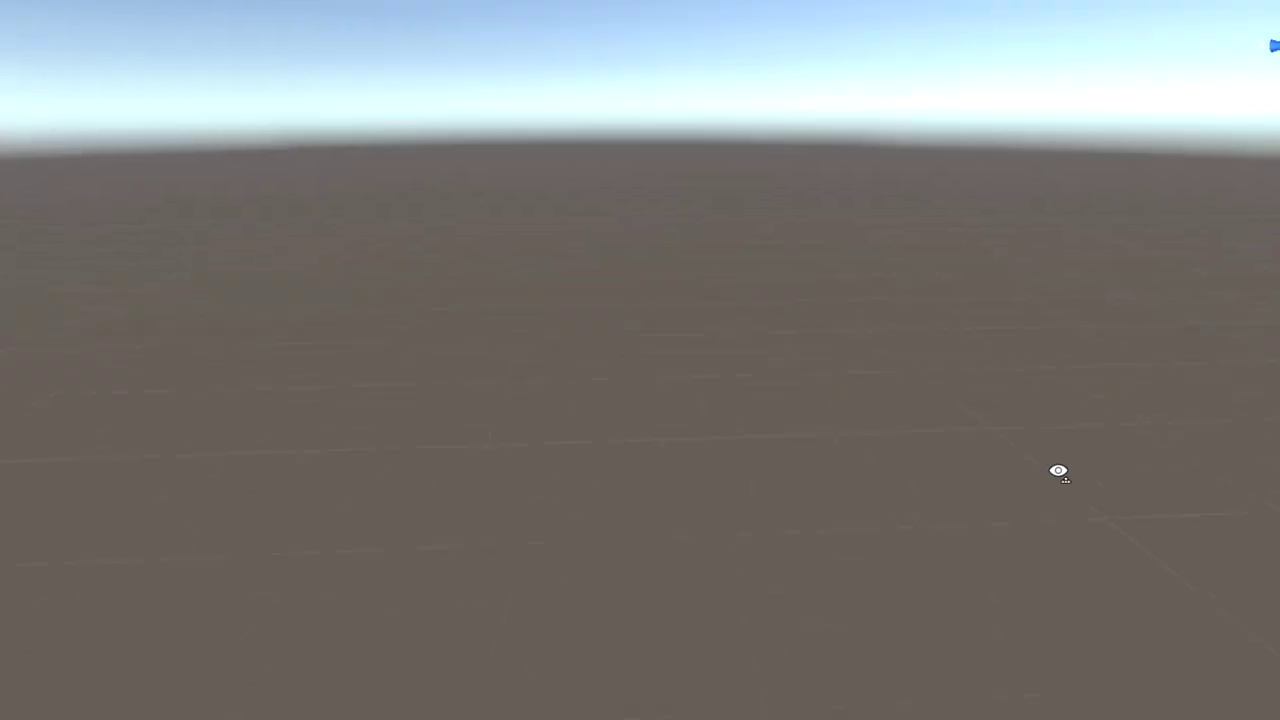
# Orbit the Scene view to tilt and pitch down toward the ground plane.
pyautogui.moveTo(1058, 471); pyautogui.dragTo(812, 483, button='right')
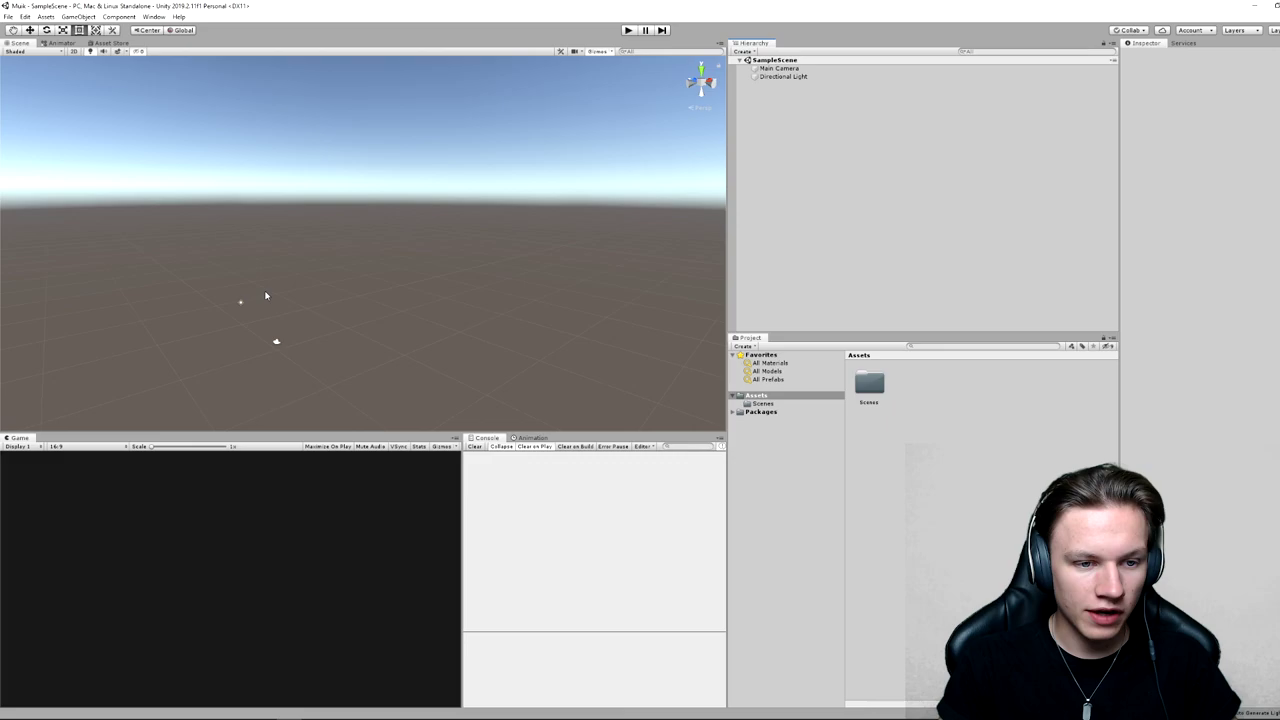
pyautogui.moveTo(266, 295); pyautogui.dragTo(271, 318, button='right')
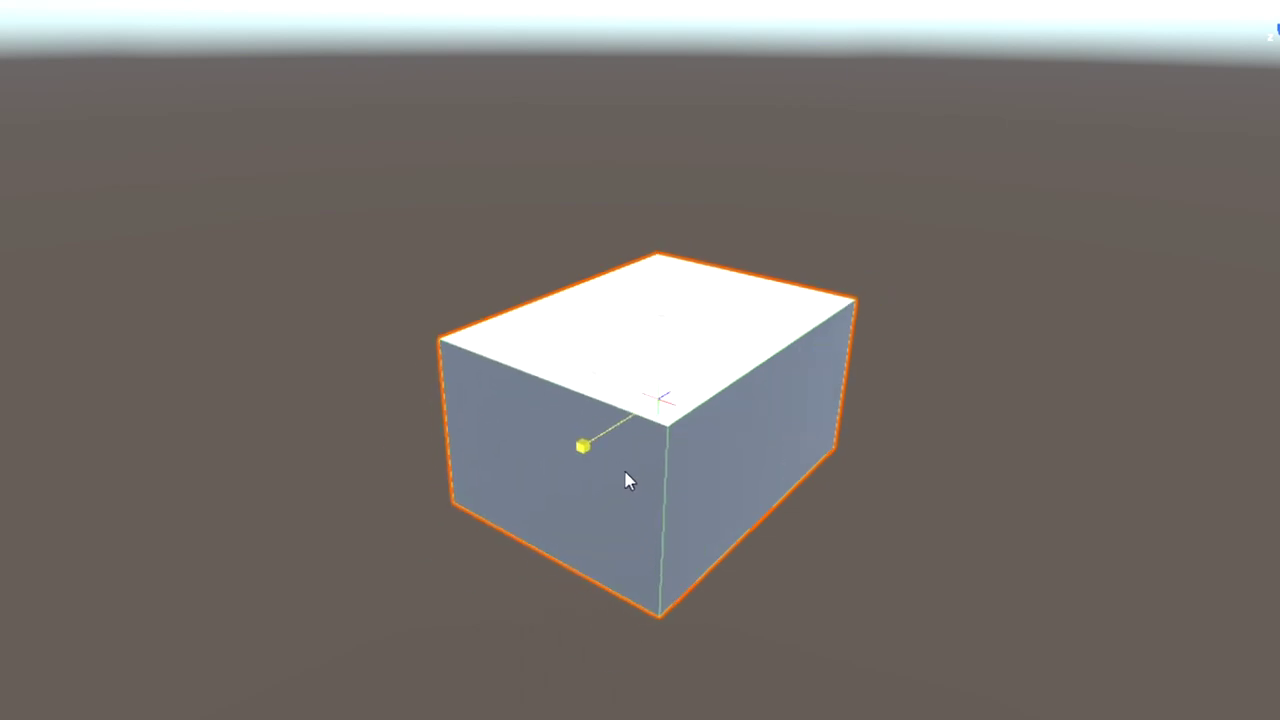
# Flatten the block into a thin slab, frame it, and rename it Card.
pyautogui.moveTo(602, 440); pyautogui.dragTo(611, 390)
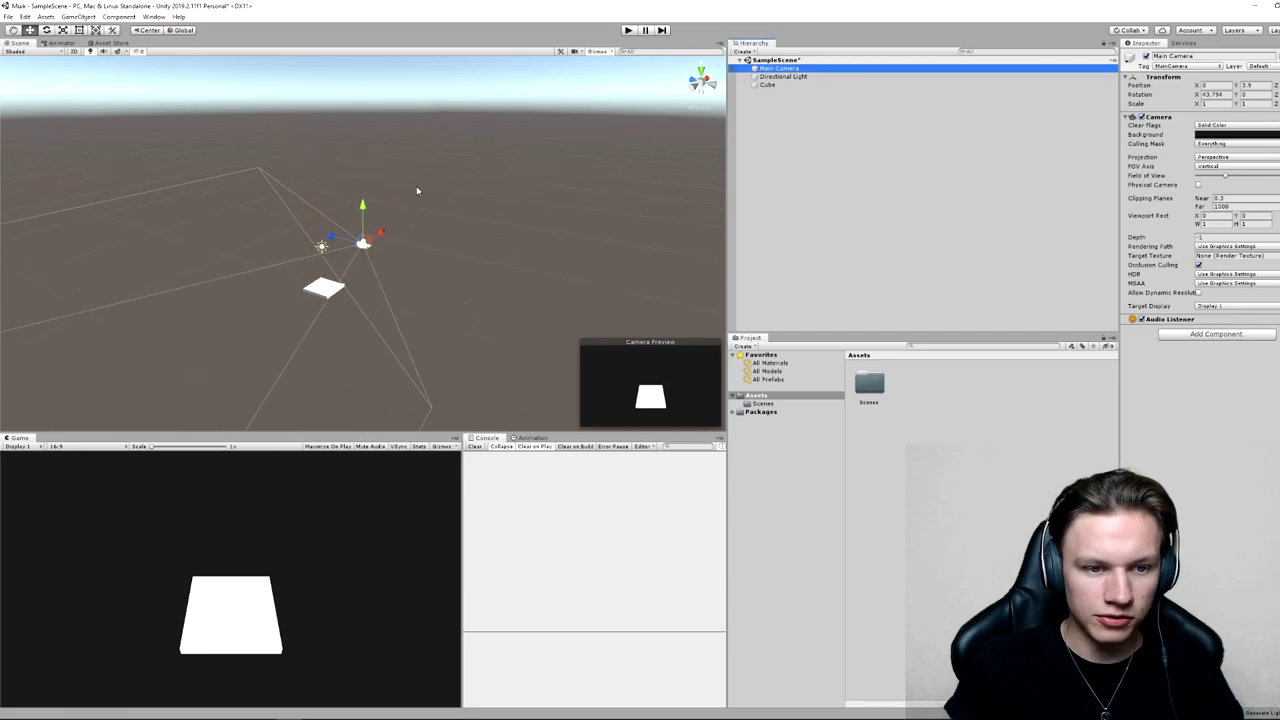
pyautogui.keyDown('alt'); pyautogui.moveTo(418, 190); pyautogui.dragTo(483, 156); pyautogui.keyUp('alt')
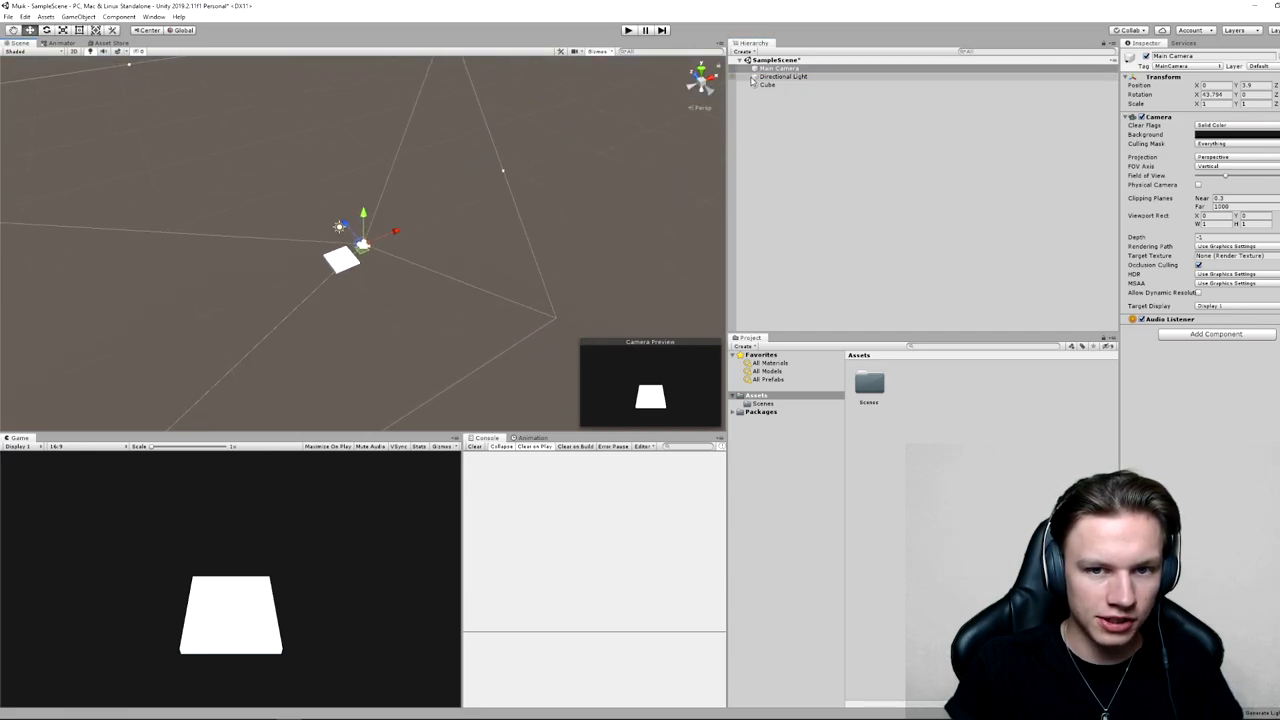
pyautogui.doubleClick(767, 86)
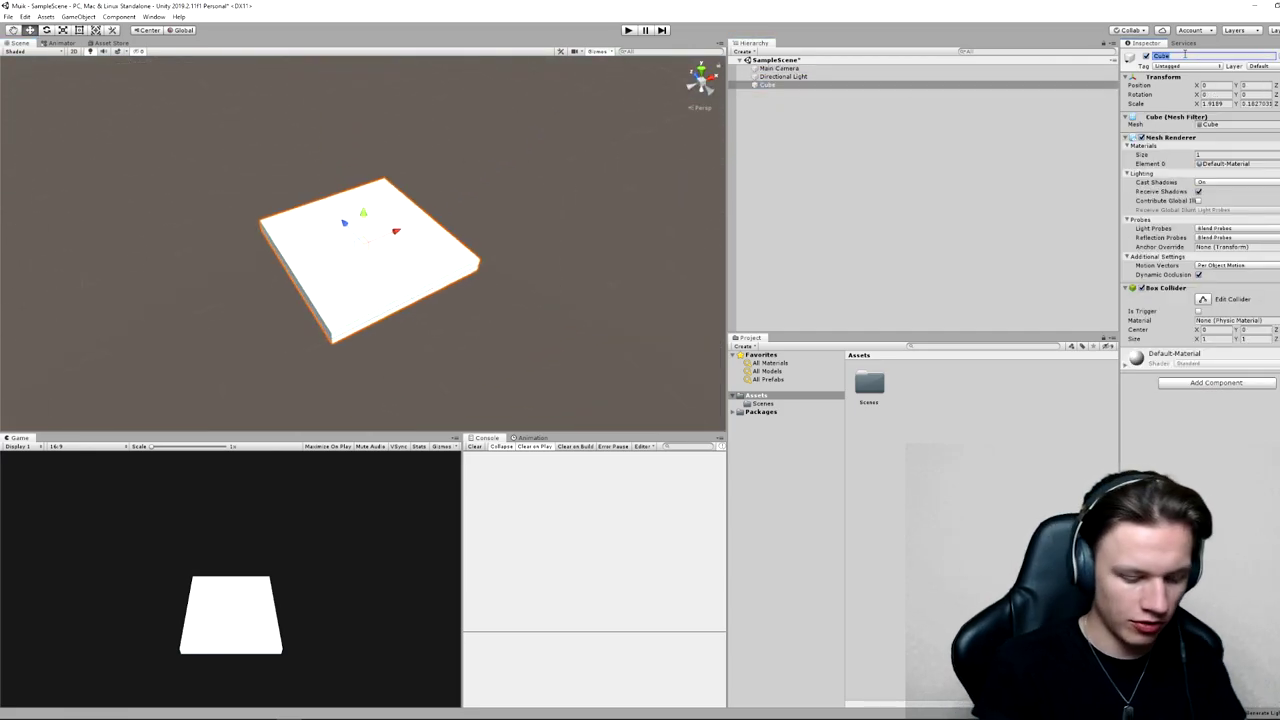
pyautogui.write('Car')
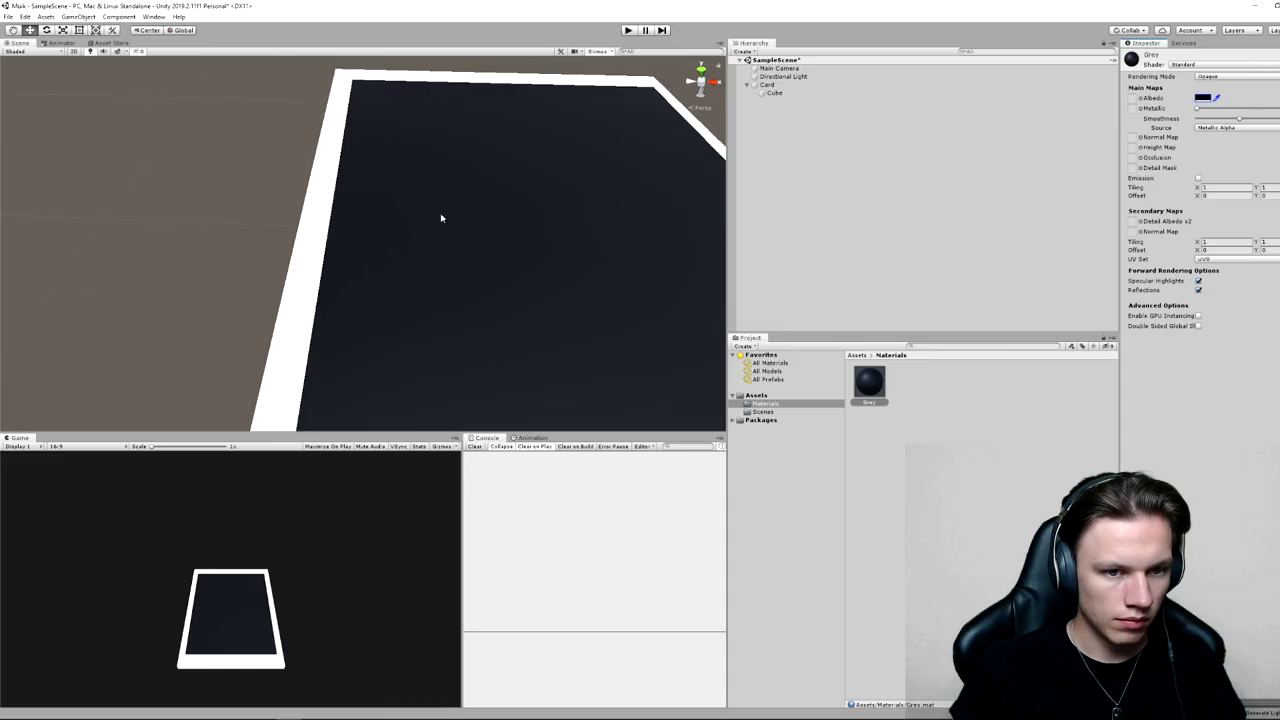
# Inspect the card's face sprite up close and move a duplicated card beside the others.
pyautogui.scroll(-3, 354, 169)
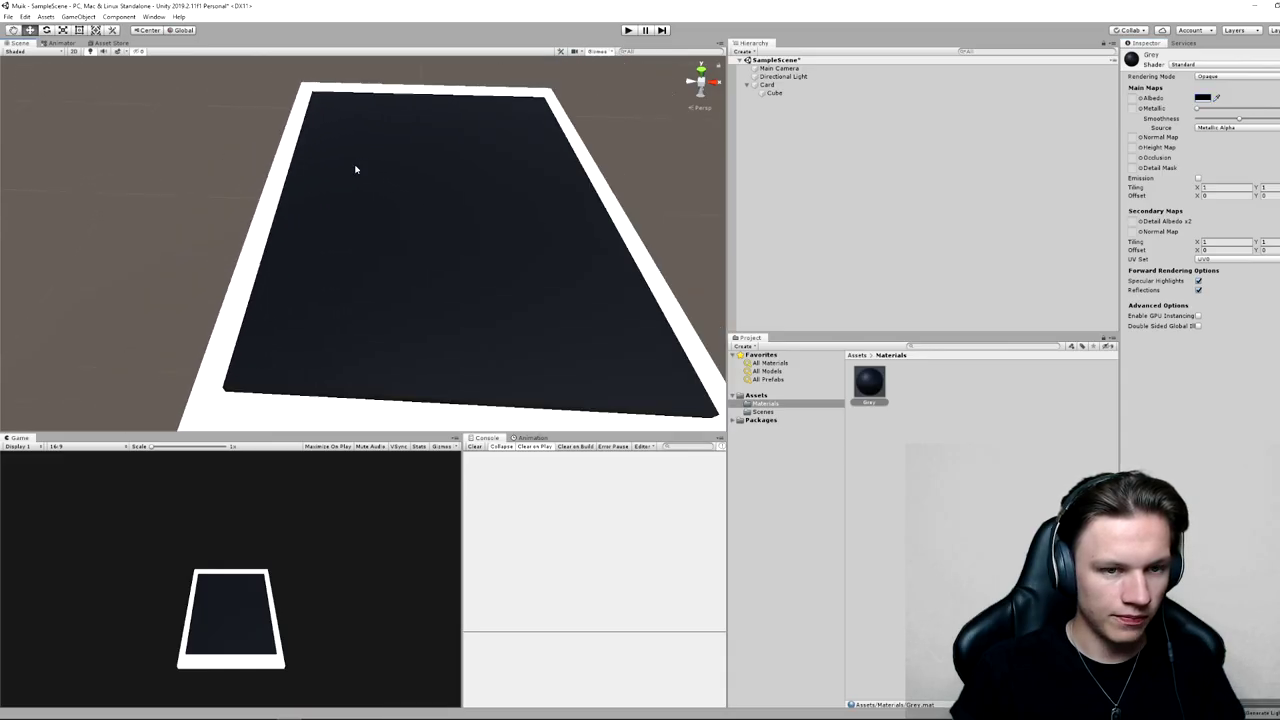
pyautogui.scroll(-2, 372, 175)
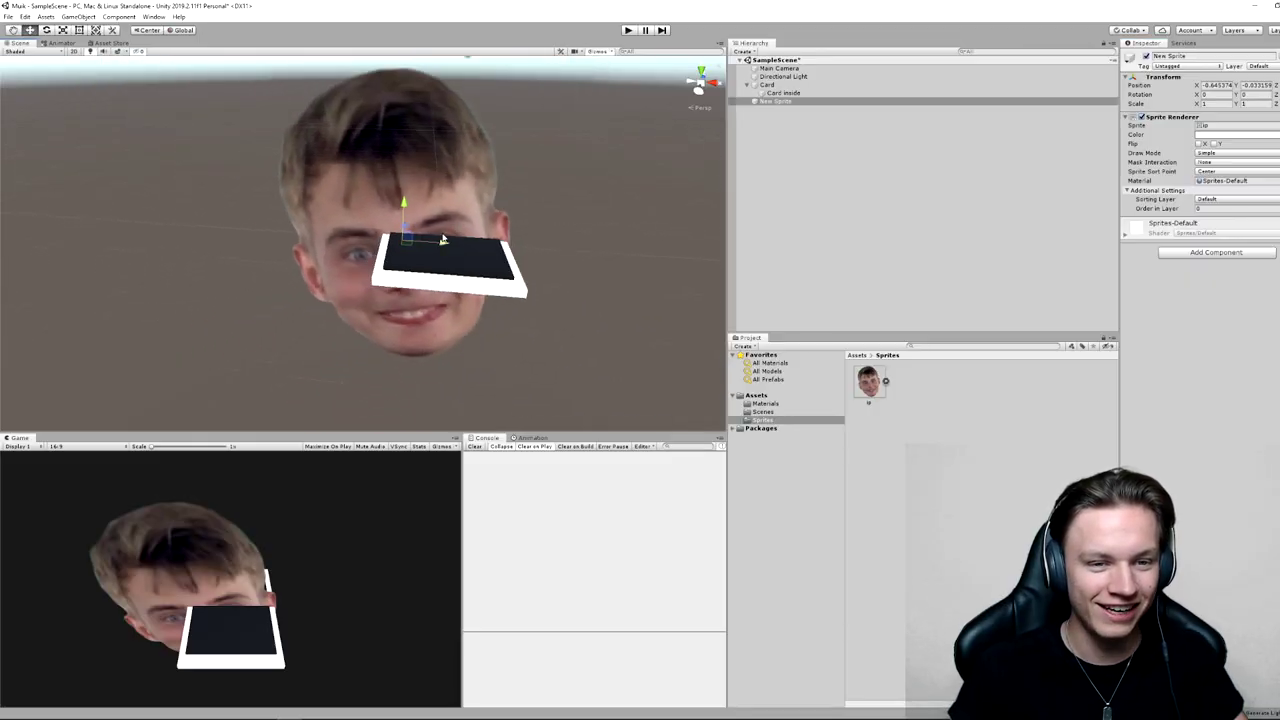
pyautogui.keyDown('alt'); pyautogui.moveTo(443, 240); pyautogui.dragTo(584, 197); pyautogui.keyUp('alt')
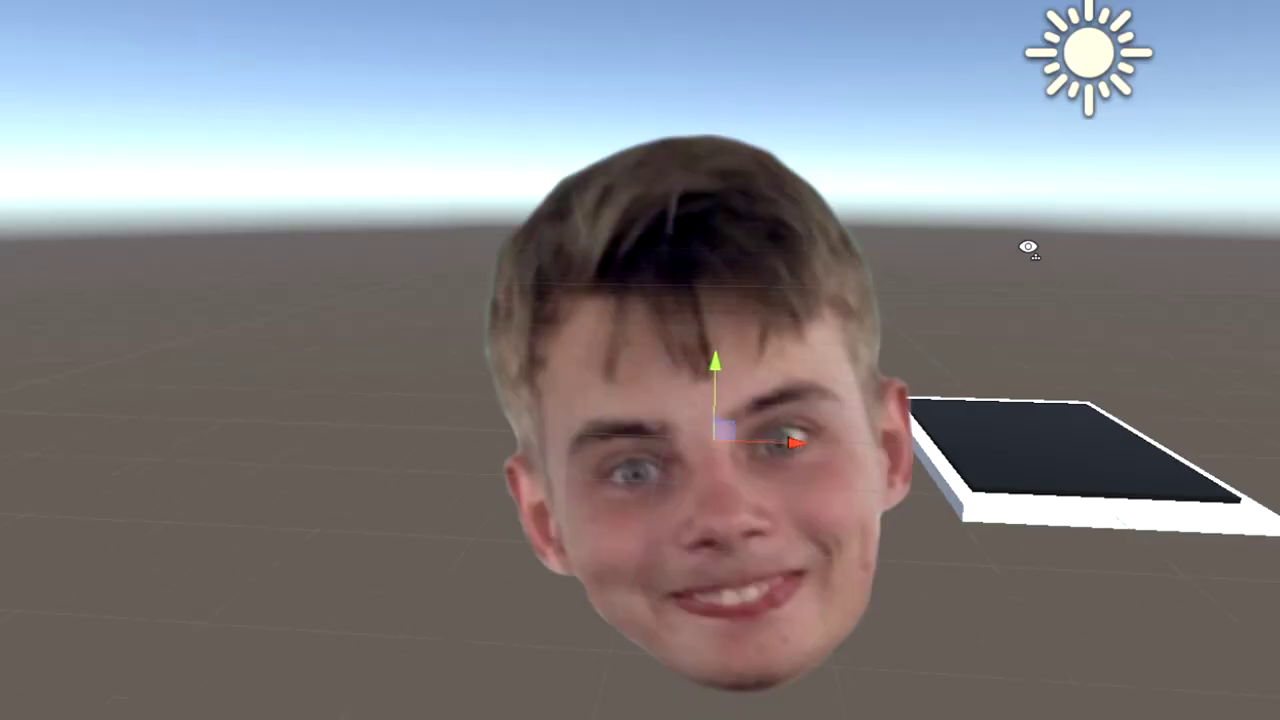
pyautogui.keyDown('alt'); pyautogui.moveTo(1028, 258); pyautogui.dragTo(989, 160); pyautogui.keyUp('alt')
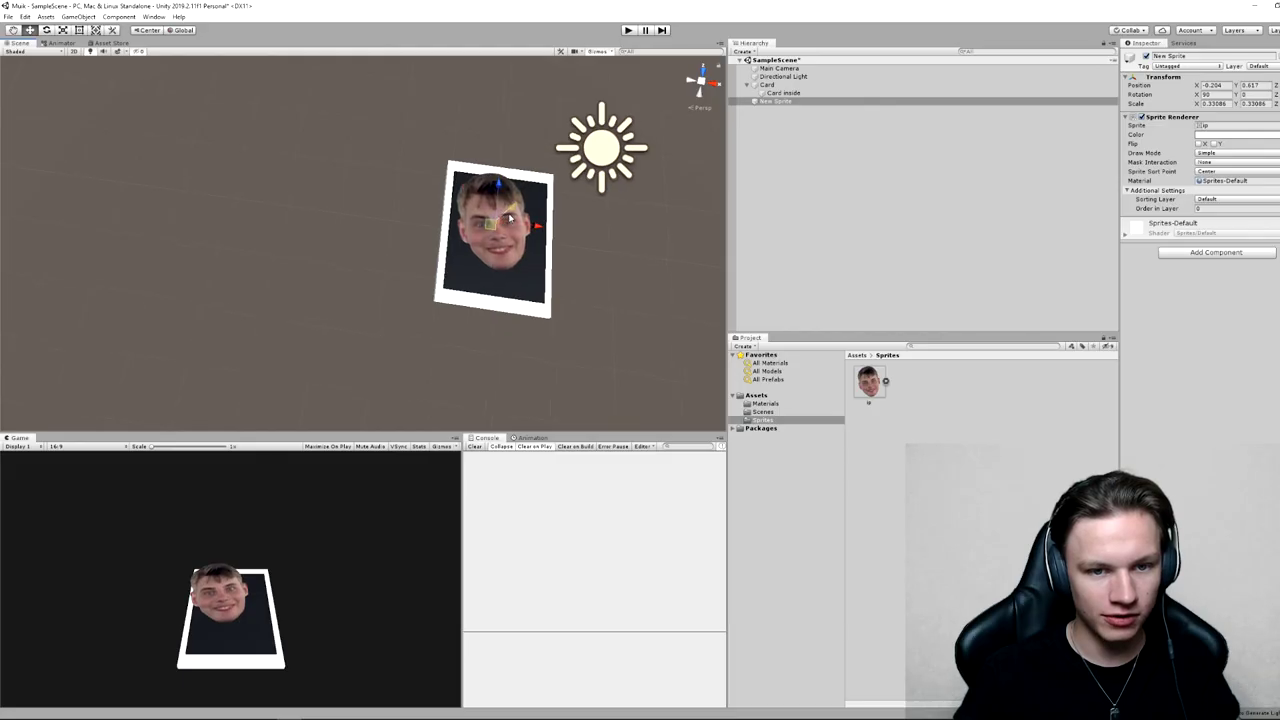
pyautogui.keyDown('alt'); pyautogui.moveTo(509, 218); pyautogui.dragTo(409, 237); pyautogui.keyUp('alt')
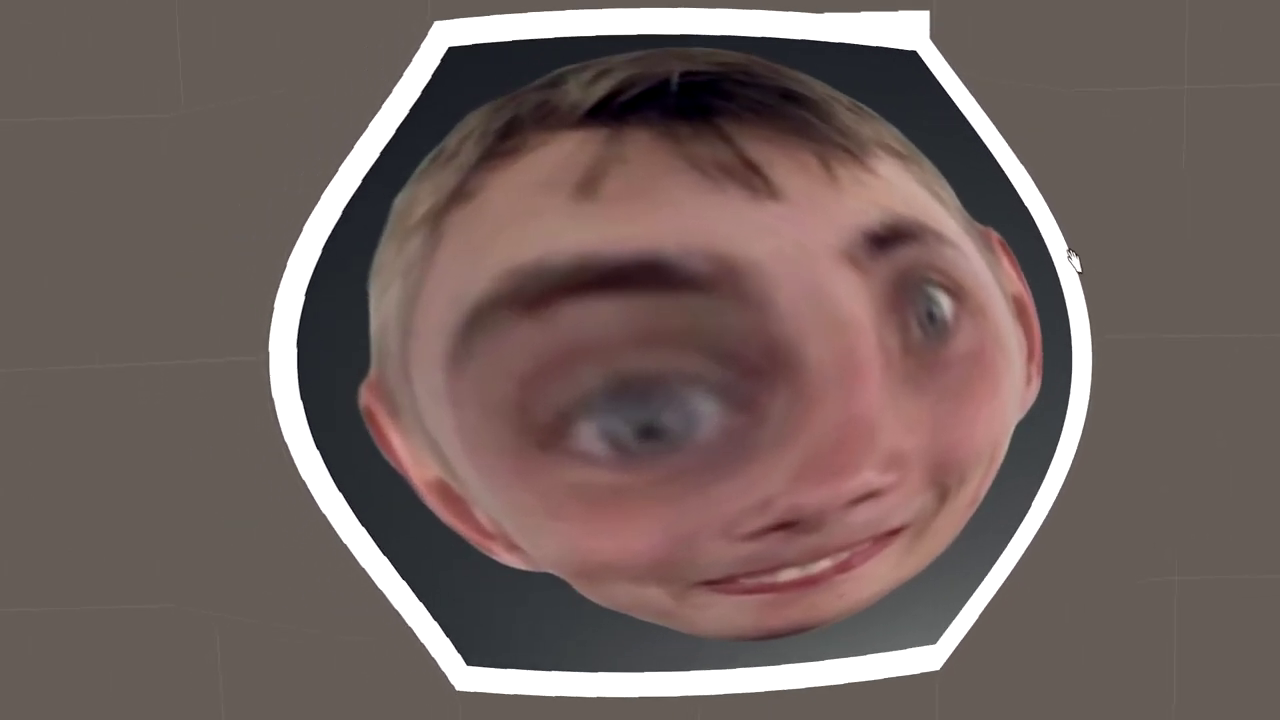
pyautogui.moveTo(415, 258); pyautogui.dragTo(372, 232)
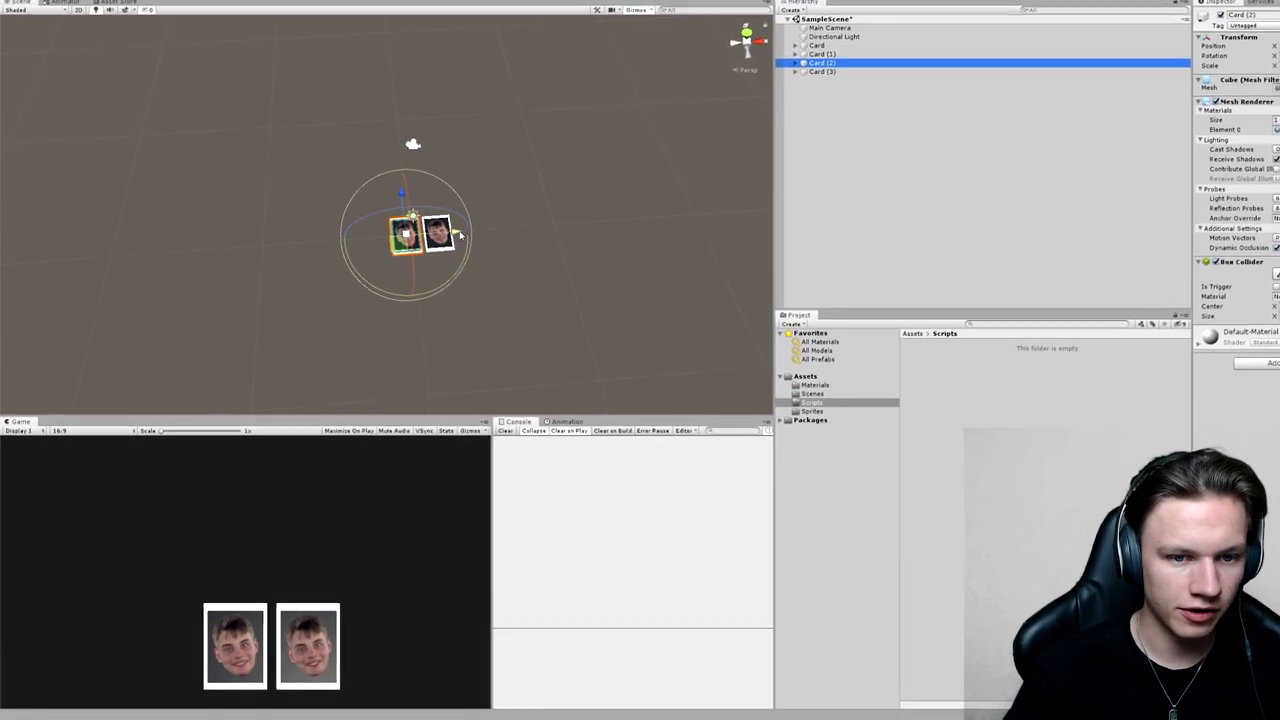
# Select the middle card for rotation, then bring up the Hierarchy's add-object menu.
pyautogui.click(428, 230)
pyautogui.press('e')
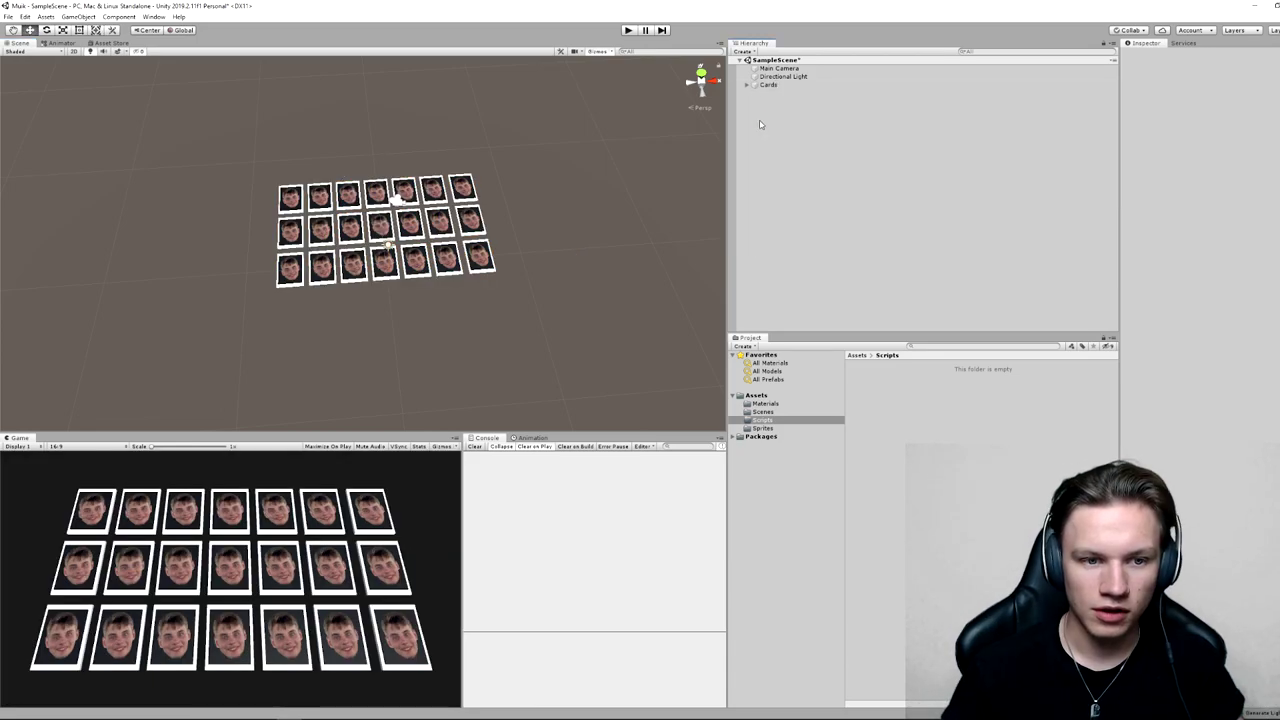
pyautogui.rightClick(784, 118)
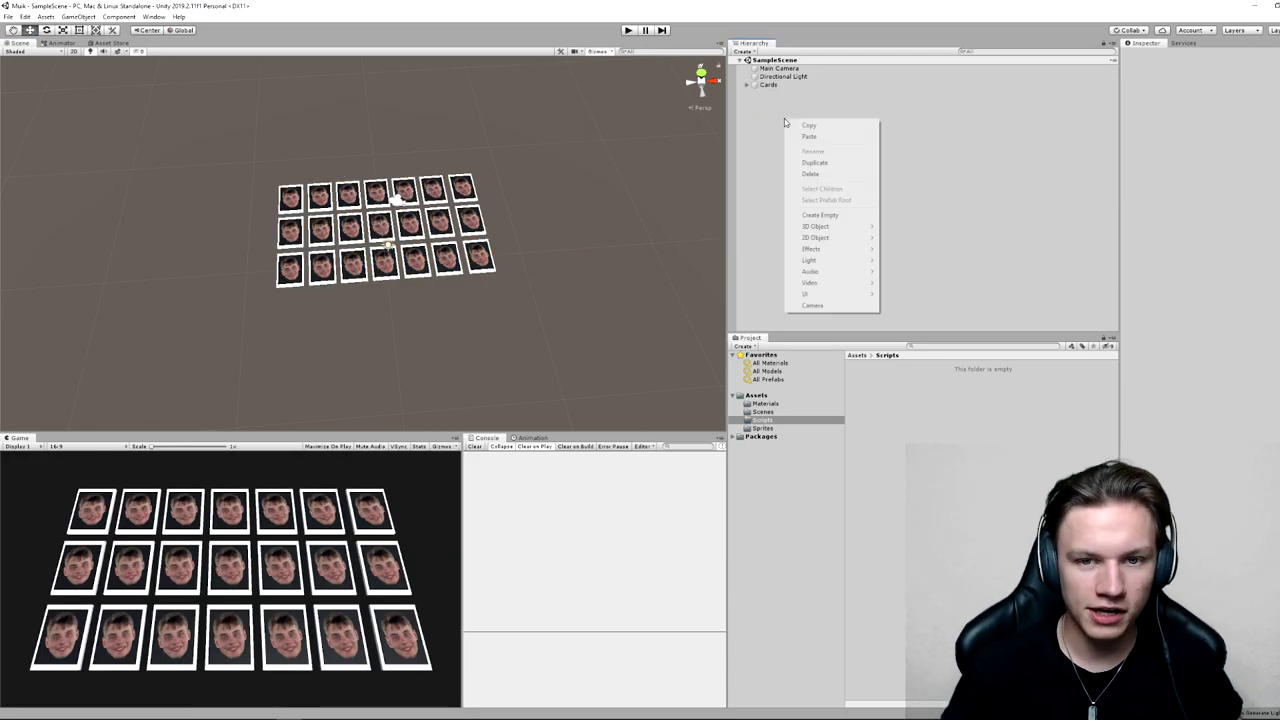
# Add a new cube to the scene and frame it beside the card grid.
pyautogui.moveTo(818, 226)
pyautogui.click(905, 226)
pyautogui.keyDown('alt'); pyautogui.moveTo(417, 327); pyautogui.dragTo(523, 240); pyautogui.keyUp('alt')
pyautogui.press('f')
pyautogui.press('r')
pyautogui.moveTo(397, 246)
pyautogui.keyDown('alt'); pyautogui.mouseDown()
pyautogui.moveTo(377, 254)
pyautogui.moveTo(457, 248)
pyautogui.moveTo(465, 81)
pyautogui.mouseUp(); pyautogui.keyUp('alt')
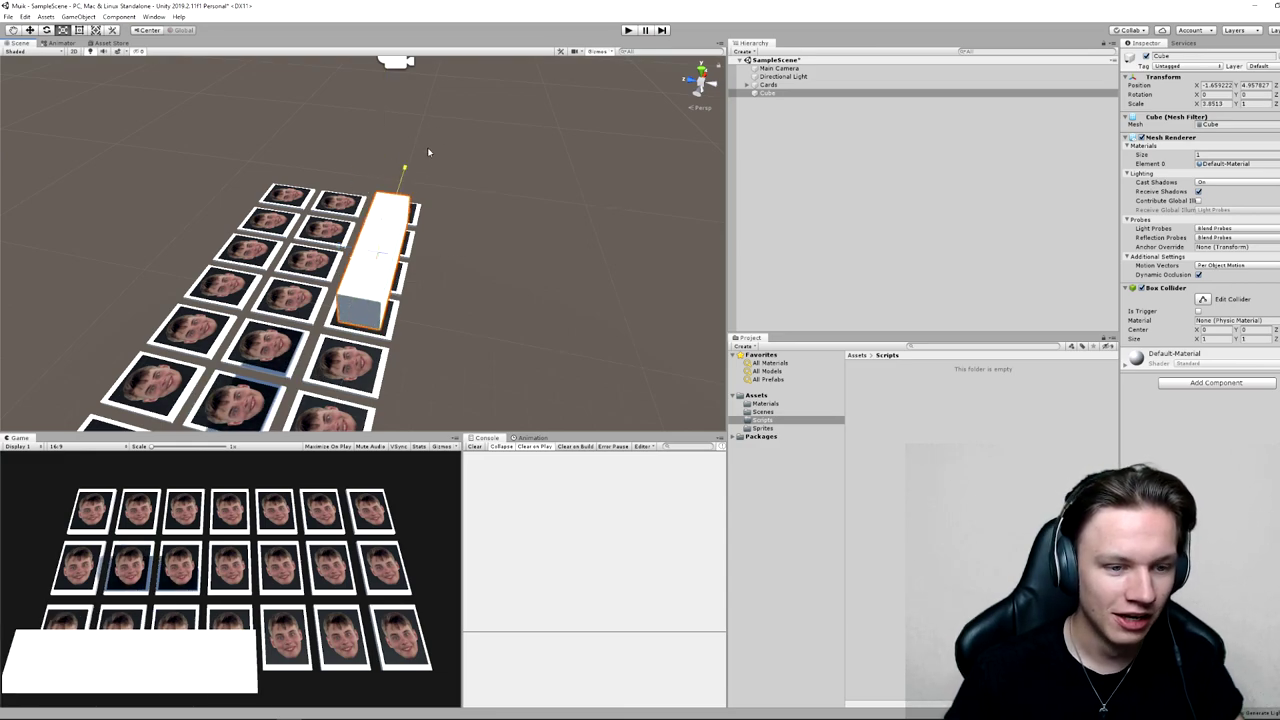
# Stretch the cube into a wide board, zero its position, and lower it beneath the cards.
pyautogui.moveTo(439, 168)
pyautogui.keyDown('alt'); pyautogui.mouseDown()
pyautogui.moveTo(453, 211)
pyautogui.moveTo(885, 187)
pyautogui.mouseUp(); pyautogui.keyUp('alt')
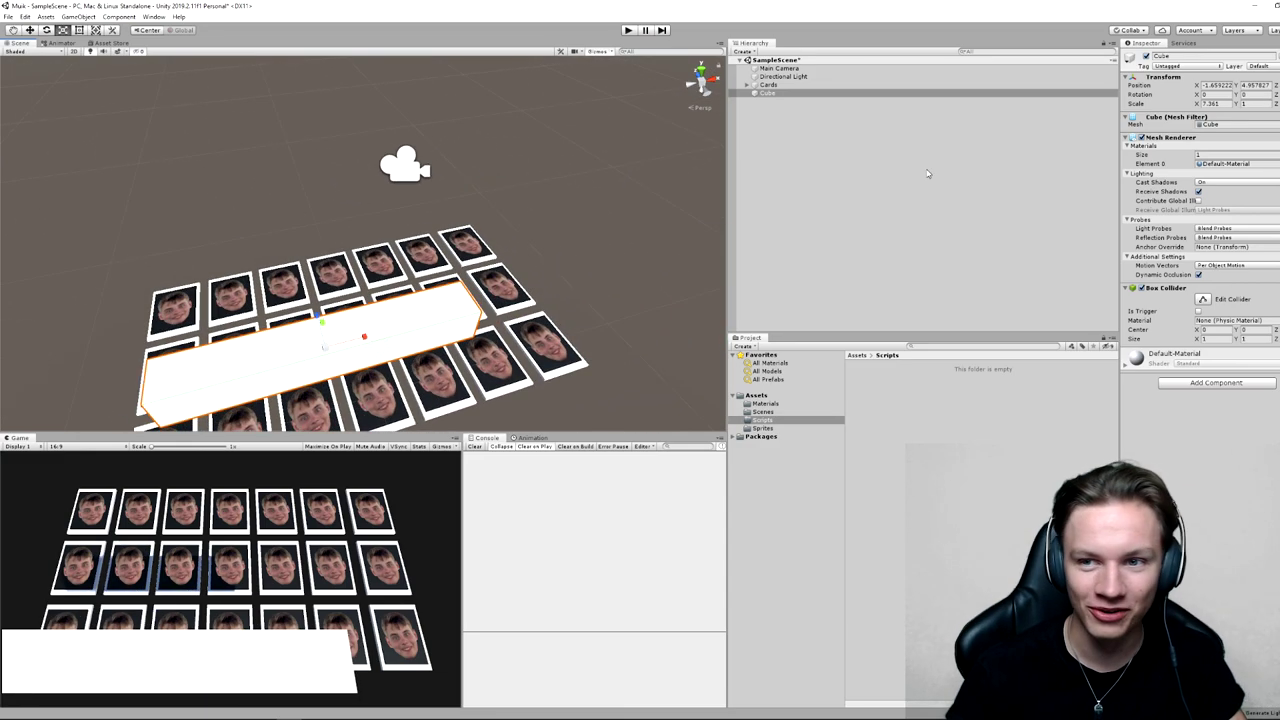
pyautogui.write('0')
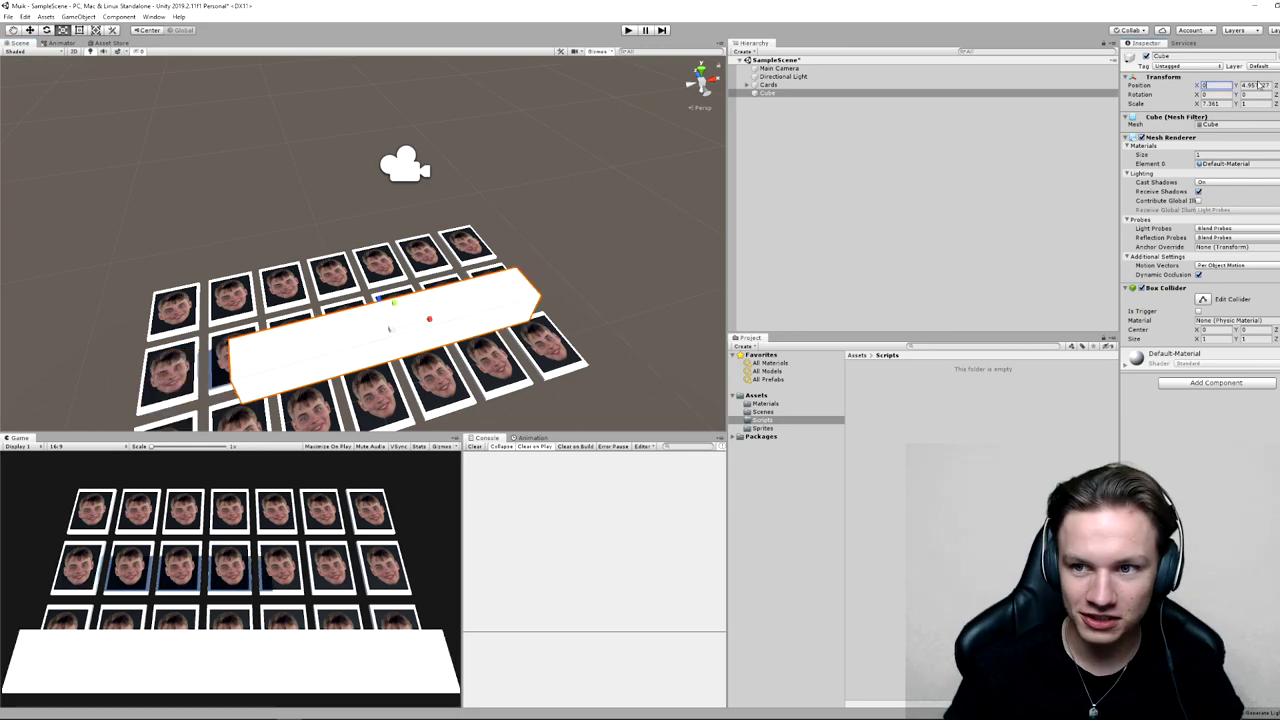
pyautogui.write('0')
pyautogui.keyDown('alt'); pyautogui.moveTo(400, 300); pyautogui.dragTo(305, 203); pyautogui.keyUp('alt')
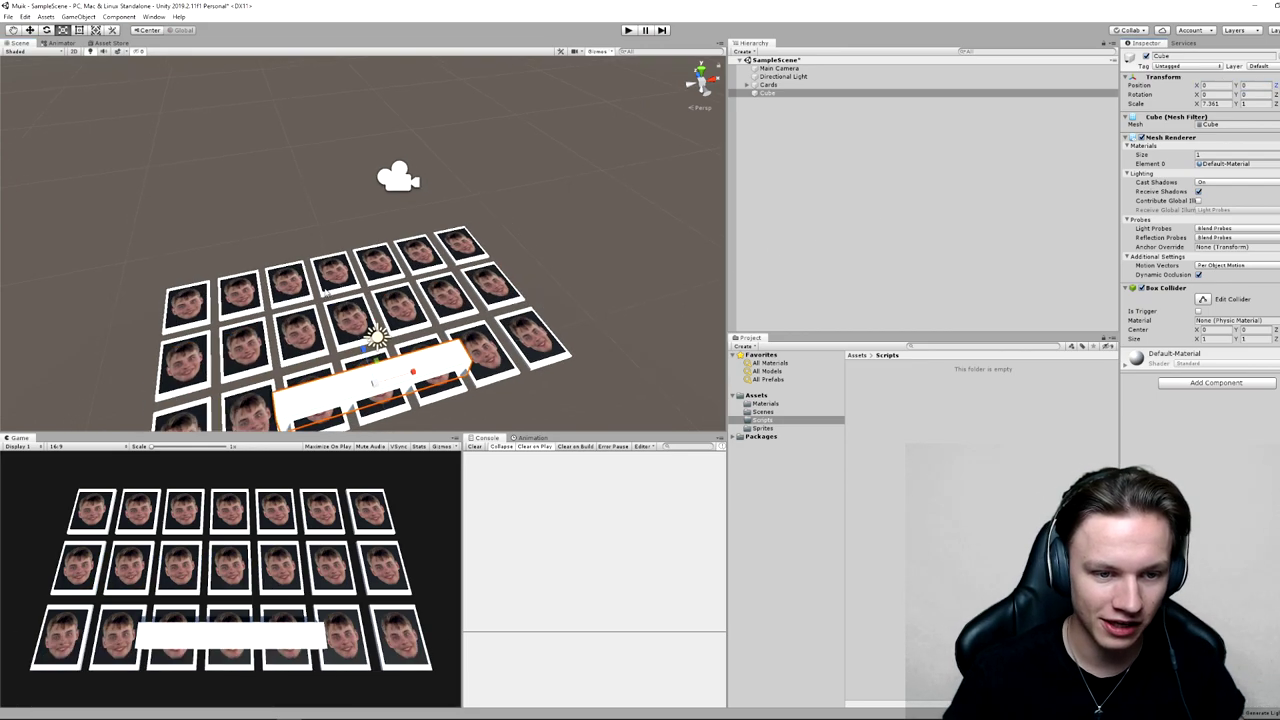
pyautogui.moveTo(358, 262); pyautogui.dragTo(358, 281)
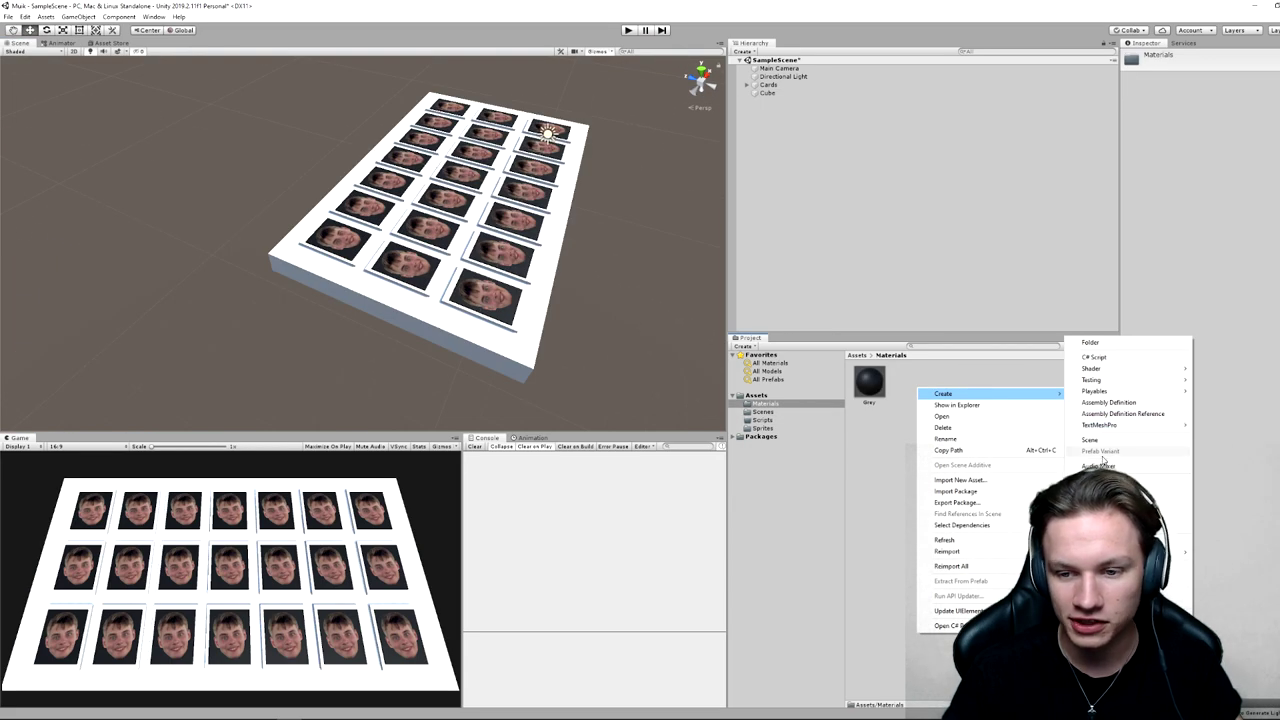
pyautogui.click(1120, 481)
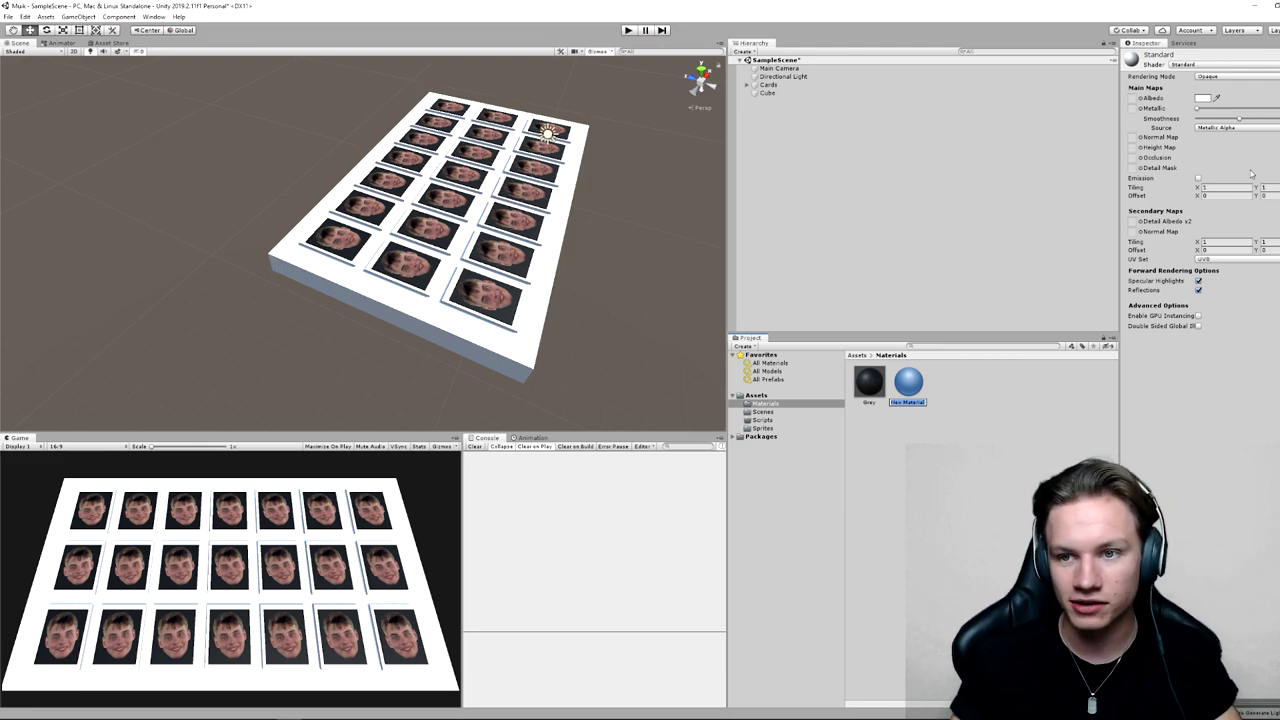
pyautogui.write('Table')
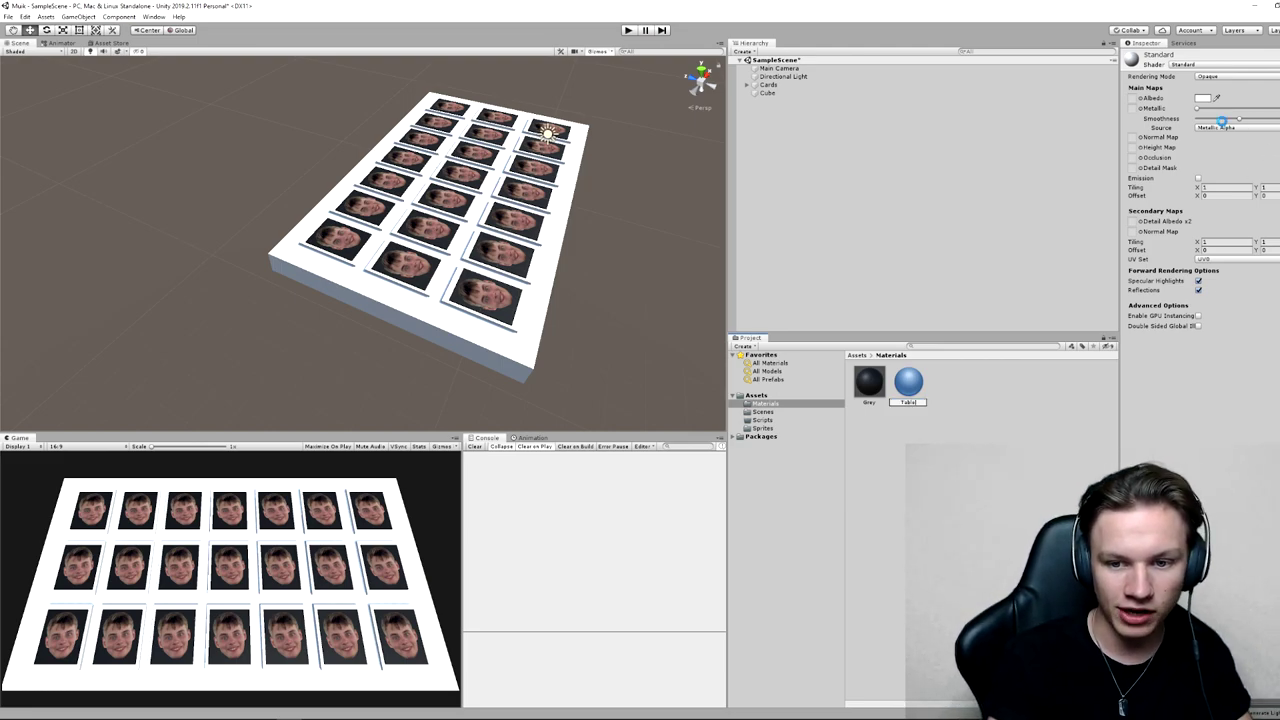
pyautogui.click(1202, 98)
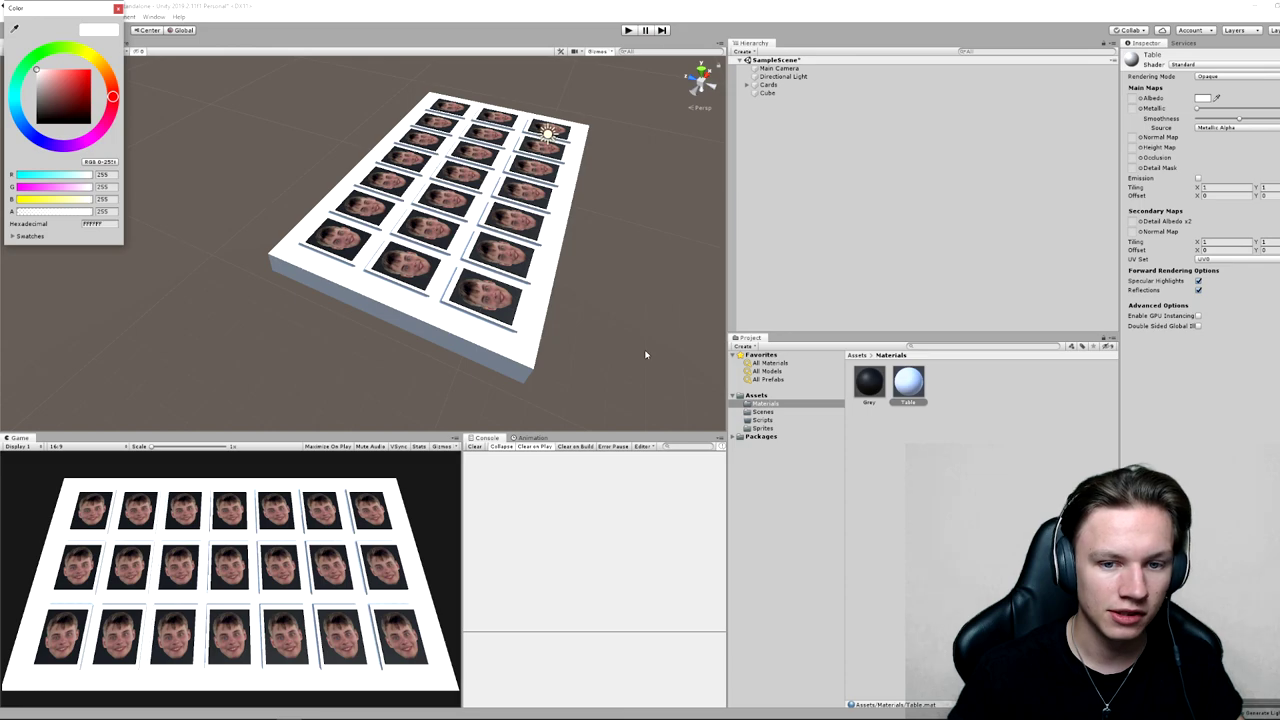
pyautogui.click(900, 388)
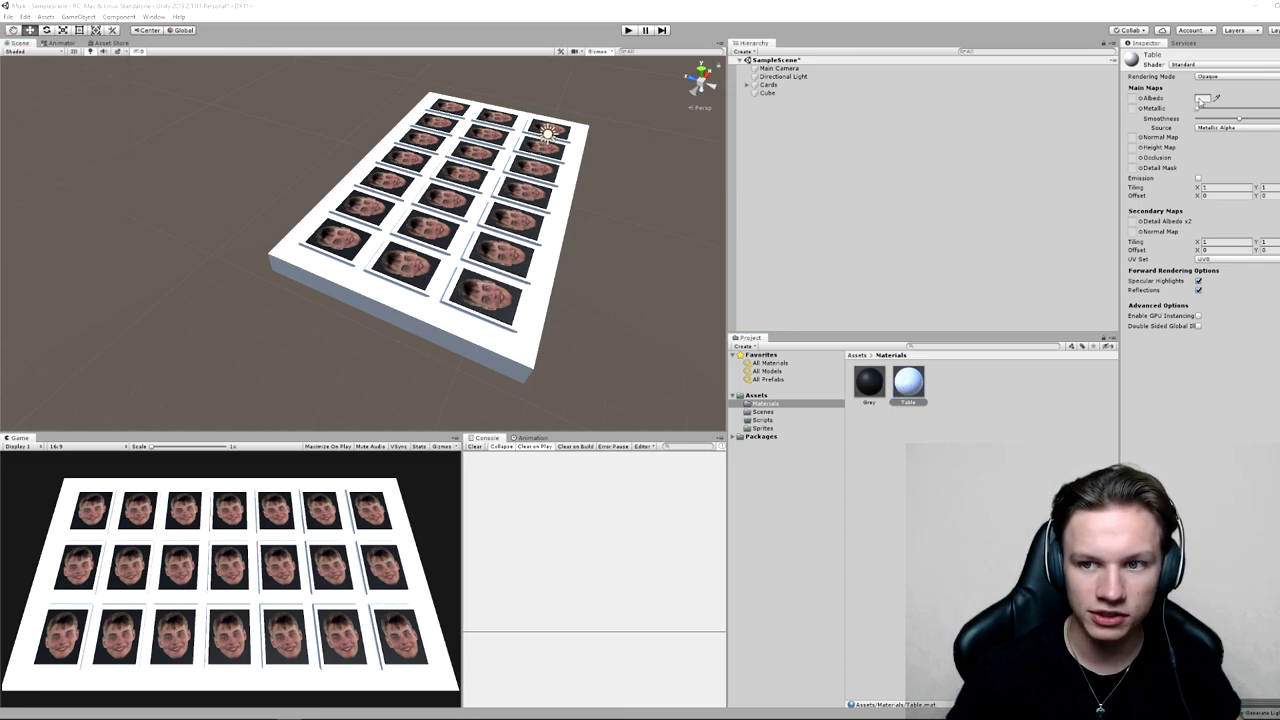
pyautogui.click(1202, 98)
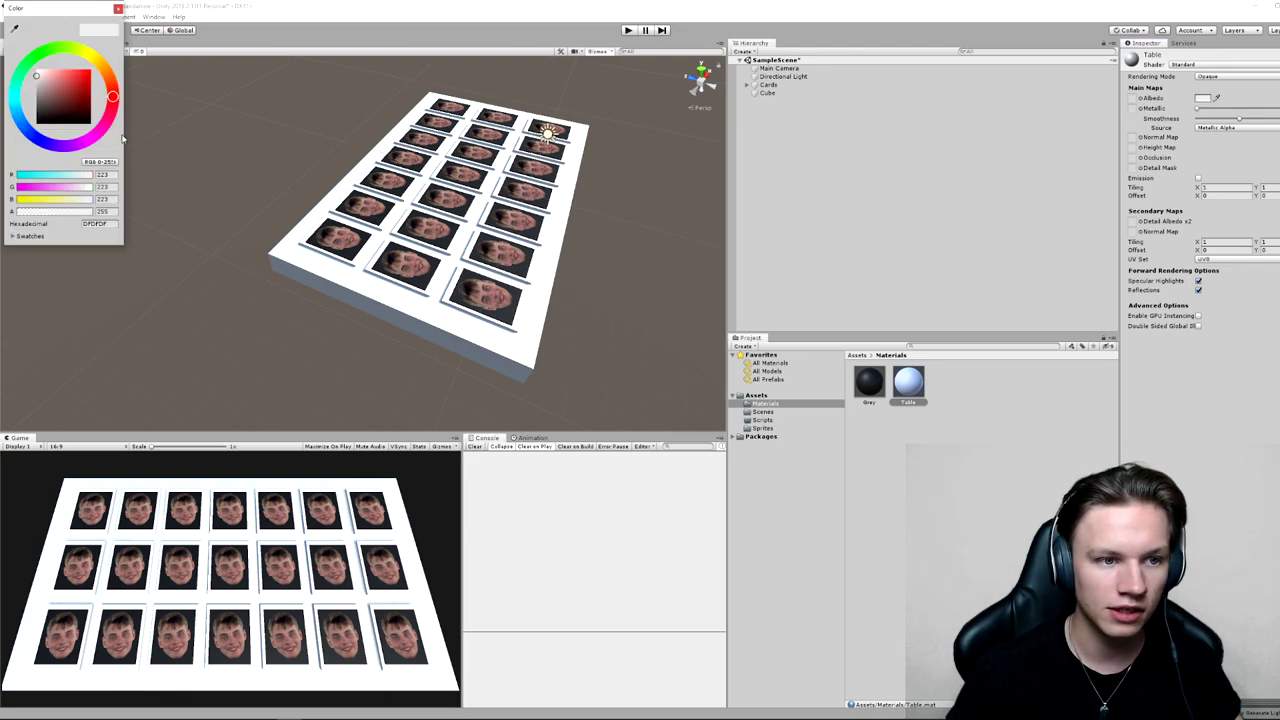
pyautogui.moveTo(70, 95); pyautogui.dragTo(207, 12)
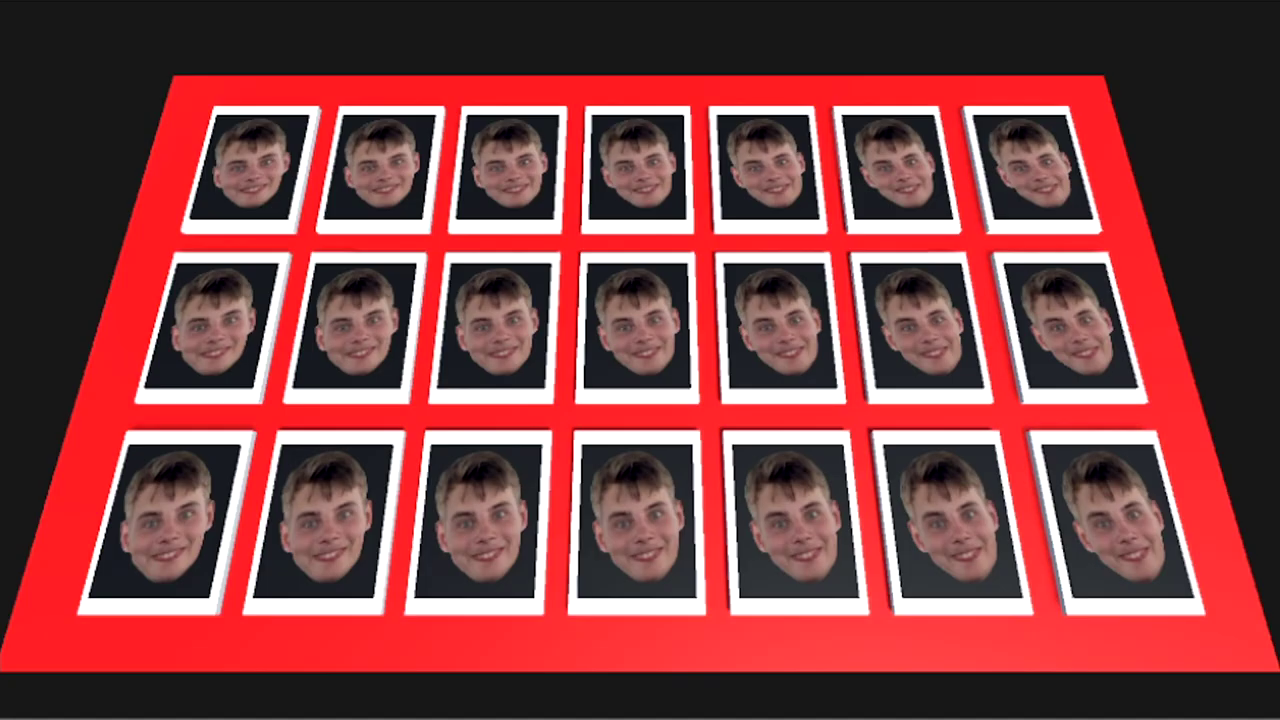
pyautogui.scroll(3, 362, 205)
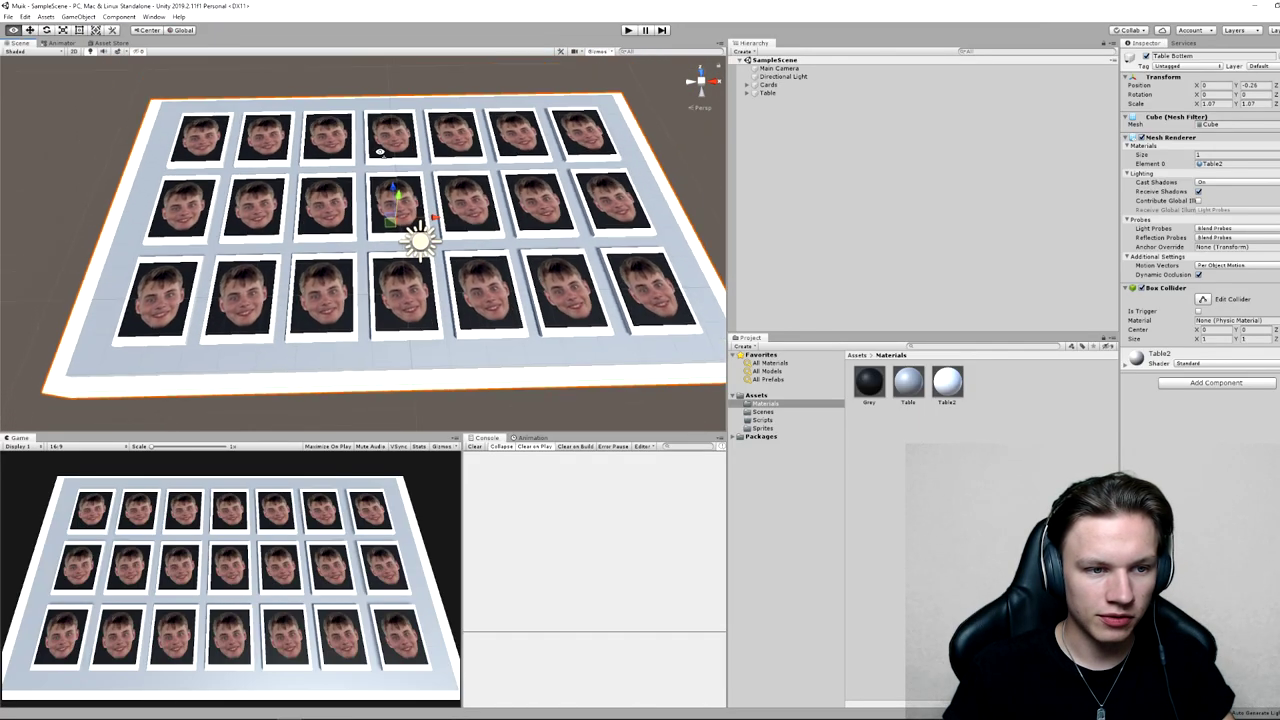
pyautogui.scroll(5, 376, 173)
pyautogui.scroll(10, 400, 190)
pyautogui.scroll(-3, 443, 204)
pyautogui.scroll(2, 423, 209)
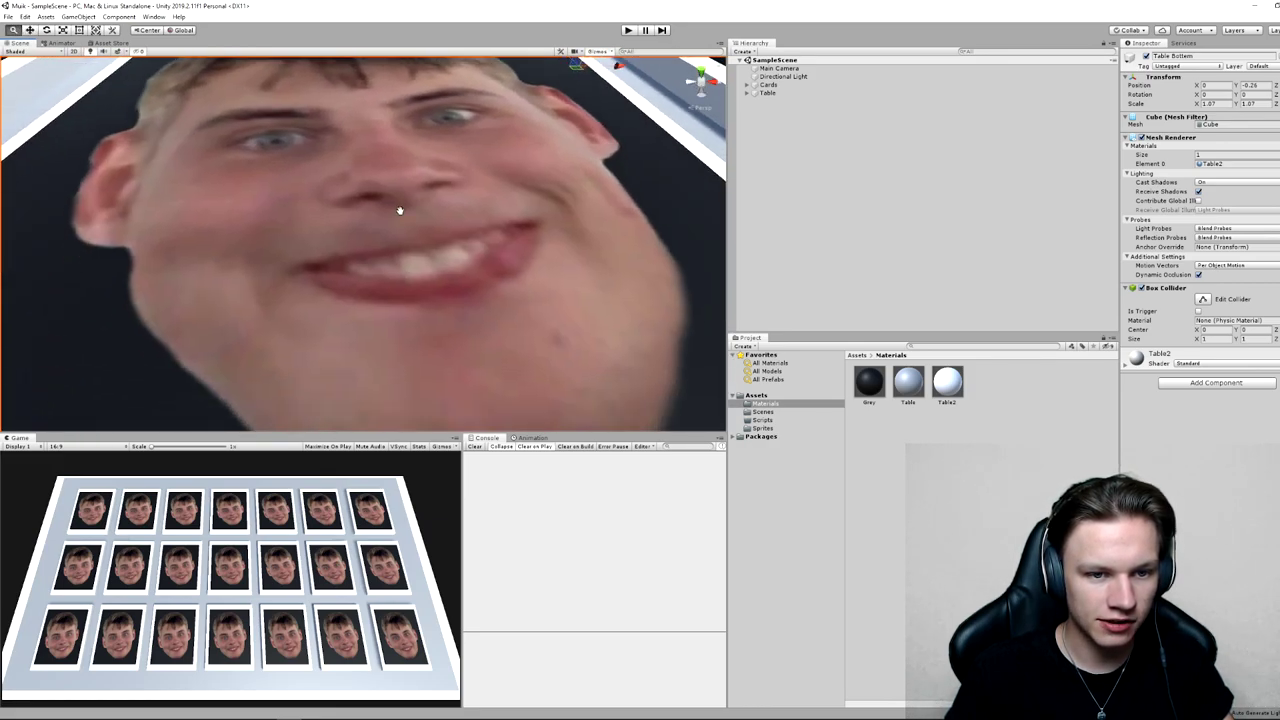
pyautogui.scroll(-2, 643, 240)
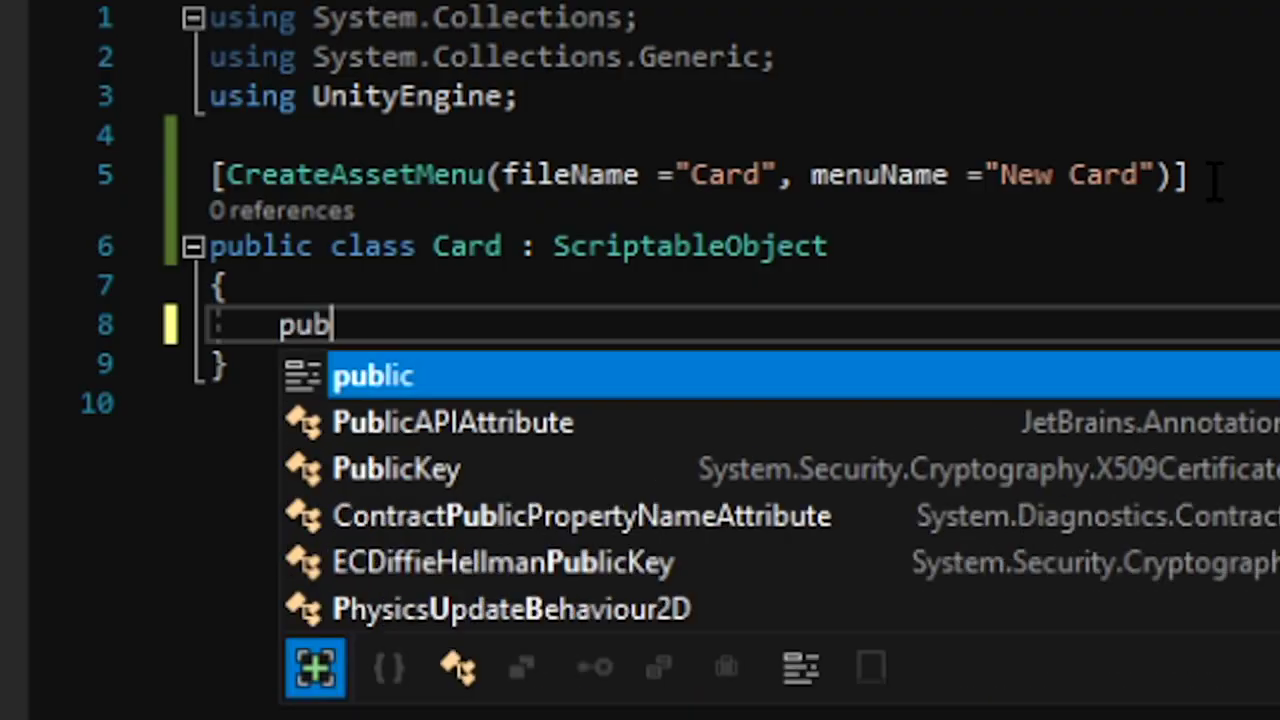
# Add 'public string name;', 'public int ID;' and 'public Sprite image;' fields to the Card class.
pyautogui.write('lic')
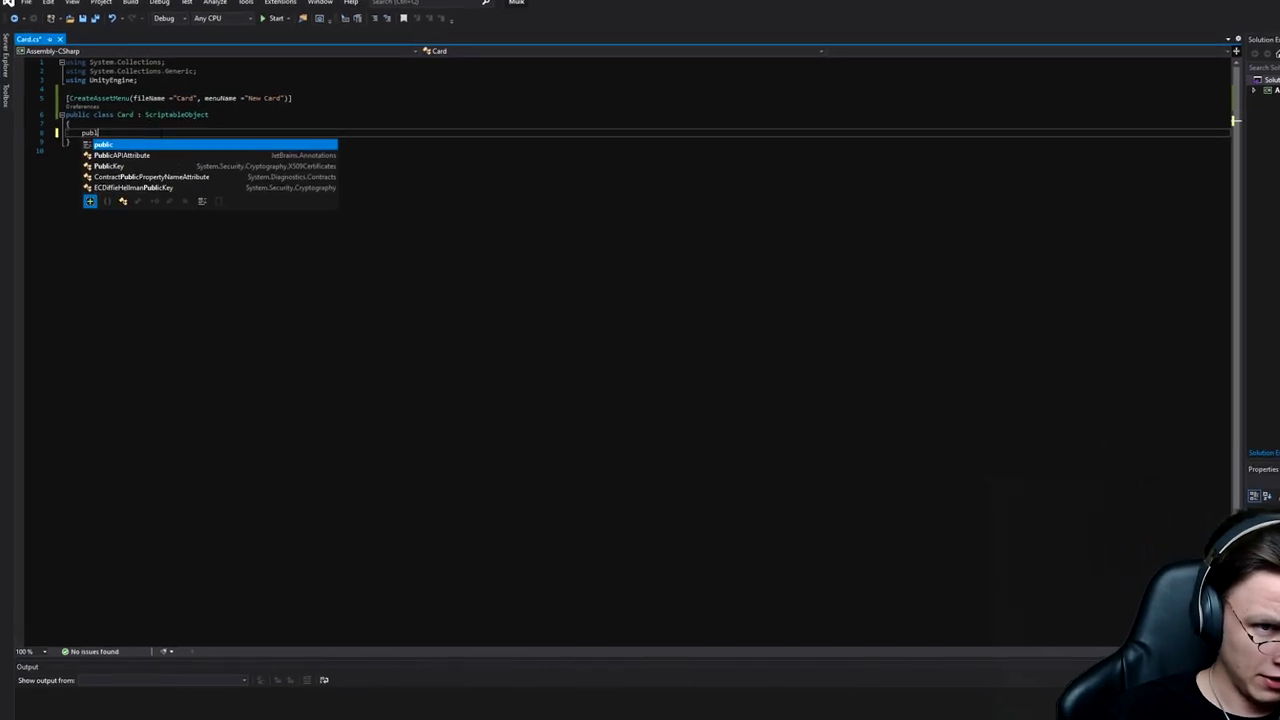
pyautogui.write('ic string ')
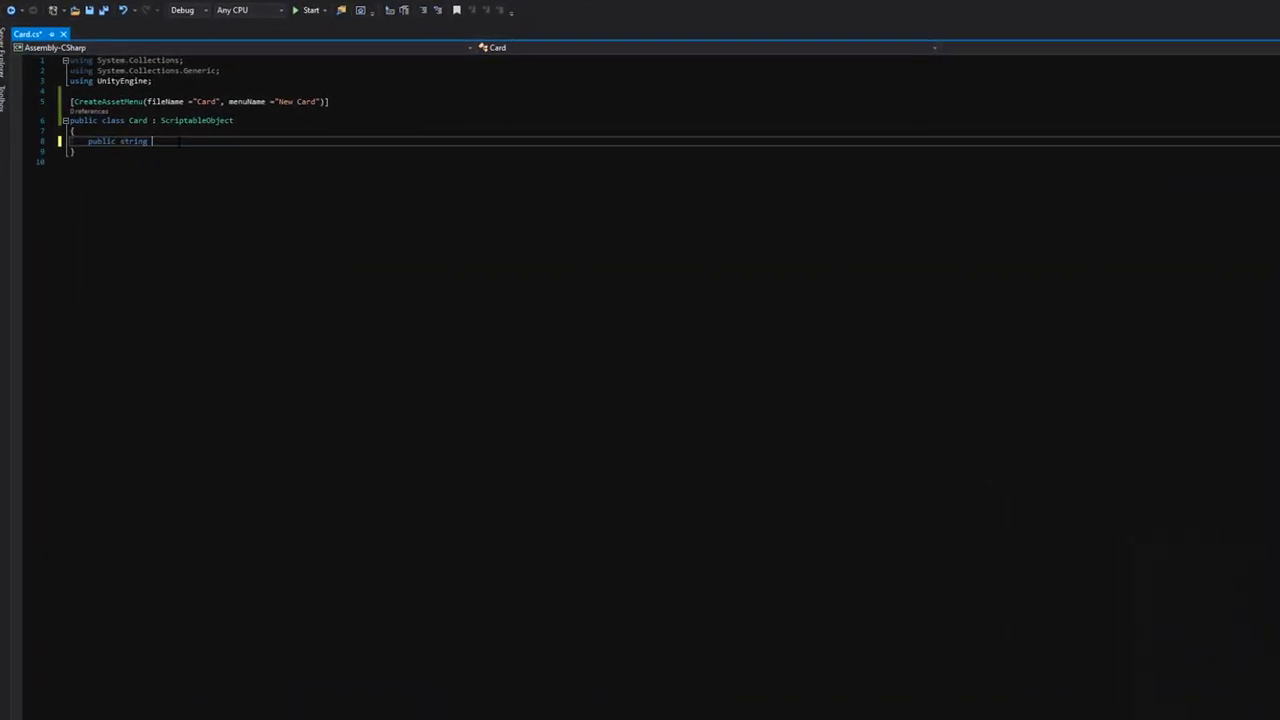
pyautogui.write('name;')
pyautogui.press('Return')
pyautogui.write('public in')
pyautogui.write('t ')
pyautogui.write('ID;')
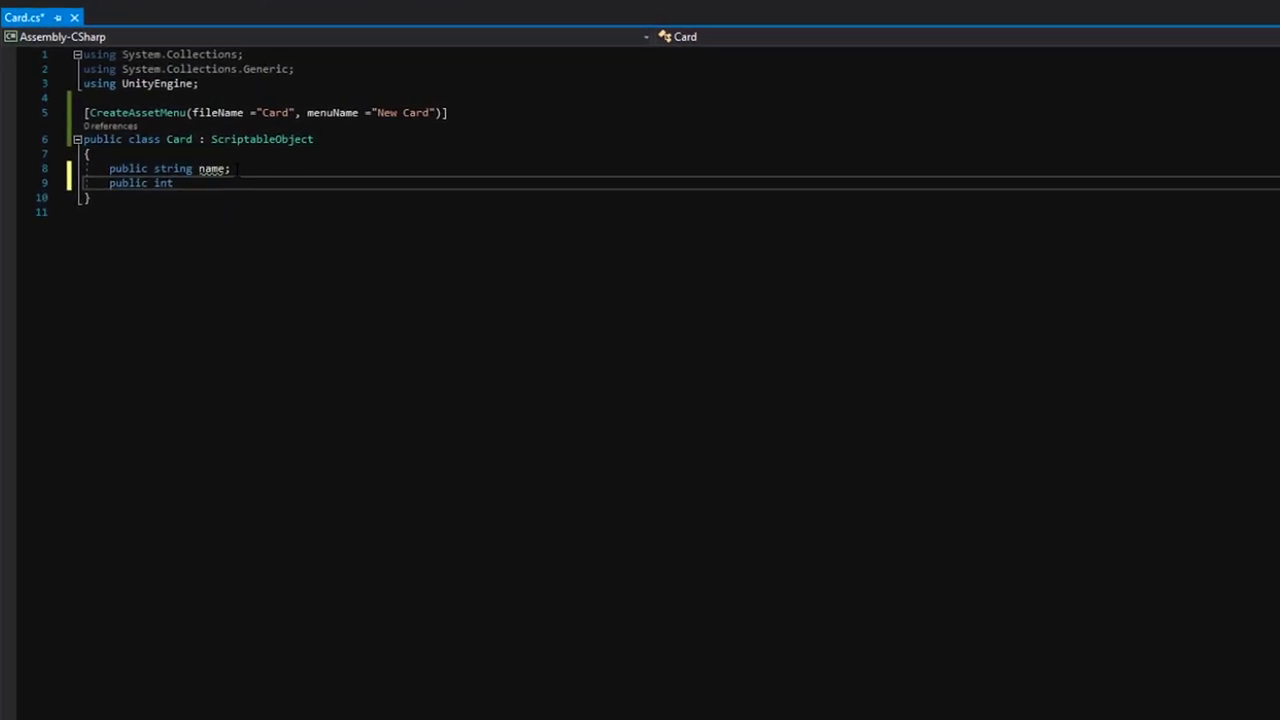
pyautogui.press('Return')
pyautogui.press('Return')
pyautogui.write('p')
pyautogui.write('ubl')
pyautogui.write('ic ')
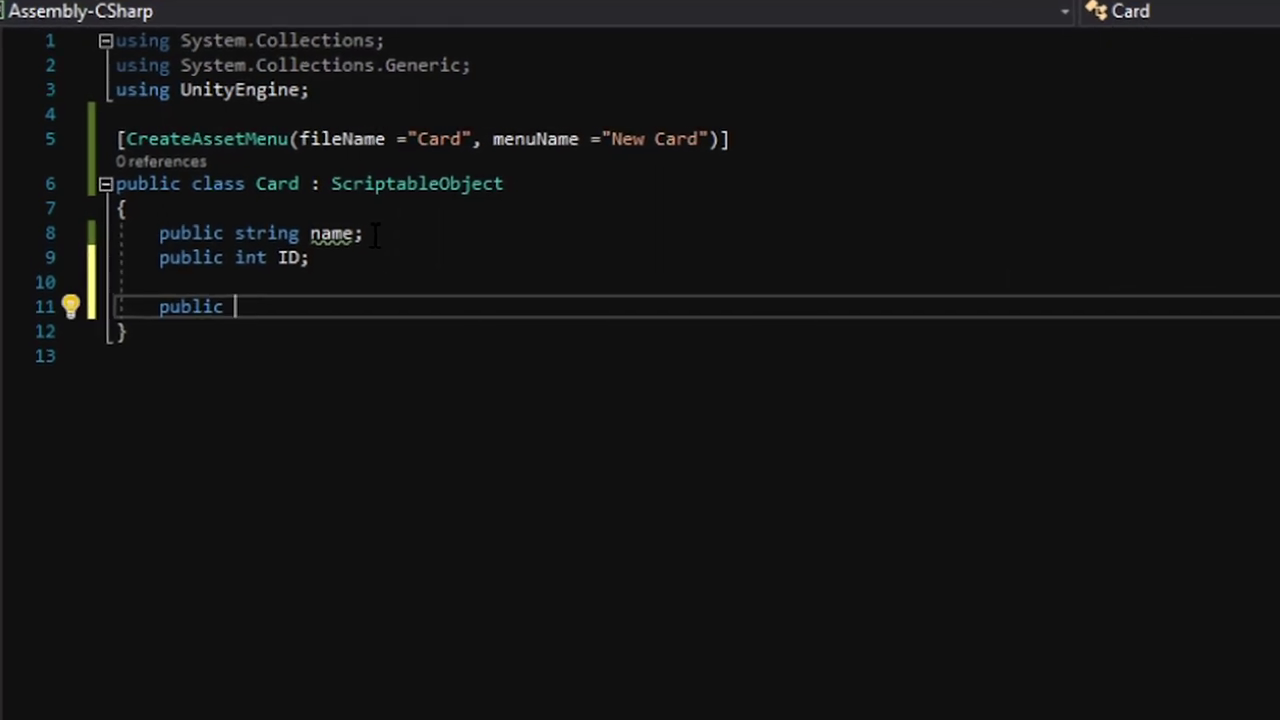
pyautogui.write('Sprite image;')
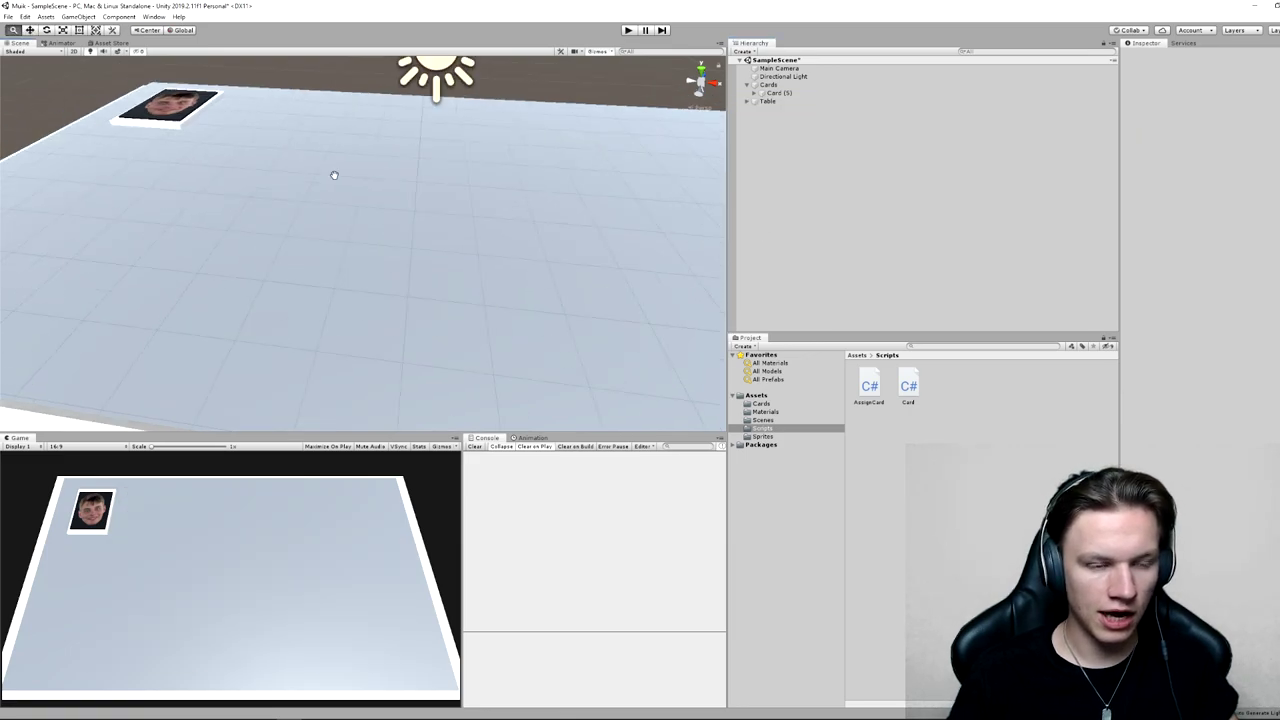
# Rename Card (5) to Card, attach the AssignCard script, and link the Ip card asset.
pyautogui.moveTo(334, 171); pyautogui.dragTo(460, 232, button='right')
pyautogui.scroll(5, 415, 216)
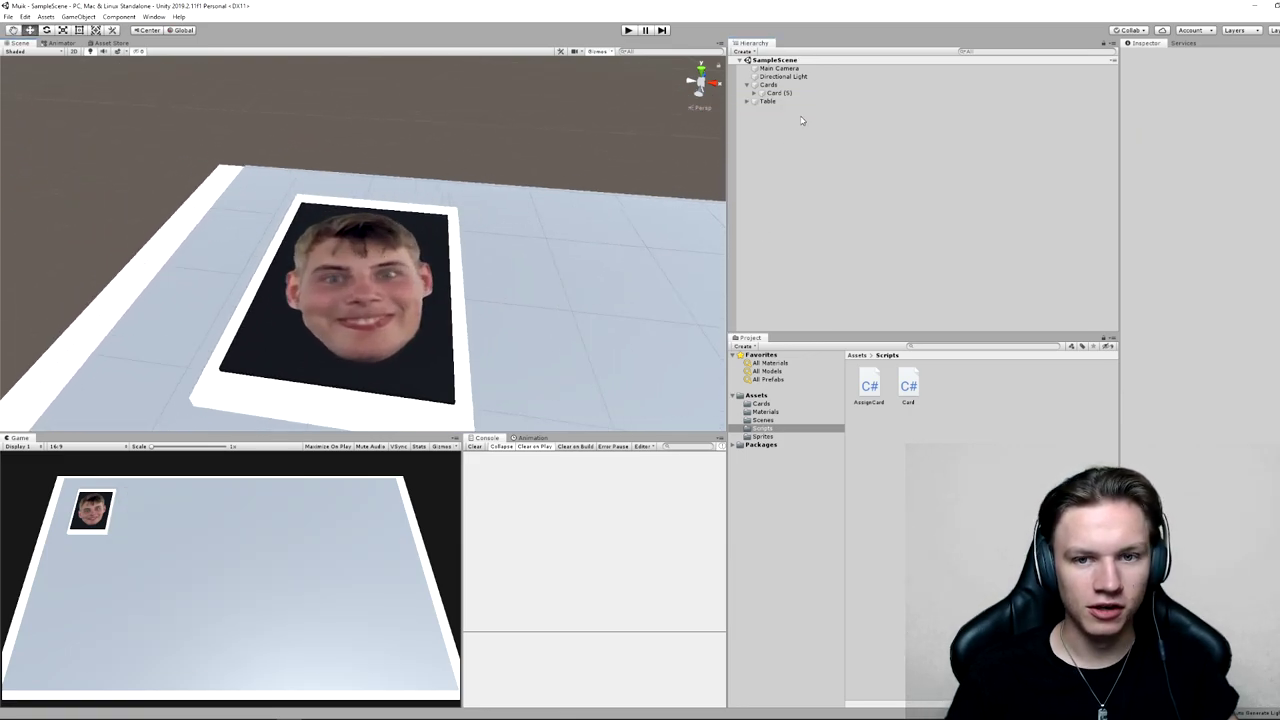
pyautogui.click(780, 93)
pyautogui.click(1182, 57)
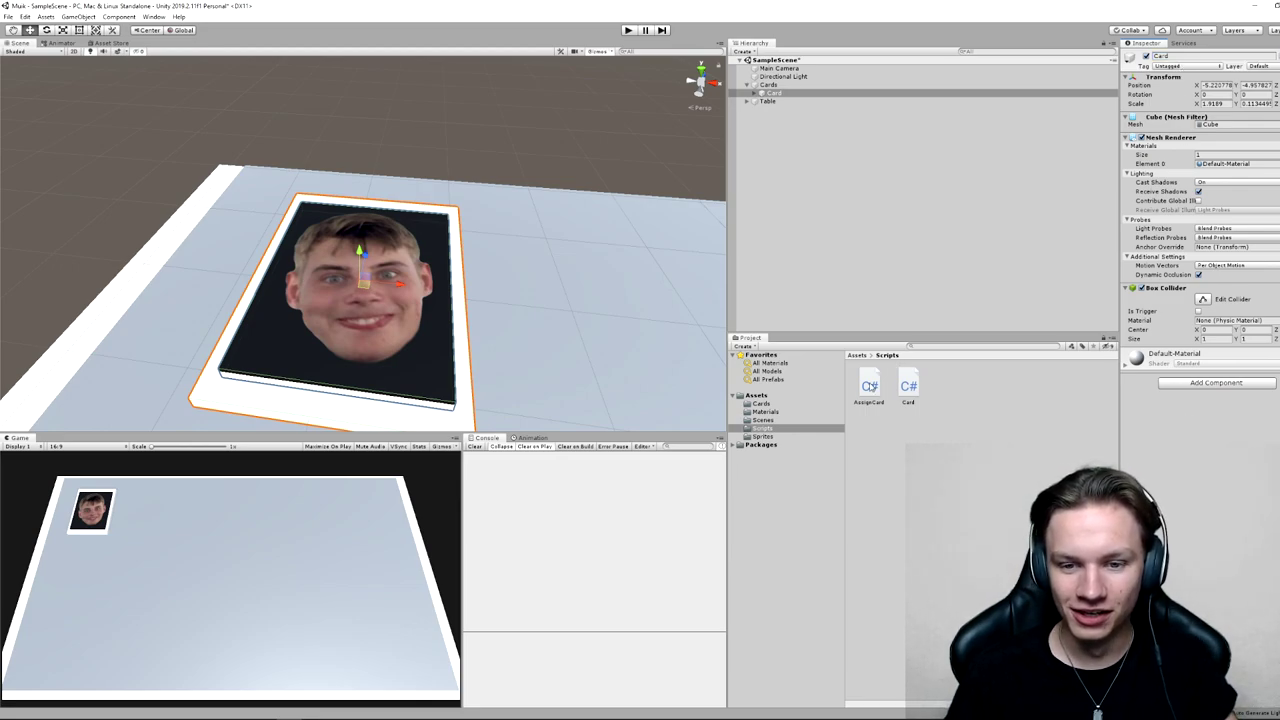
pyautogui.moveTo(871, 387); pyautogui.dragTo(1175, 373)
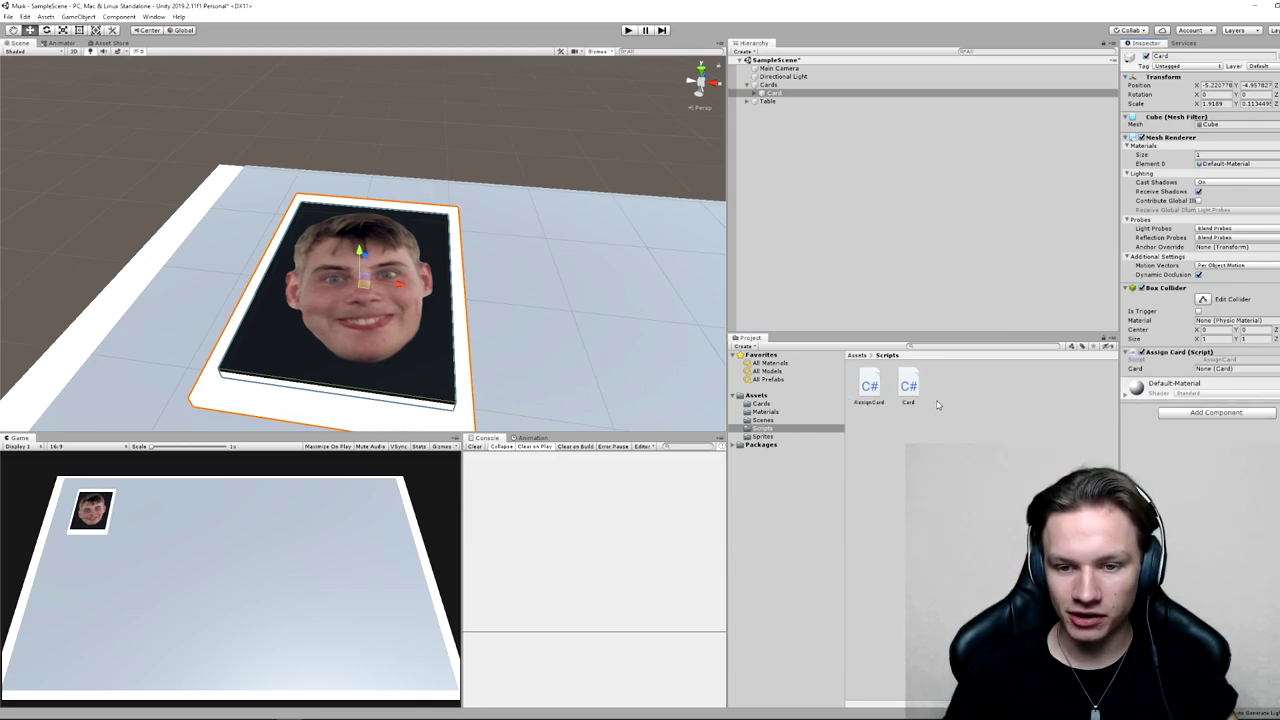
pyautogui.click(1275, 368)
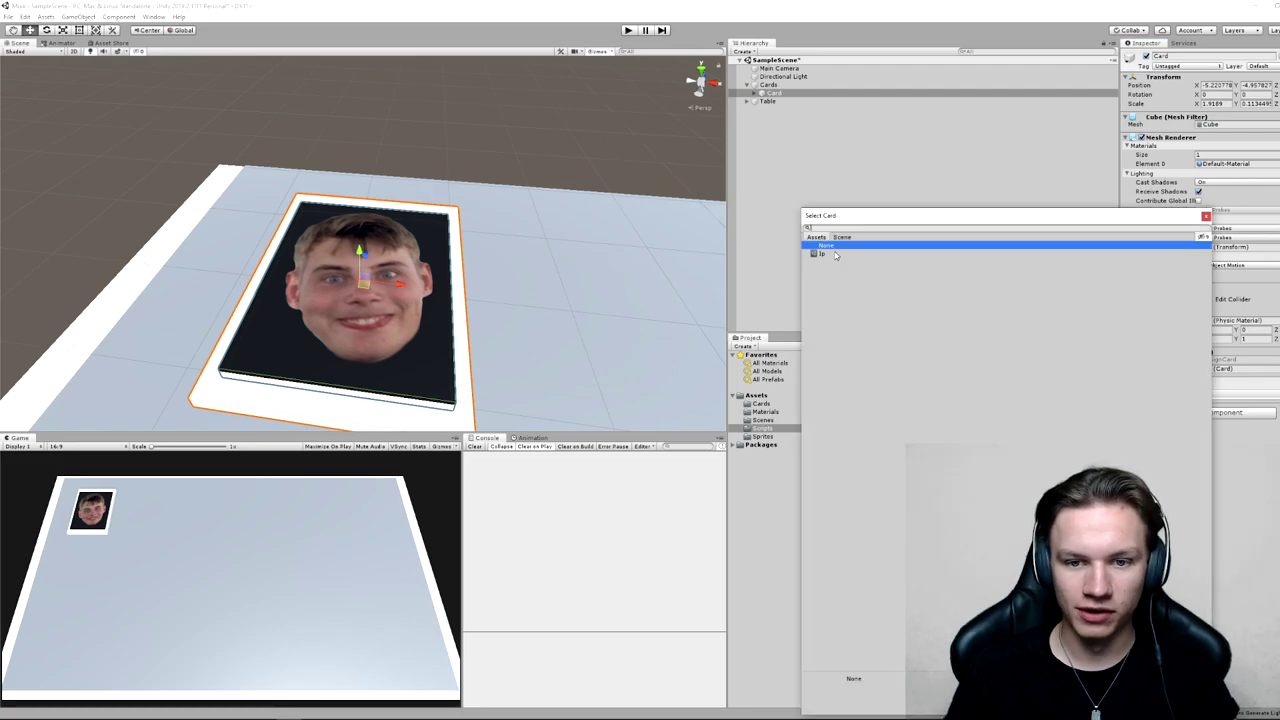
pyautogui.doubleClick(836, 255)
# Test-run the game, then inspect the Ip asset in the Cards folder.
pyautogui.click(629, 30)
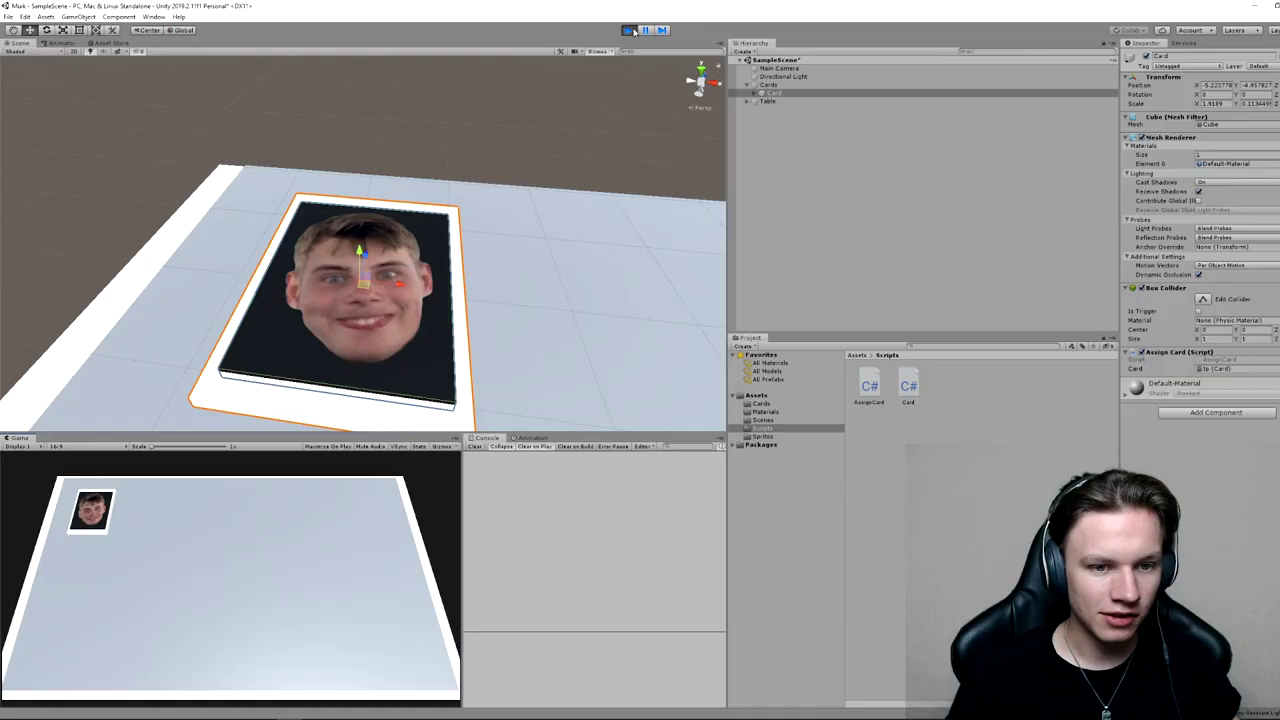
pyautogui.click(626, 31)
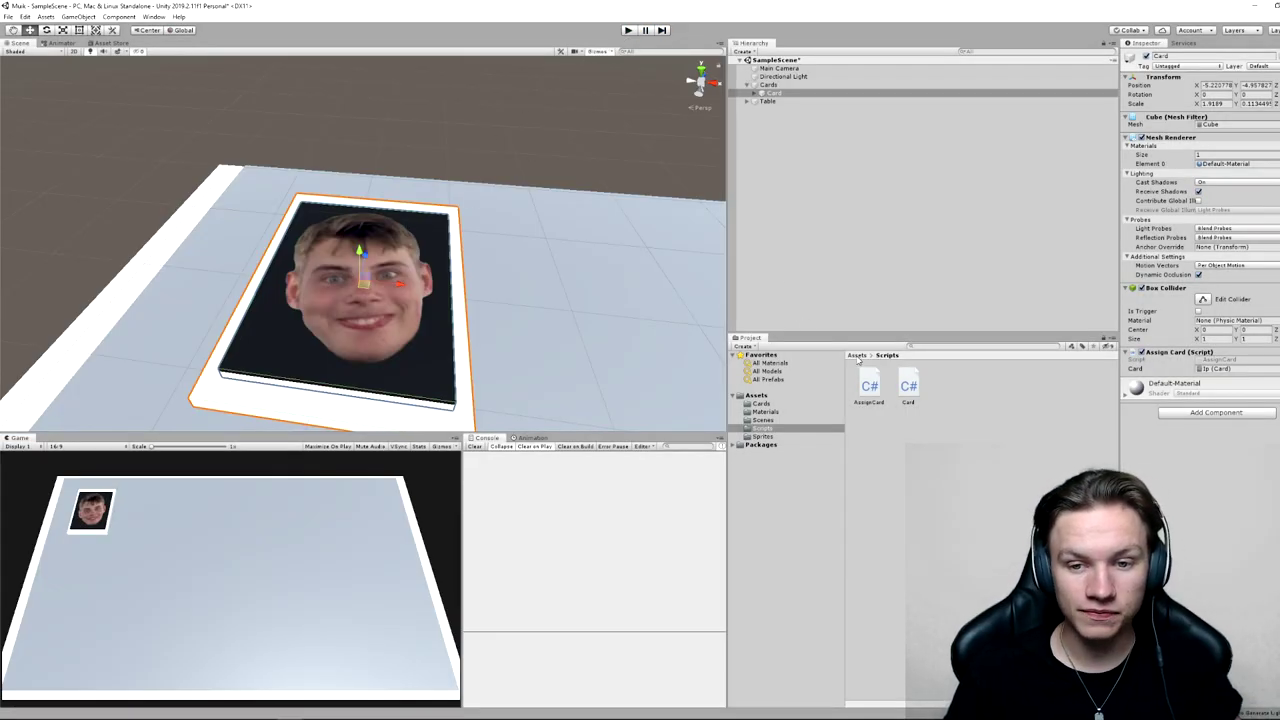
pyautogui.click(761, 403)
pyautogui.click(869, 388)
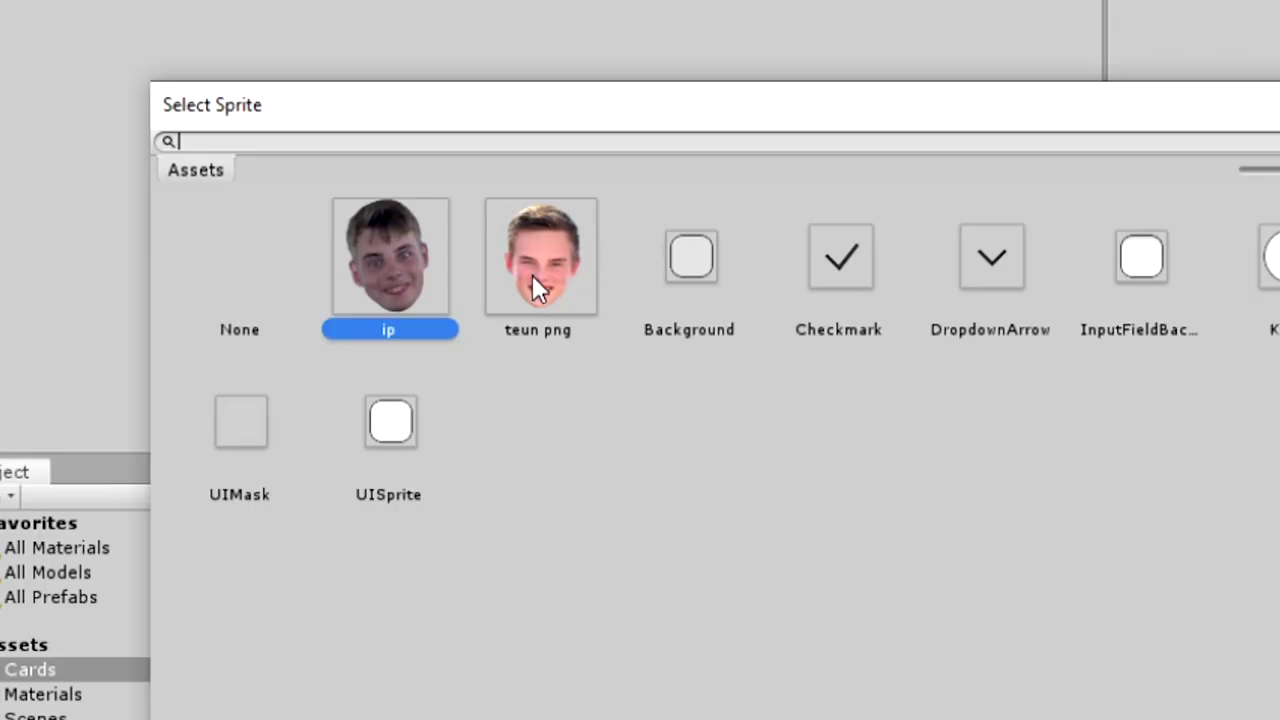
# Set the card image to the teun png sprite and run the game.
pyautogui.click(535, 272)
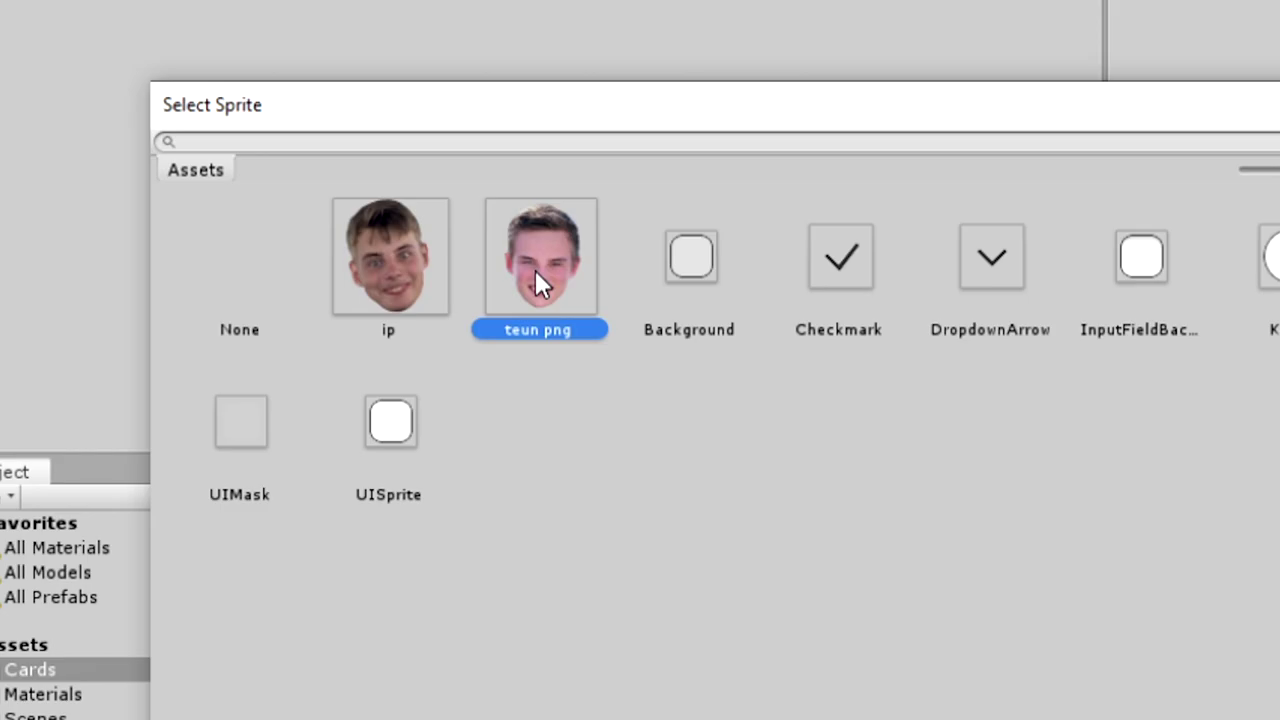
pyautogui.doubleClick(535, 270)
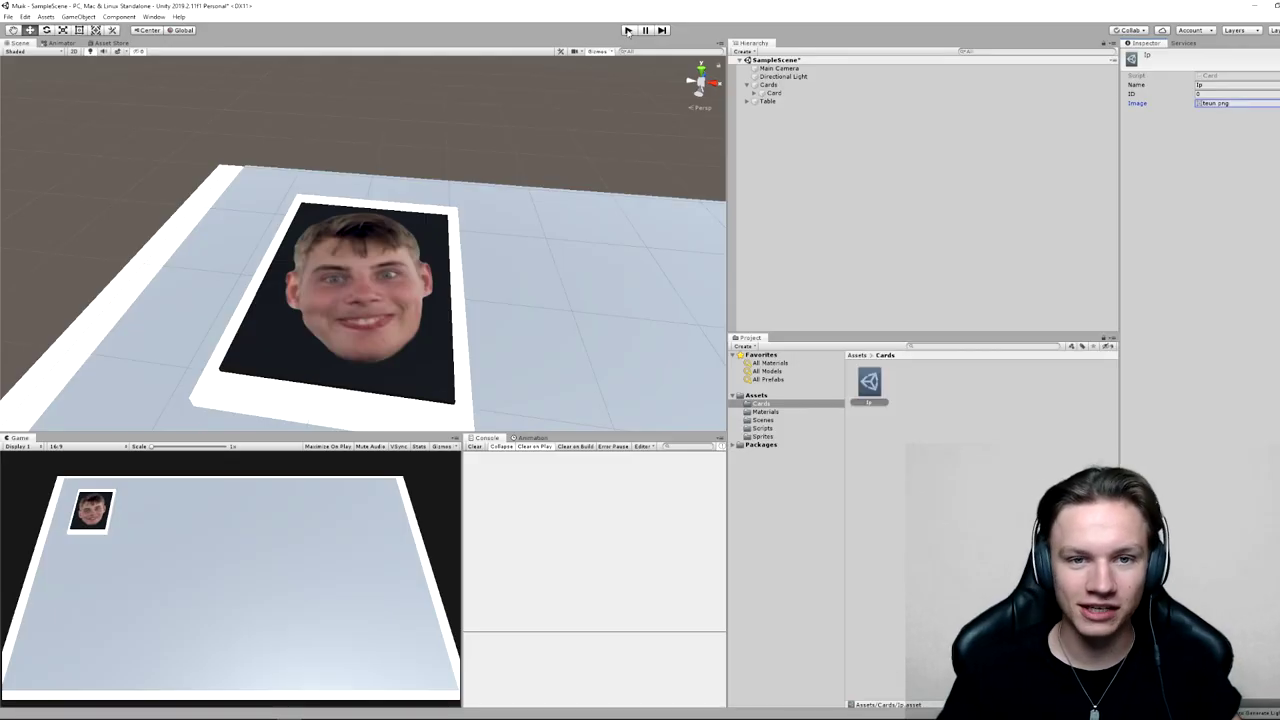
pyautogui.click(628, 31)
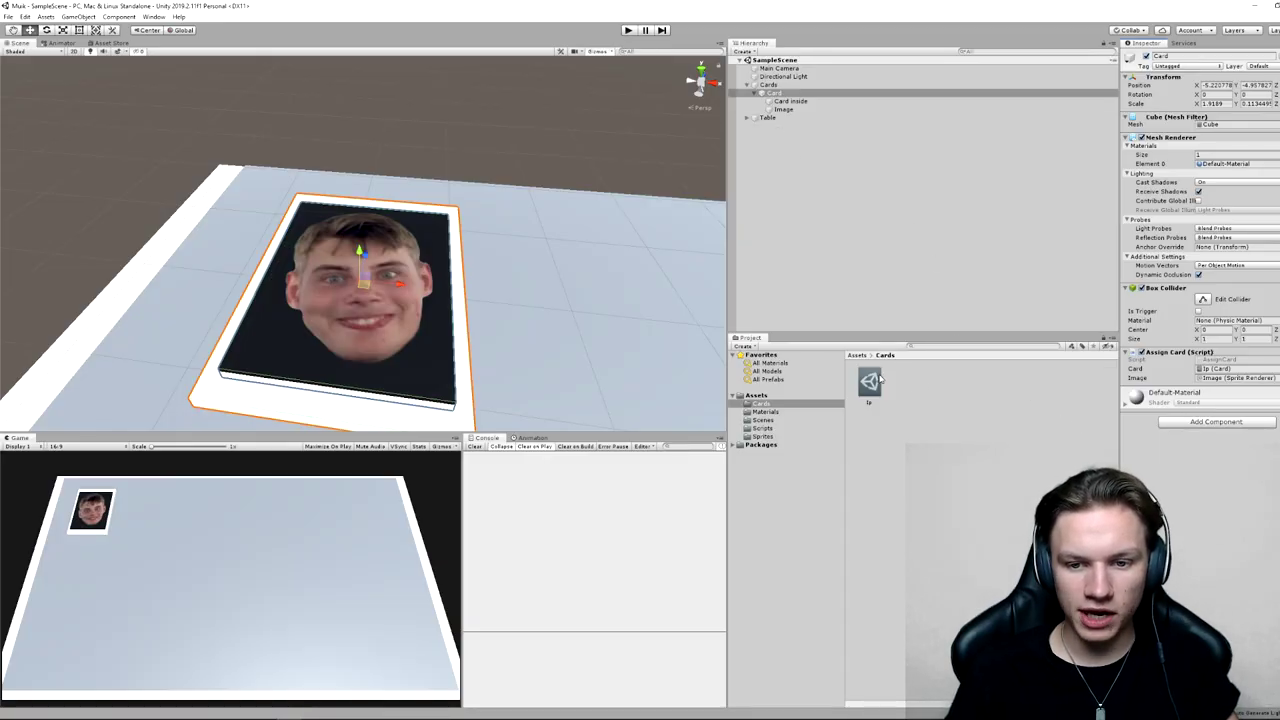
# Reassign teun png as the Ip asset's Image, select Card, and run the game again.
pyautogui.click(878, 379)
pyautogui.click(1275, 103)
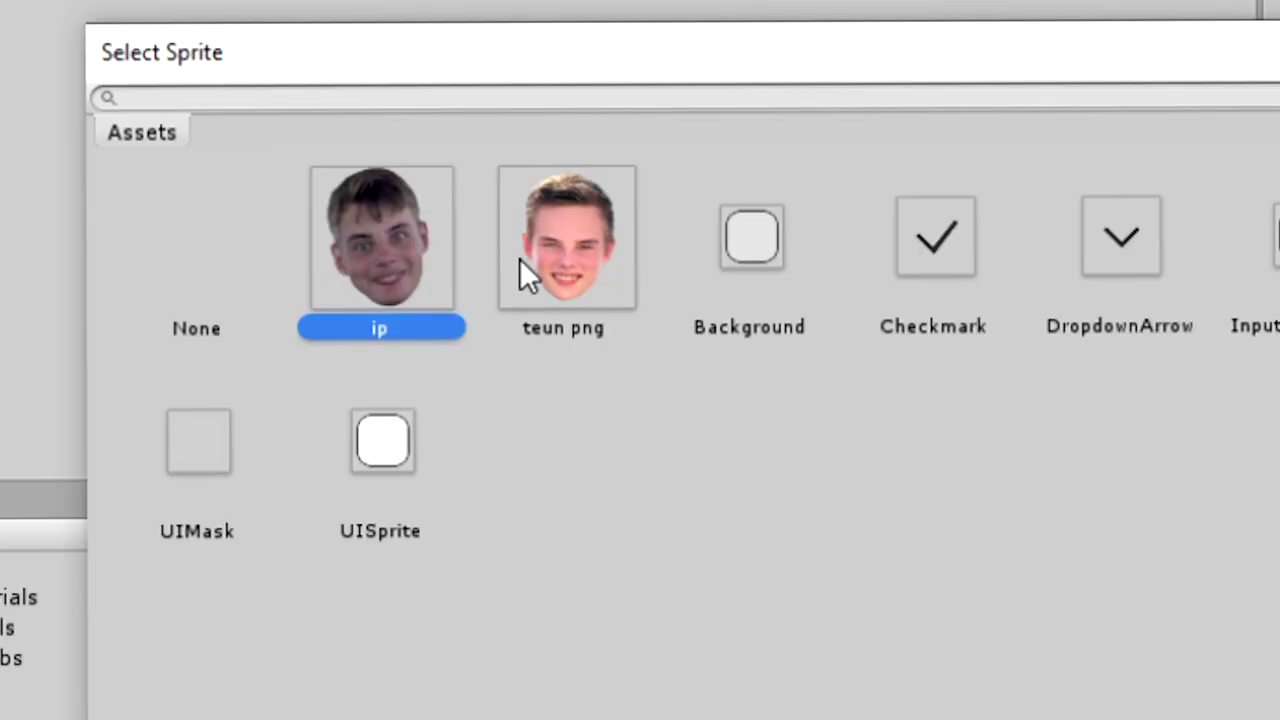
pyautogui.click(936, 270)
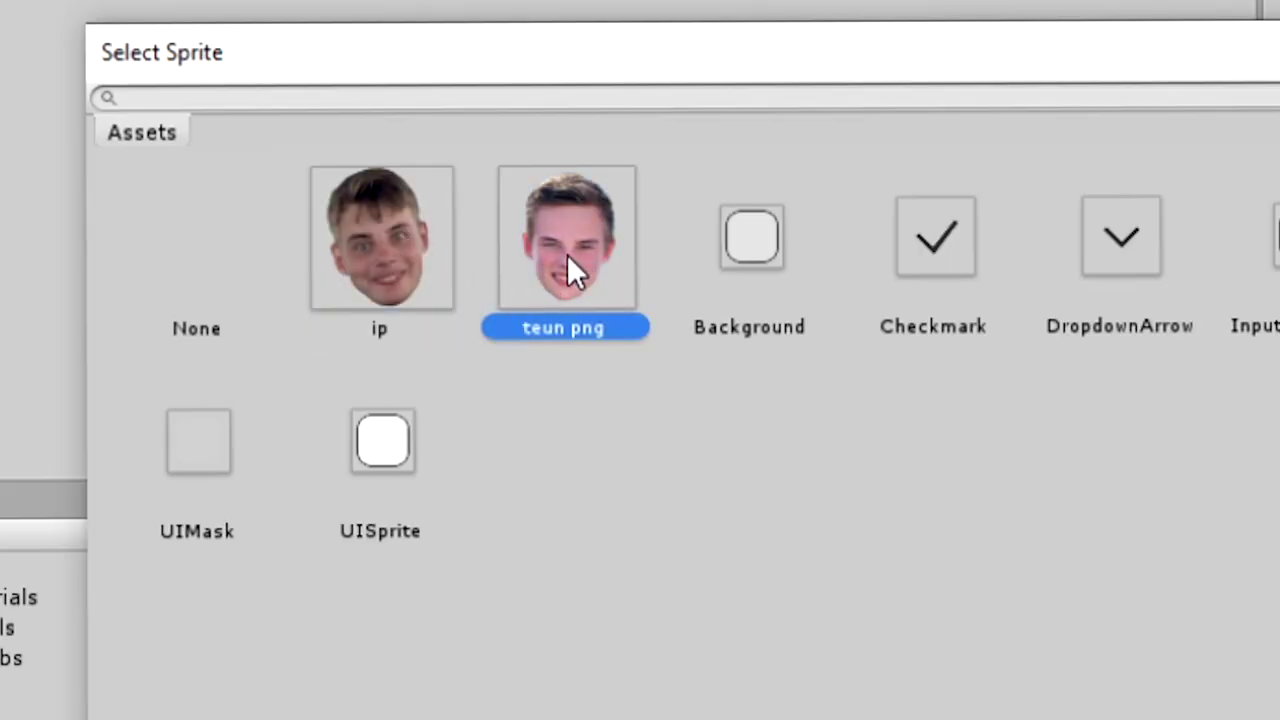
pyautogui.doubleClick(567, 270)
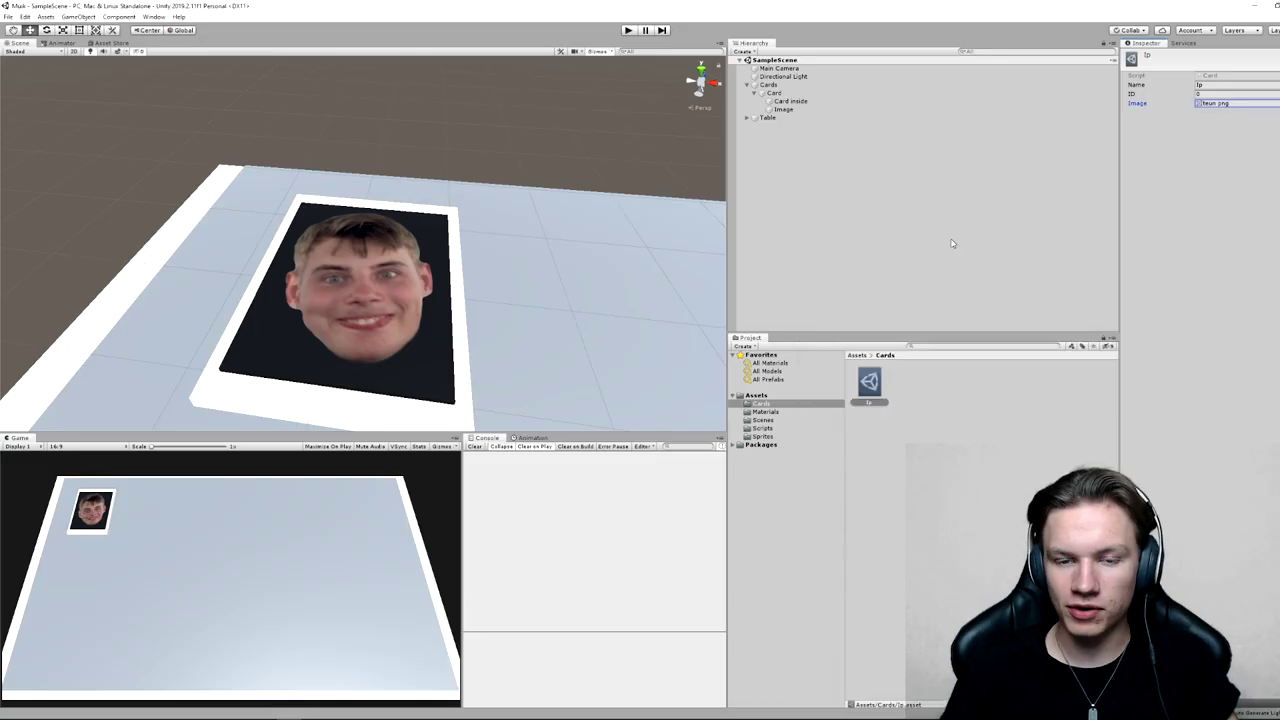
pyautogui.click(785, 94)
pyautogui.click(629, 30)
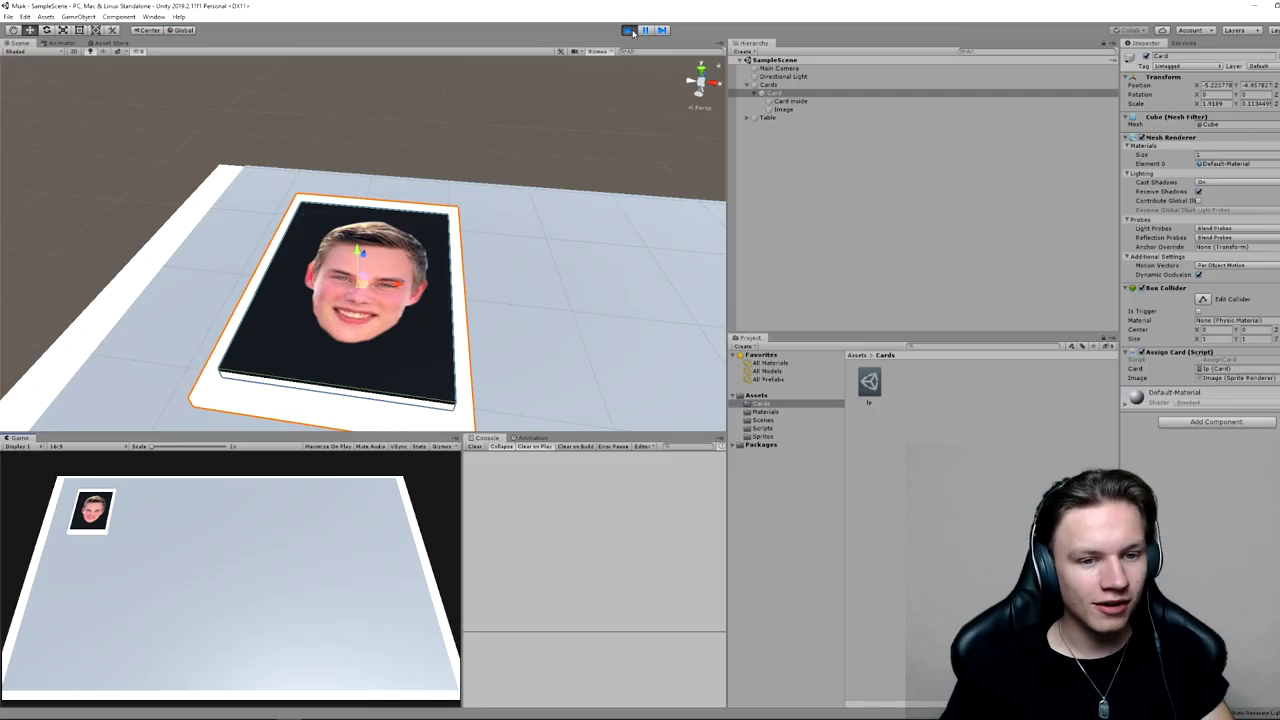
pyautogui.scroll(5, 378, 240)
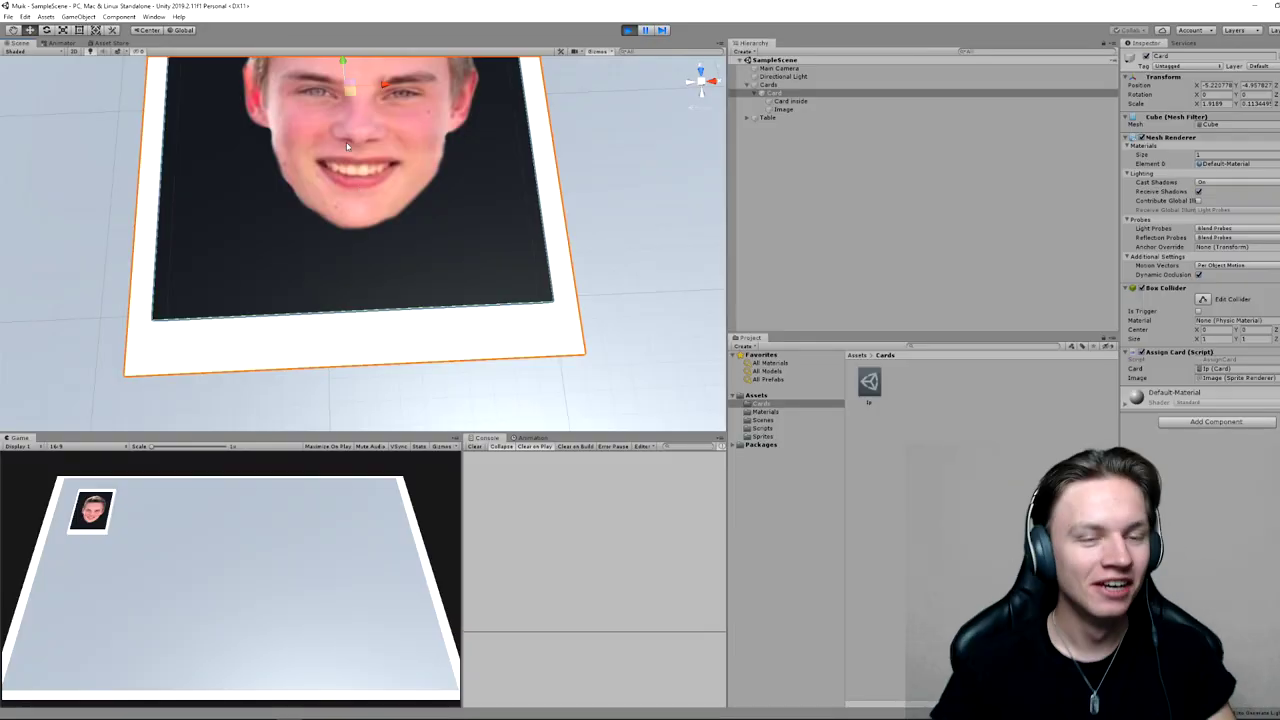
pyautogui.scroll(-2, 363, 218)
pyautogui.scroll(2, 363, 218)
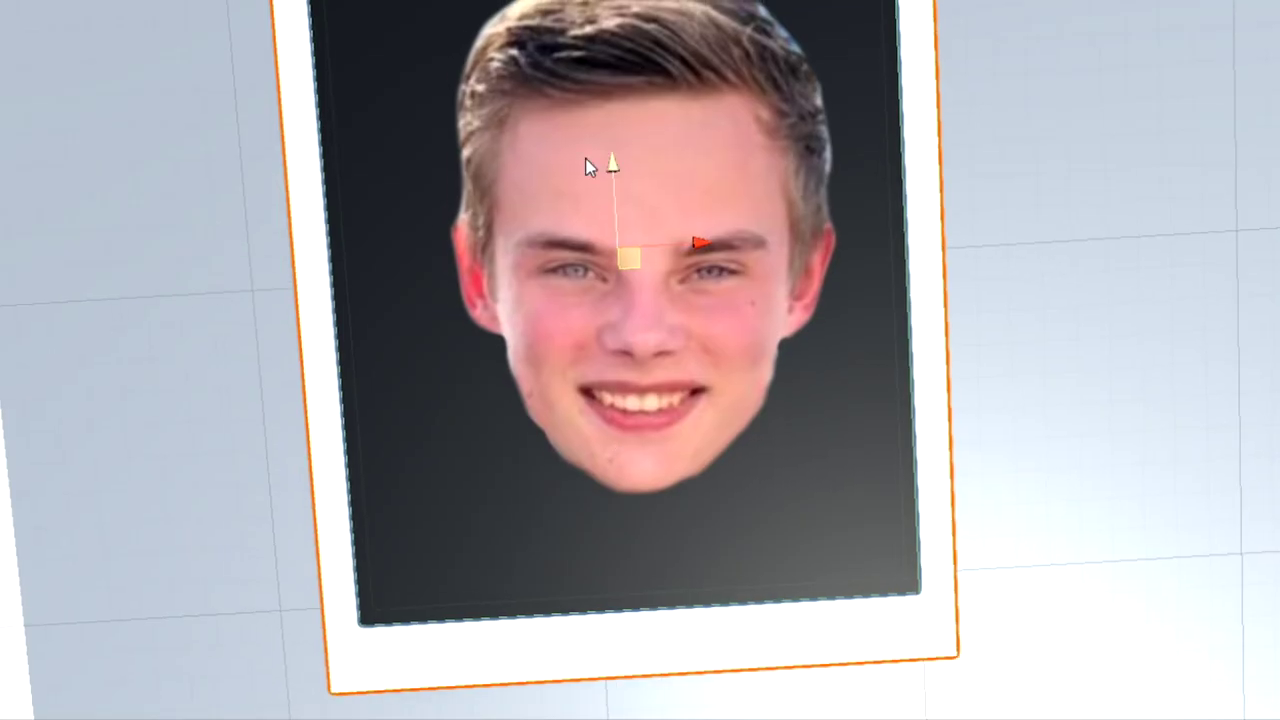
pyautogui.scroll(3, 578, 190)
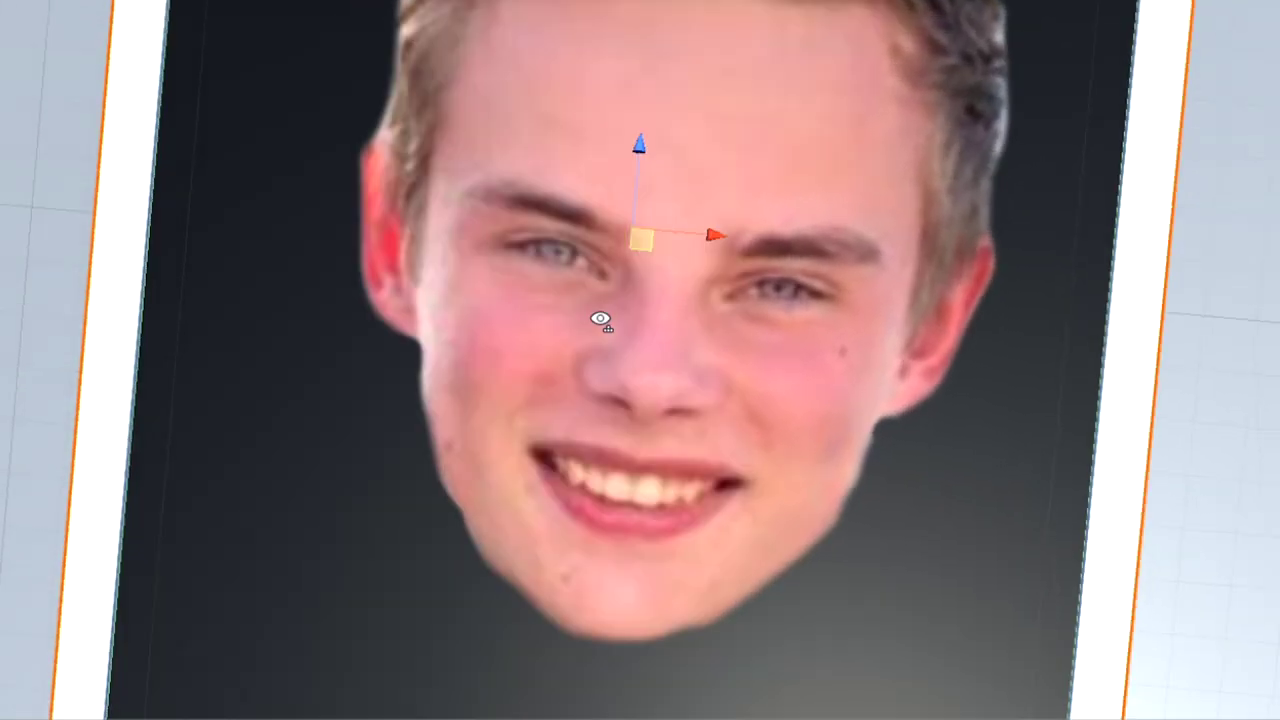
pyautogui.keyDown('alt'); pyautogui.moveTo(600, 318); pyautogui.dragTo(678, 113); pyautogui.keyUp('alt')
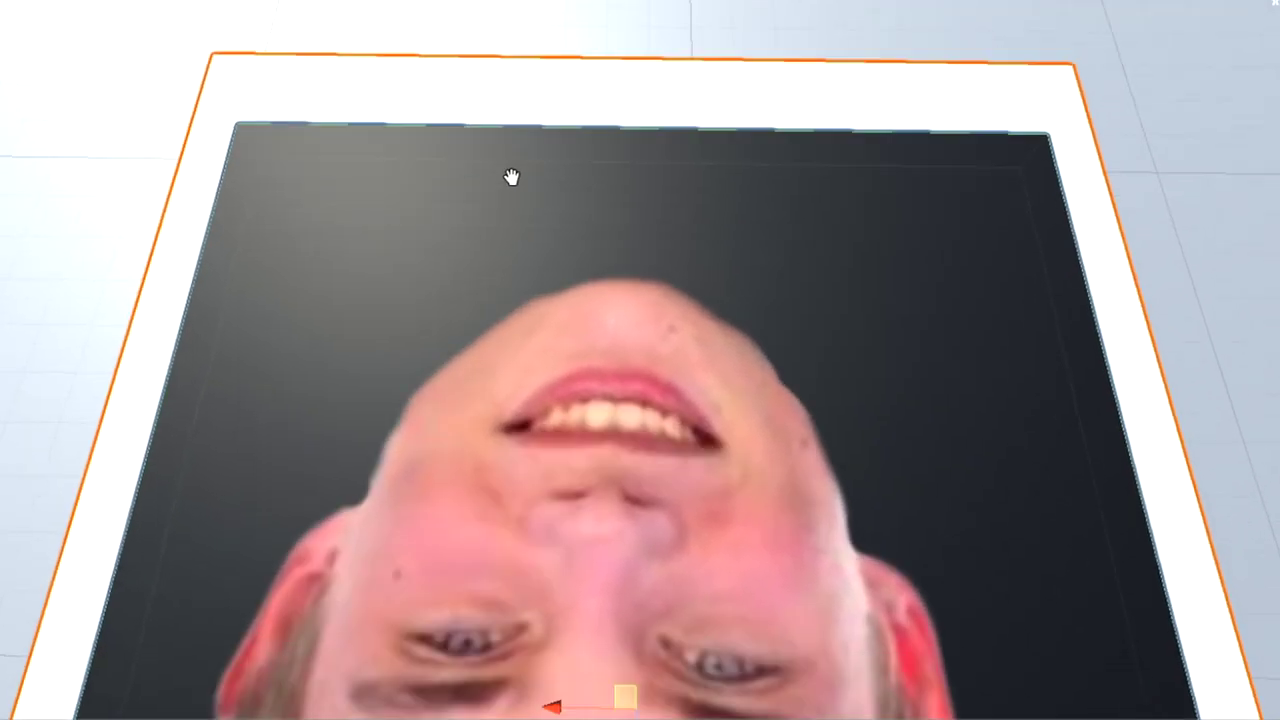
pyautogui.scroll(-3, 678, 113)
pyautogui.scroll(2, 657, 286)
pyautogui.scroll(2, 674, 37)
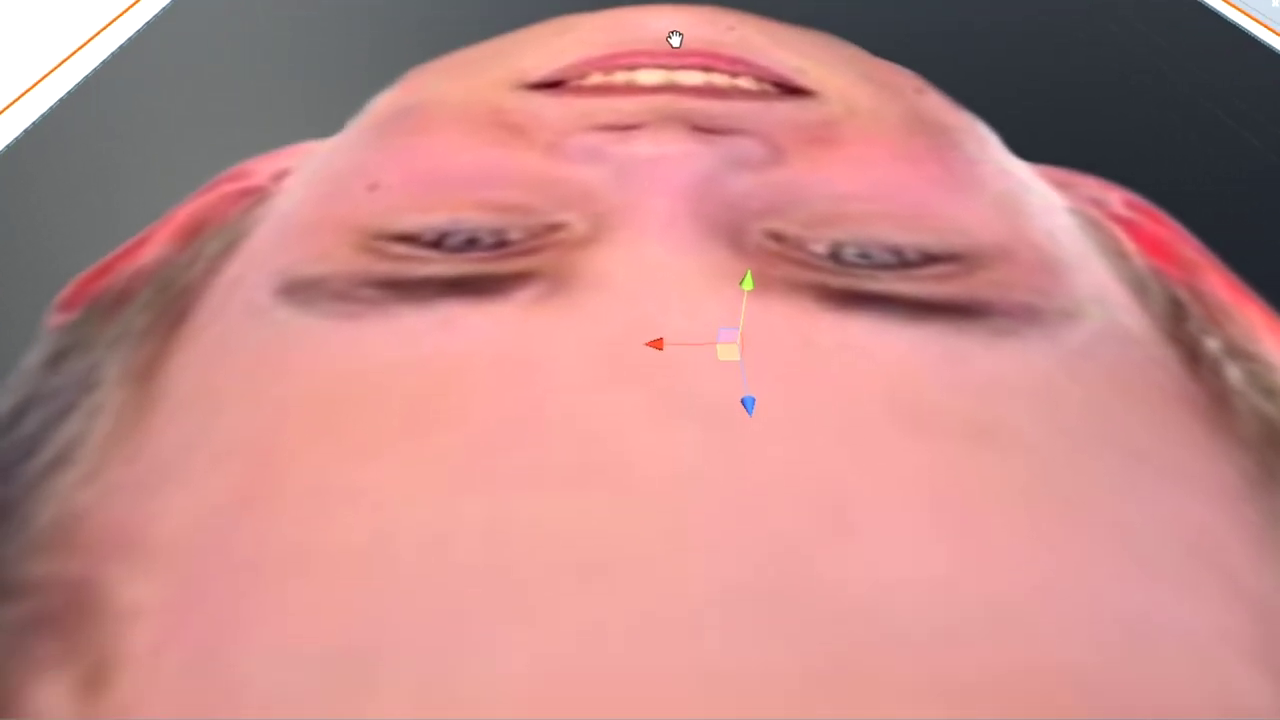
pyautogui.scroll(2, 674, 37)
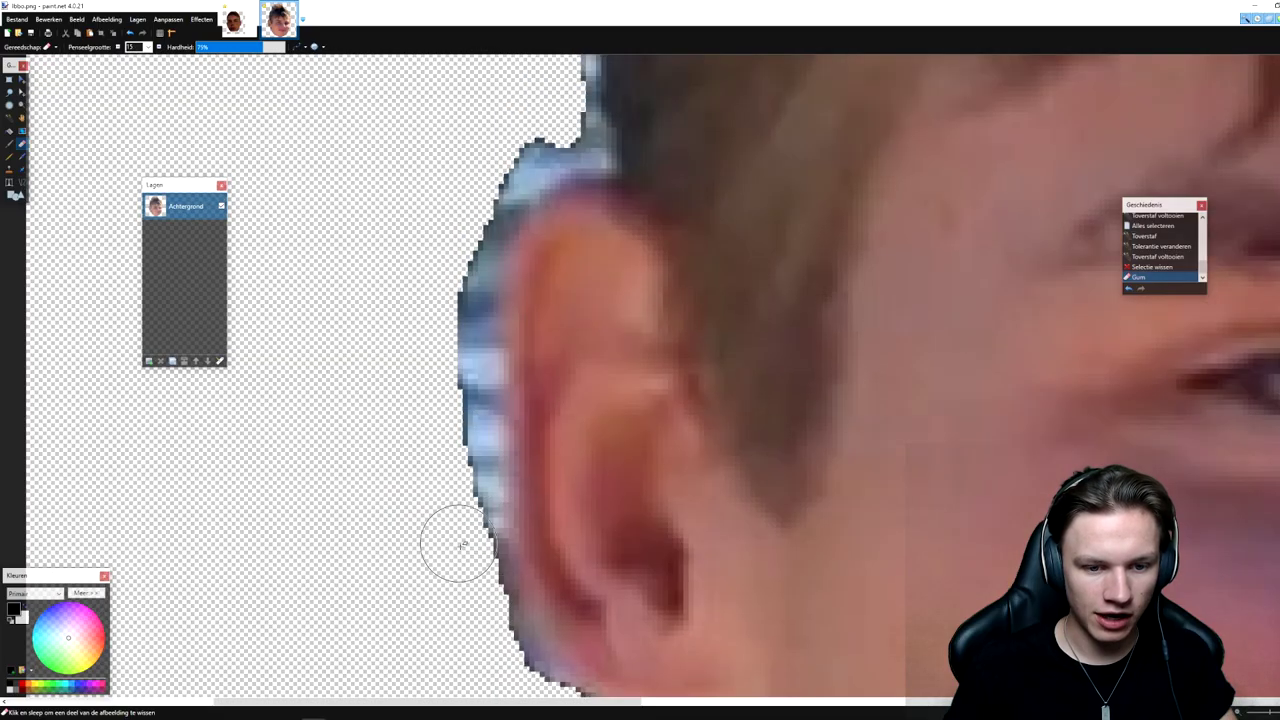
# Erase the leftover blue fringe along the ear, head outline and top of the head.
pyautogui.moveTo(472, 560); pyautogui.dragTo(578, 143)
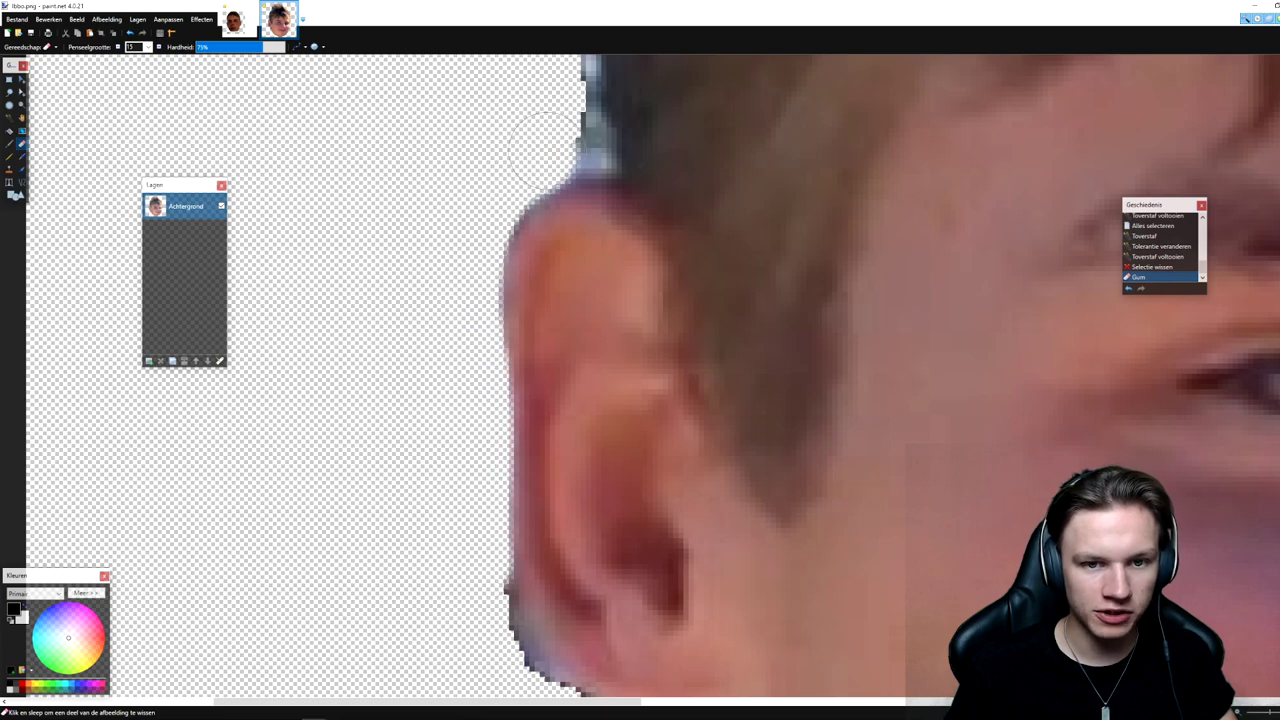
pyautogui.scroll(3, 578, 143)
pyautogui.moveTo(571, 363); pyautogui.dragTo(543, 129)
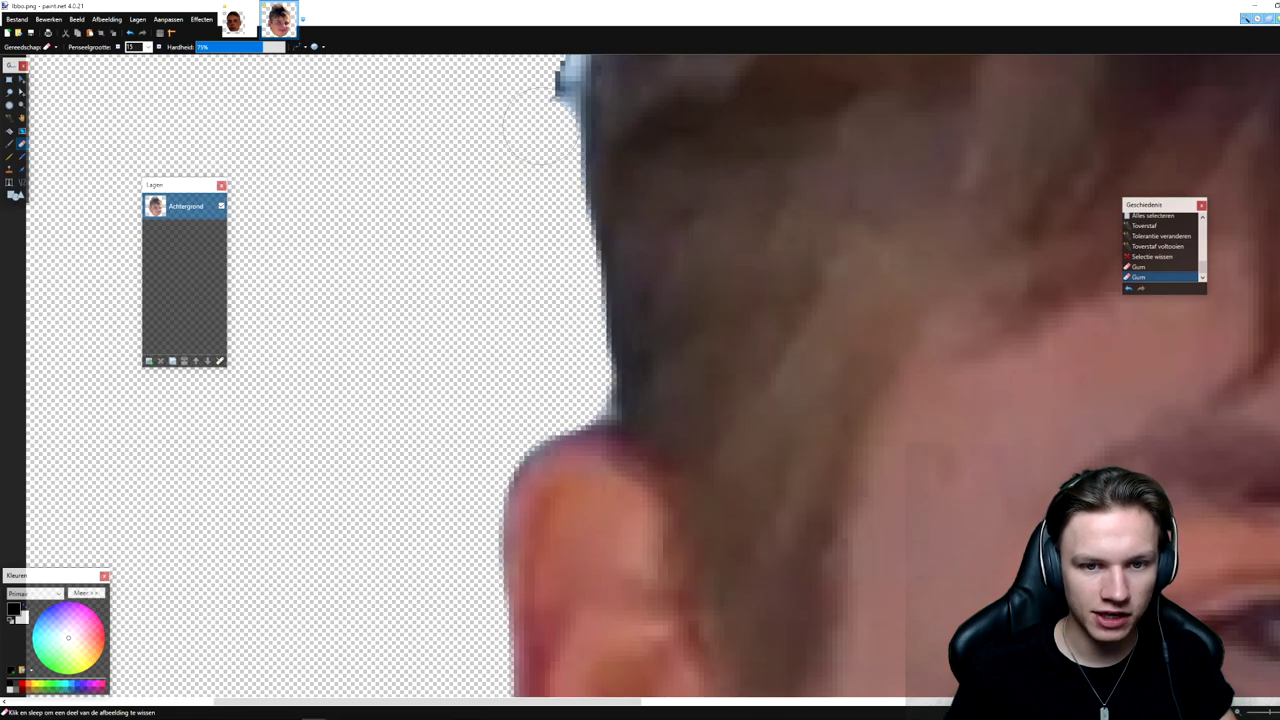
pyautogui.scroll(3, 540, 372)
pyautogui.moveTo(540, 372); pyautogui.dragTo(571, 200)
pyautogui.scroll(3, 571, 300)
pyautogui.moveTo(571, 371)
pyautogui.mouseDown()
pyautogui.moveTo(645, 330)
pyautogui.moveTo(790, 160)
pyautogui.mouseUp()
pyautogui.scroll(3, 752, 371)
pyautogui.moveTo(752, 371); pyautogui.dragTo(812, 218)
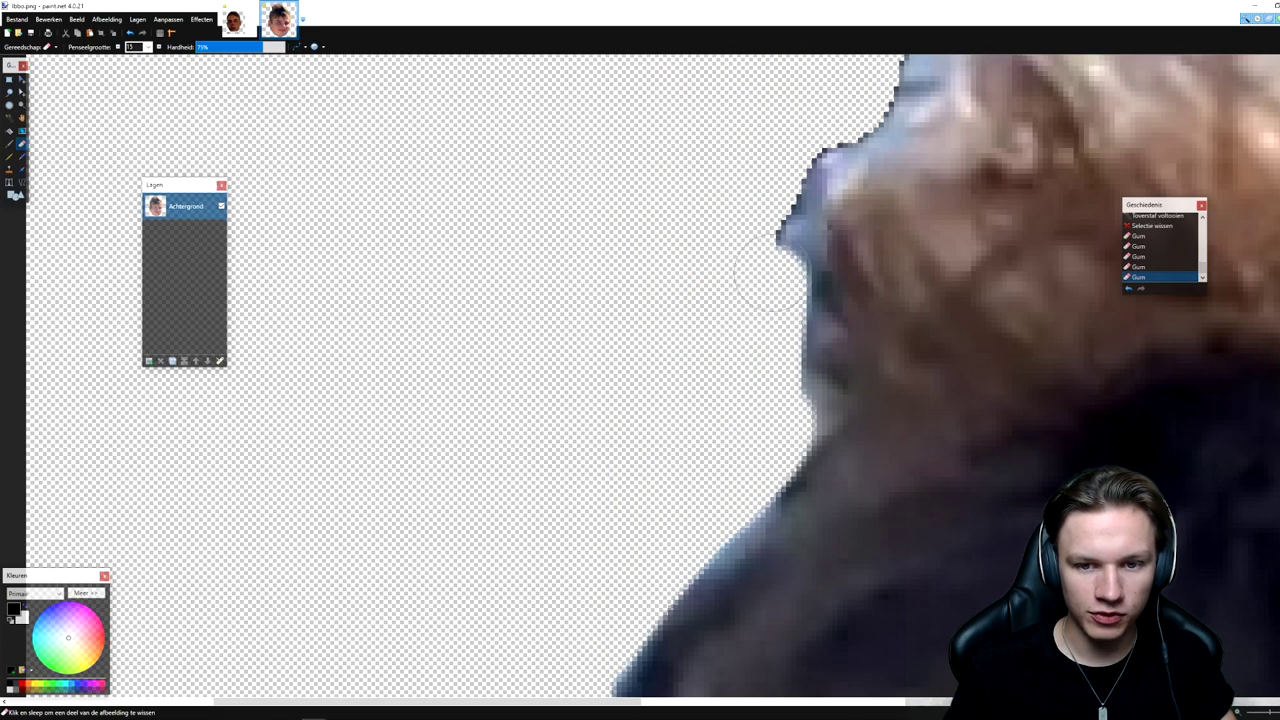
pyautogui.scroll(3, 812, 218)
pyautogui.hscroll(3, 520, 362)
pyautogui.moveTo(597, 390); pyautogui.dragTo(820, 214)
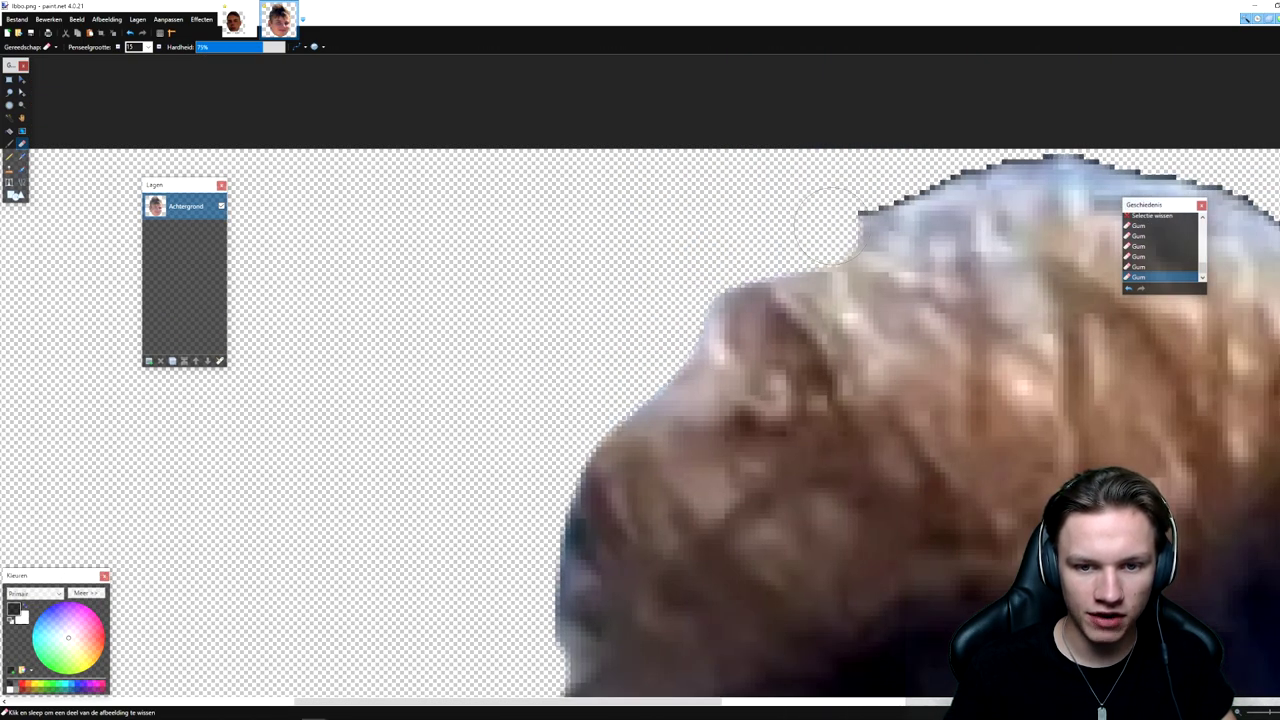
pyautogui.hscroll(3, 820, 214)
pyautogui.hscroll(2, 277, 206)
pyautogui.moveTo(277, 206)
pyautogui.mouseDown()
pyautogui.moveTo(507, 172)
pyautogui.moveTo(771, 229)
pyautogui.mouseUp()
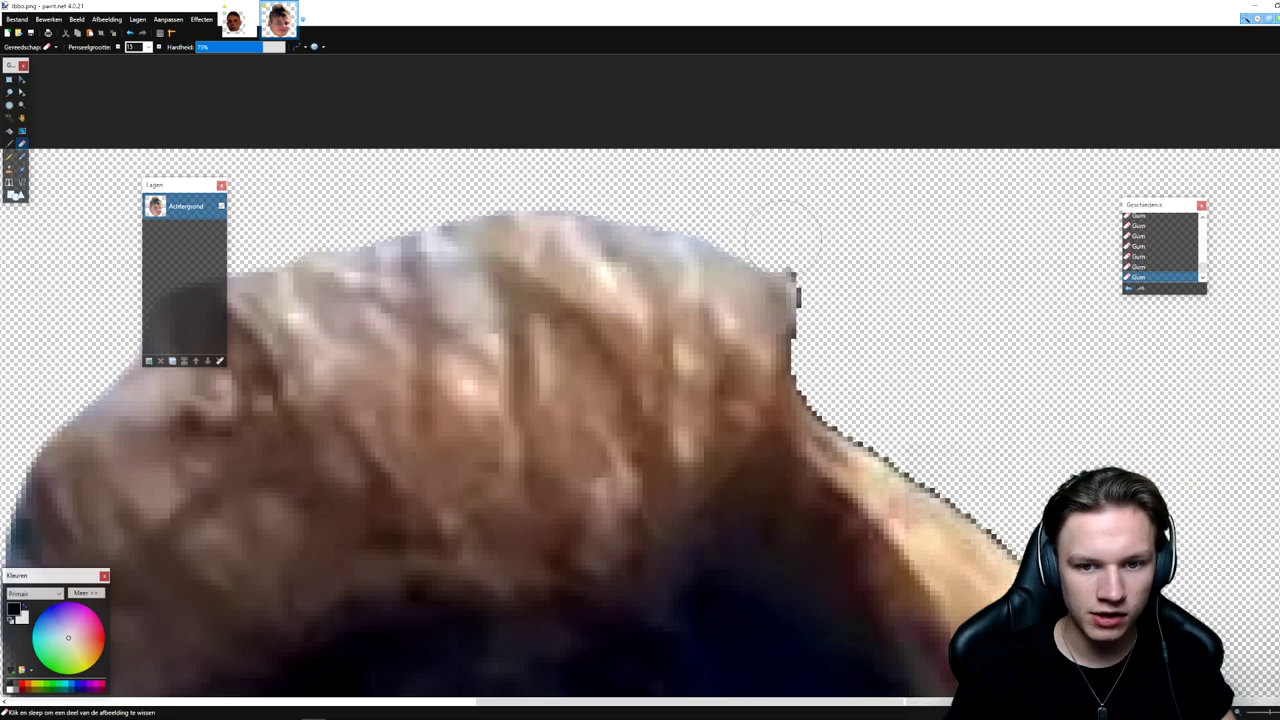
# Zoom out to the whole image, select all, and save it as Knuip PNG.
pyautogui.hotkey('ctrl', 'b')
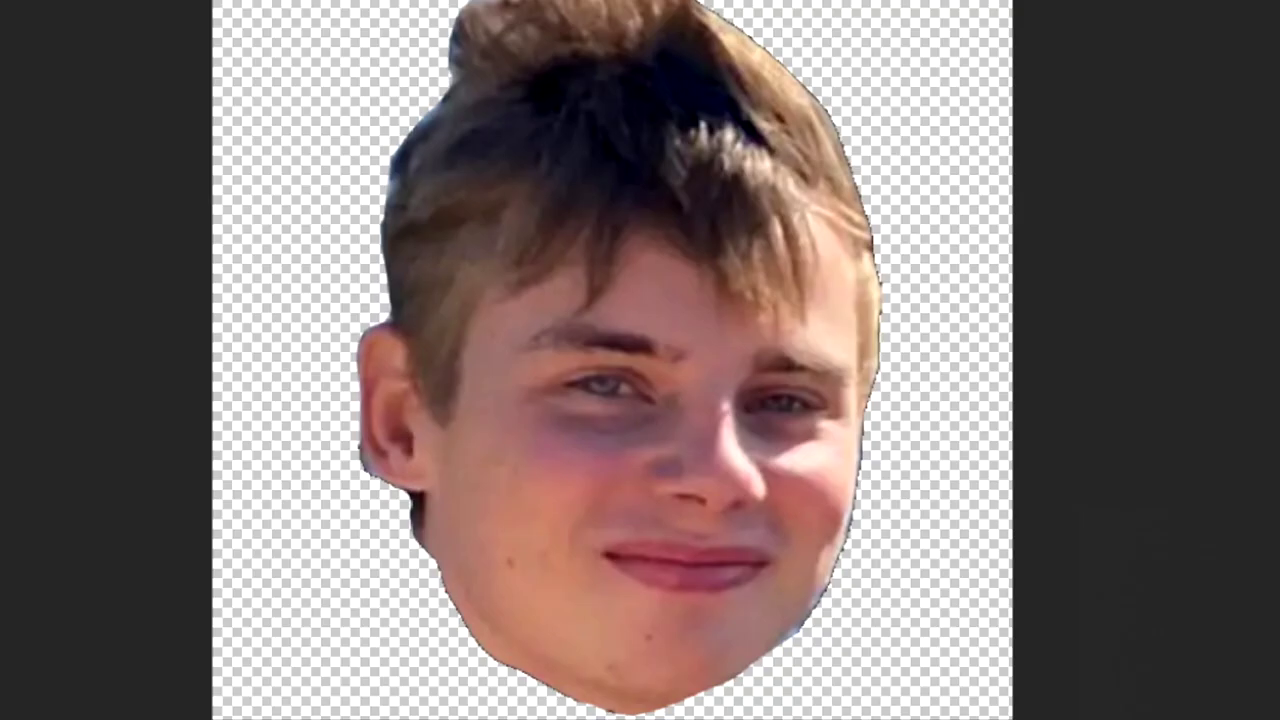
pyautogui.hotkey('ctrl', 'a')
pyautogui.hotkey('ctrl', 'shift', 's')
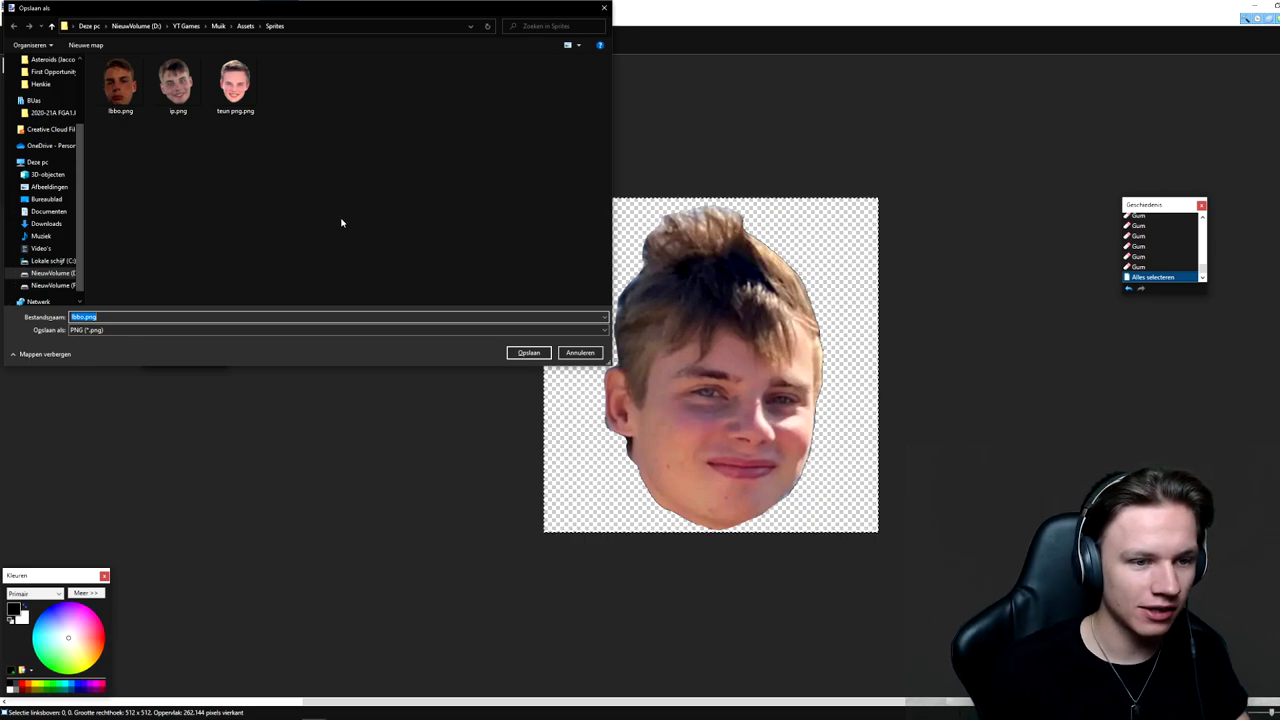
pyautogui.write('Knuip')
pyautogui.press('Return')
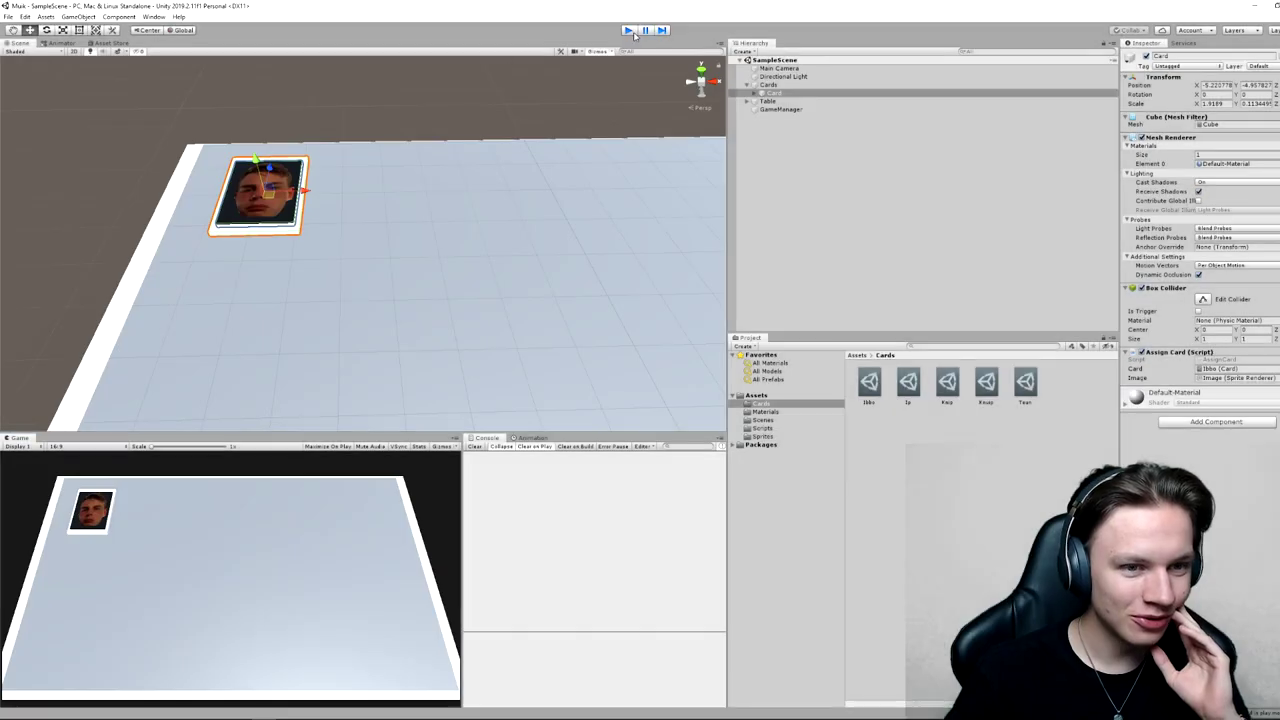
# Zoom in on the card and select it to check its new face sprite.
pyautogui.scroll(2, 314, 183)
pyautogui.scroll(2, 410, 180)
pyautogui.scroll(2, 508, 178)
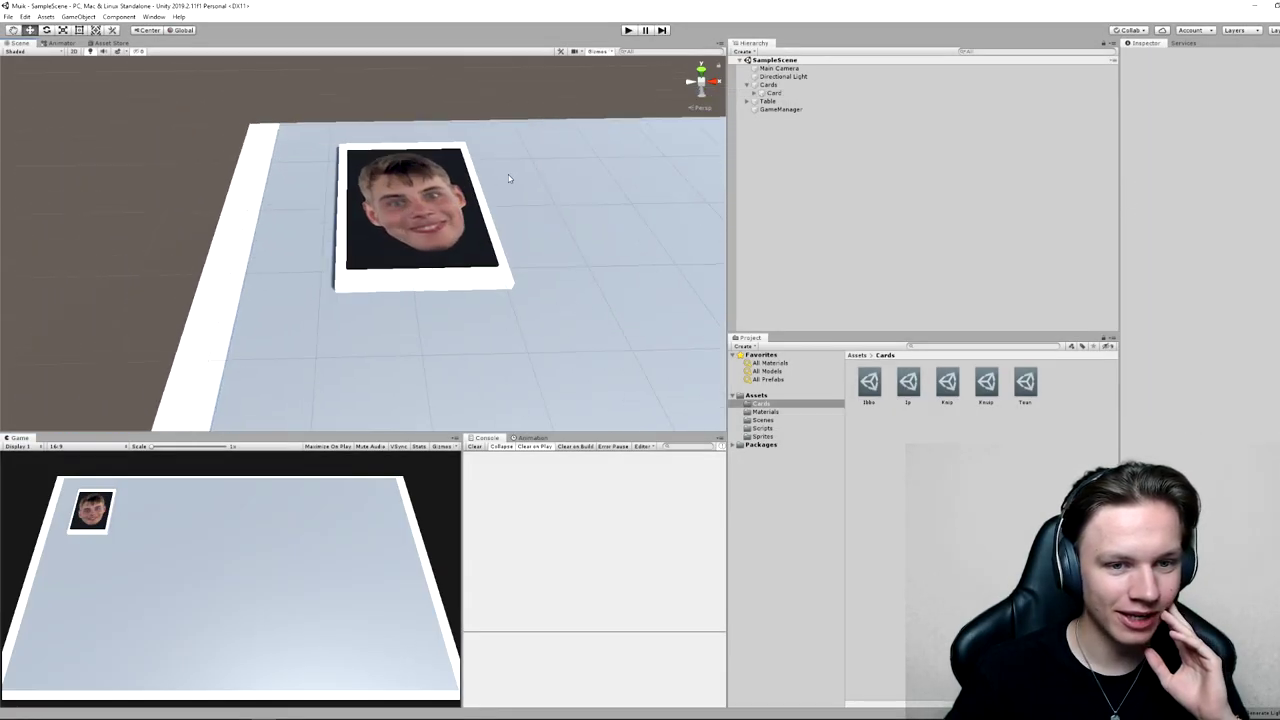
pyautogui.scroll(2, 508, 178)
pyautogui.scroll(1, 491, 198)
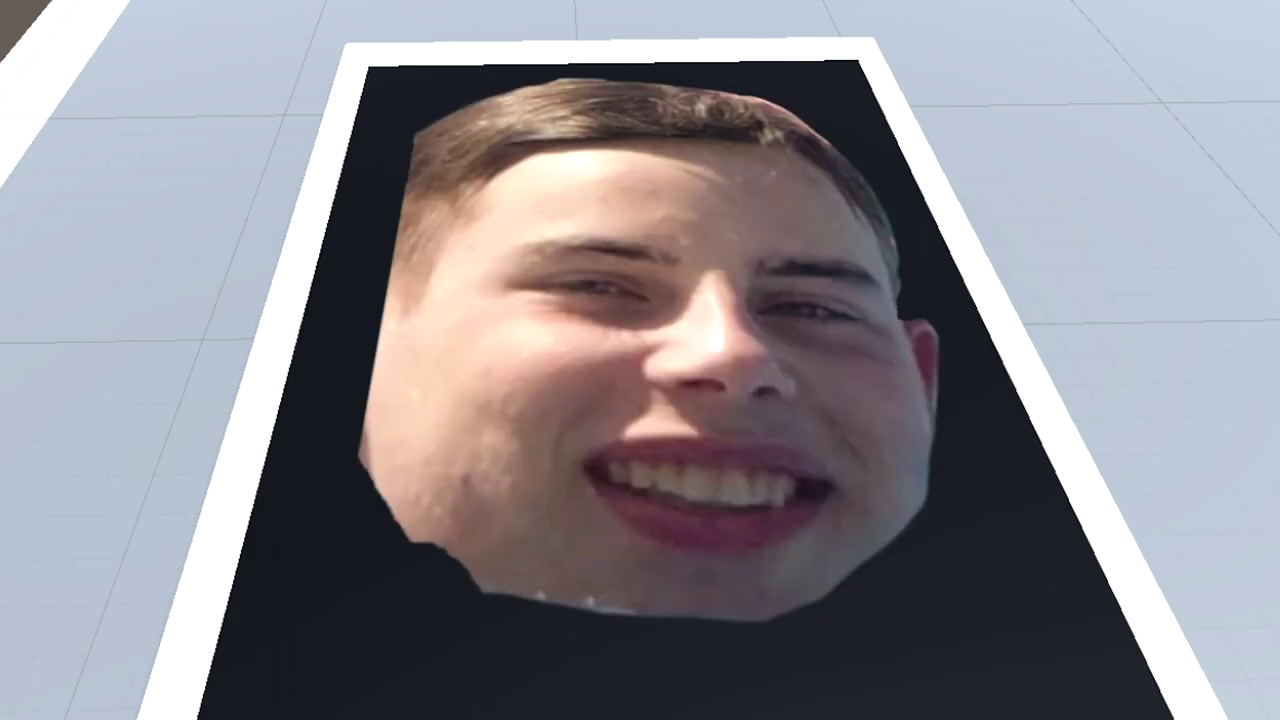
pyautogui.click(640, 300)
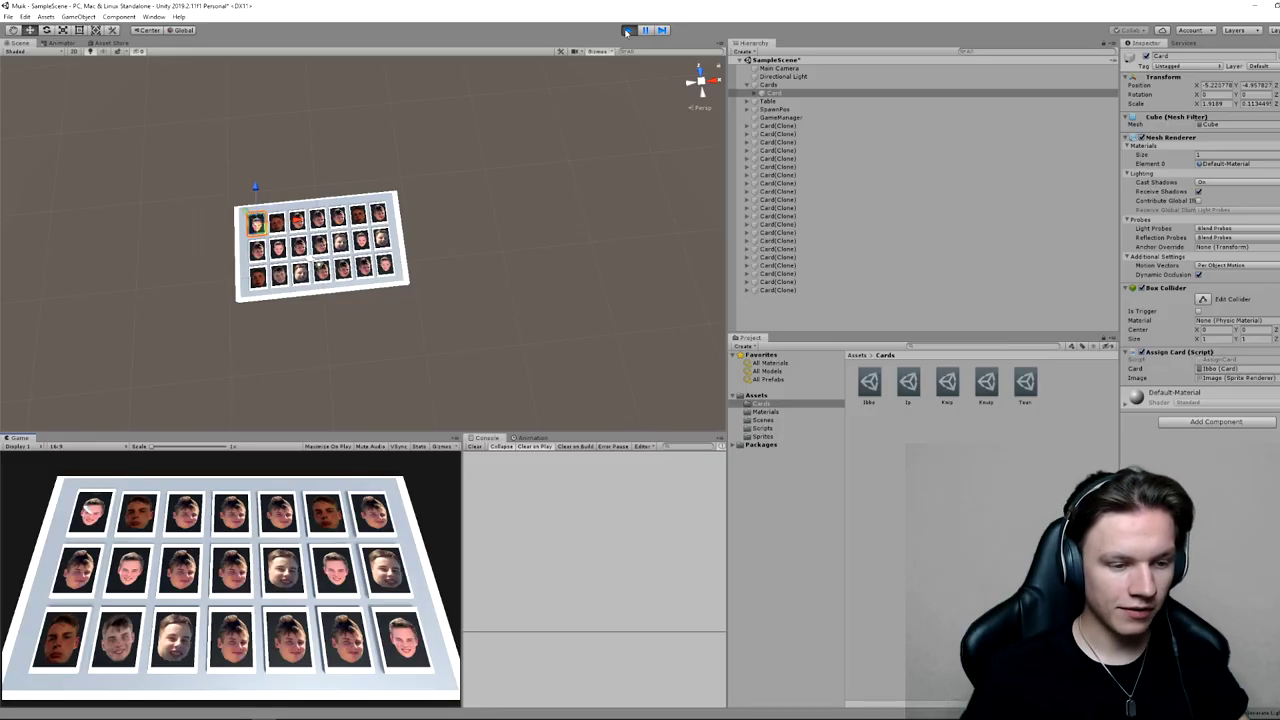
# Stop the running game, then start it again to test it.
pyautogui.click(628, 30)
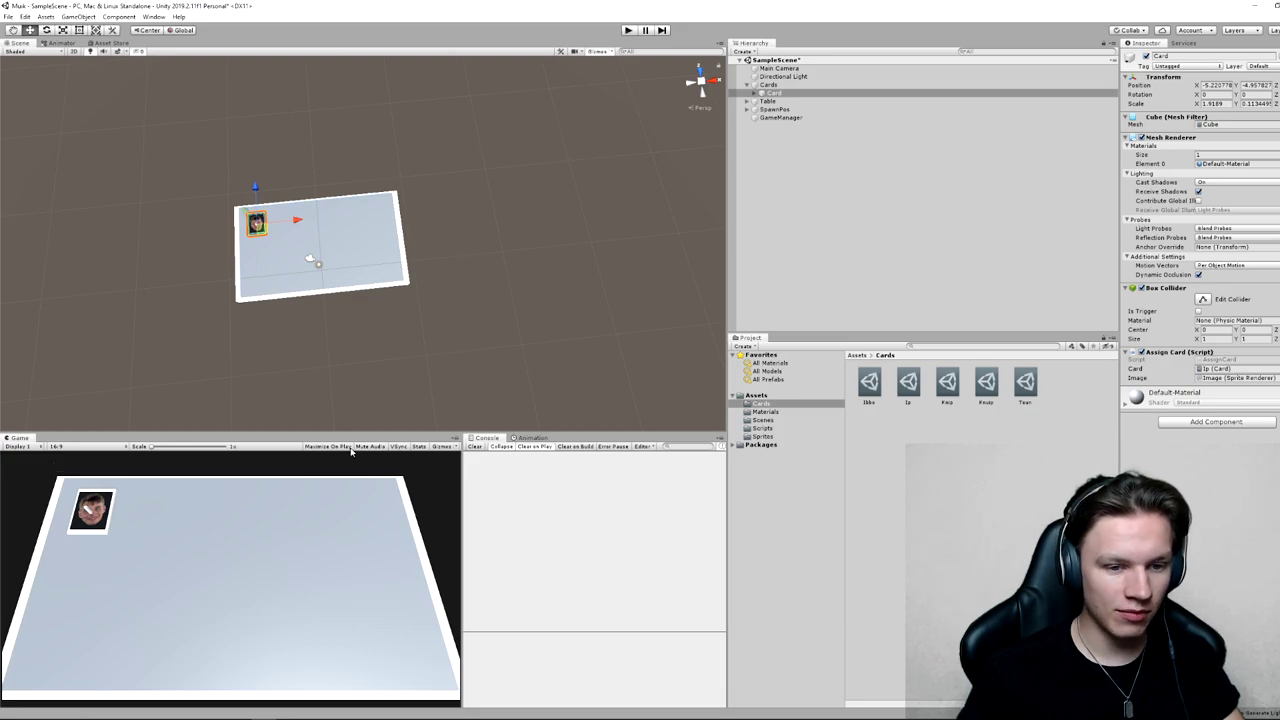
pyautogui.click(628, 30)
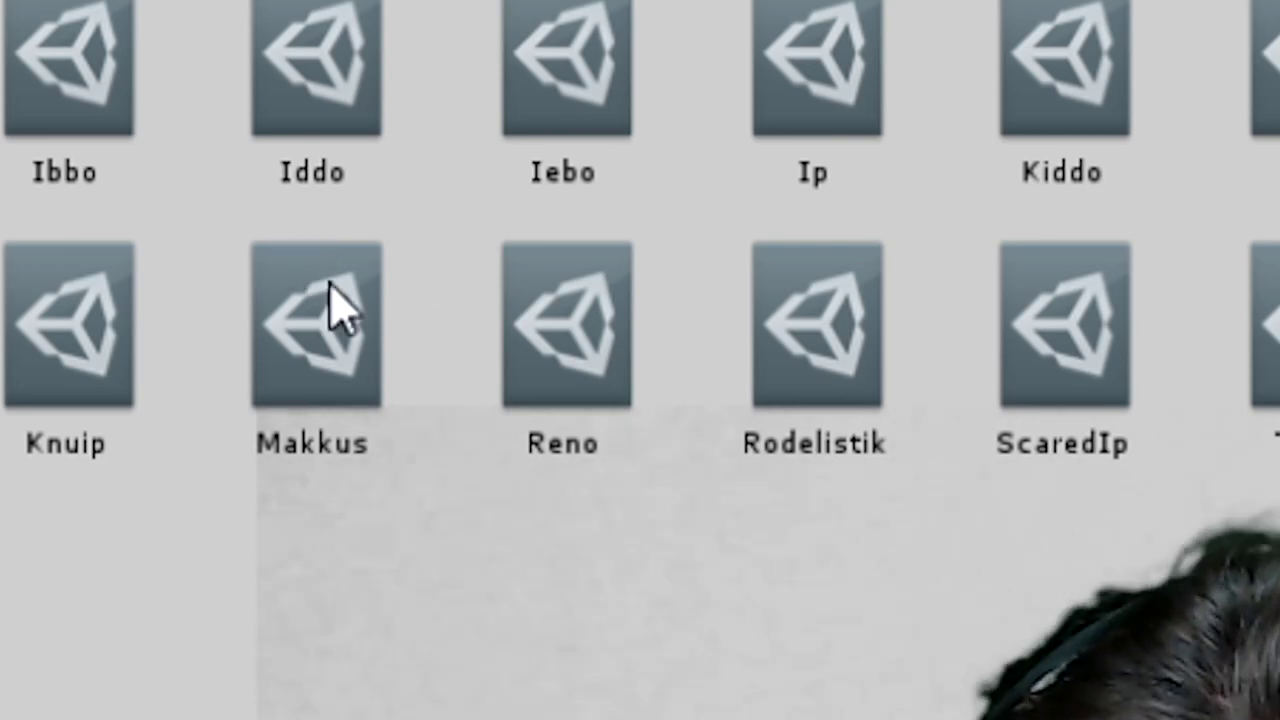
# Look through several Card assets in the Project panel, then clear the selection.
pyautogui.click(917, 426)
pyautogui.click(530, 315)
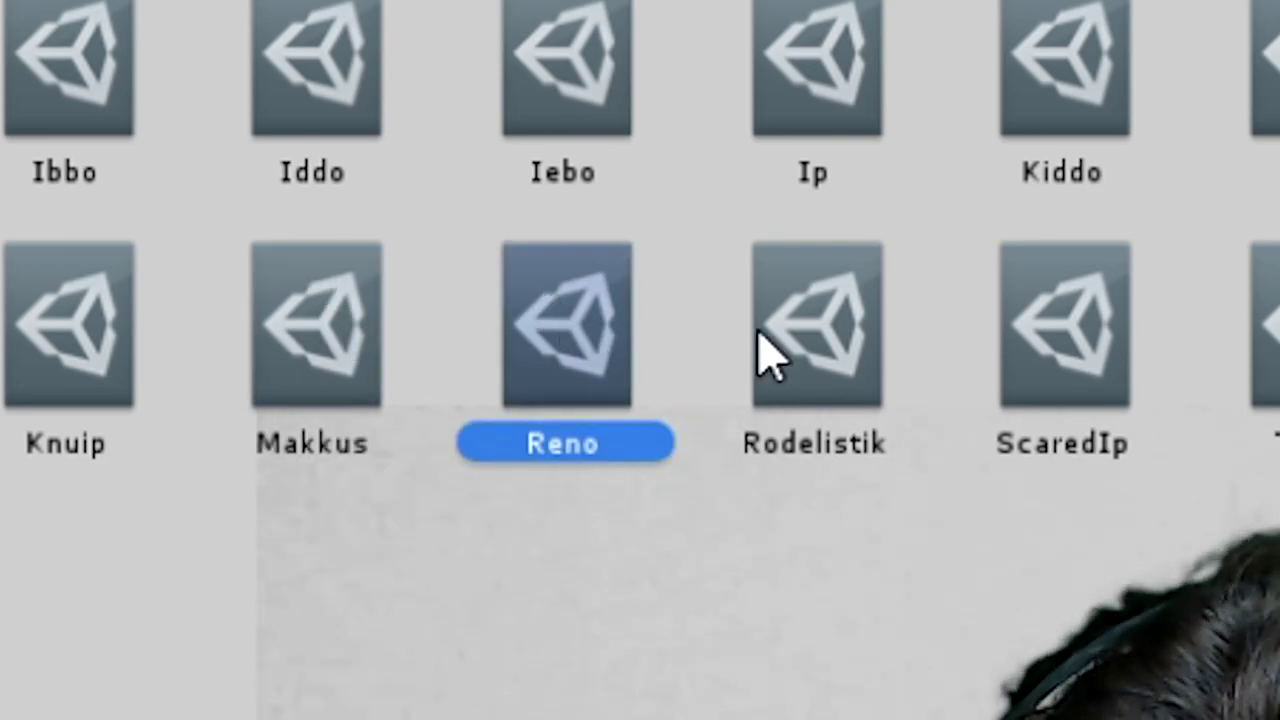
pyautogui.click(757, 349)
pyautogui.click(857, 509)
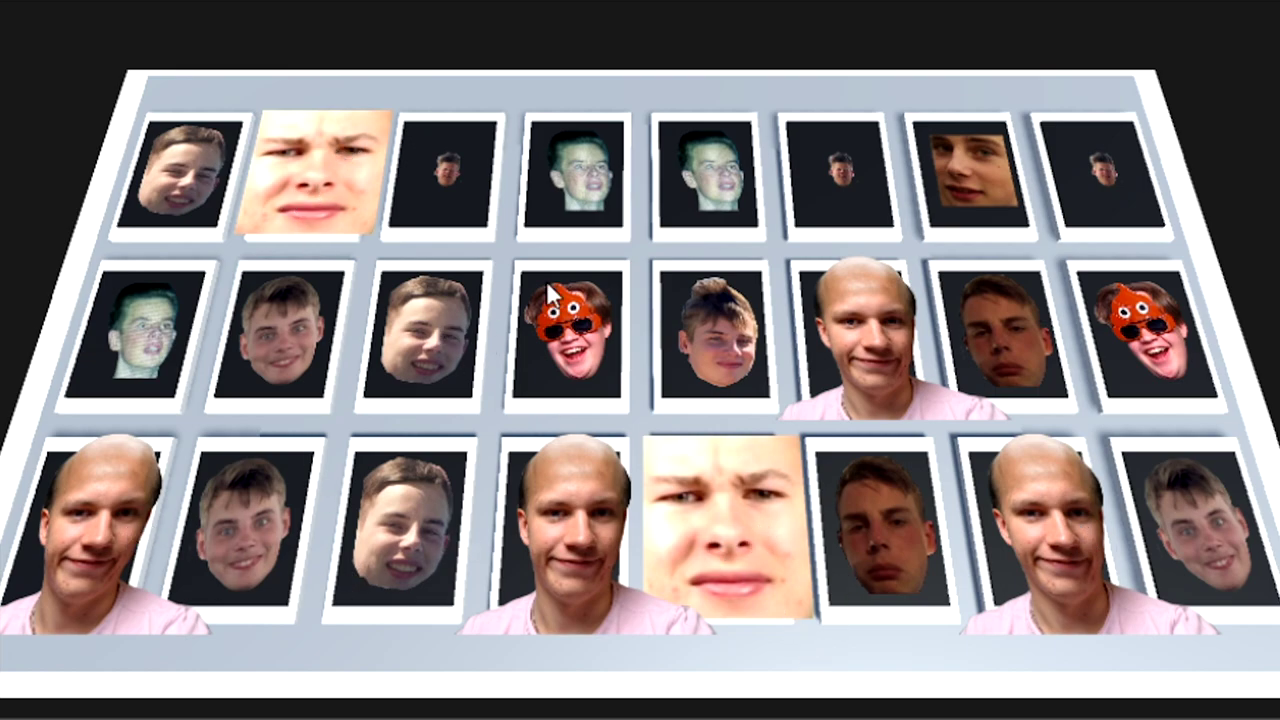
# Zoom and pan the view across the grid of 24 shuffled face cards.
pyautogui.scroll(-5, 628, 382)
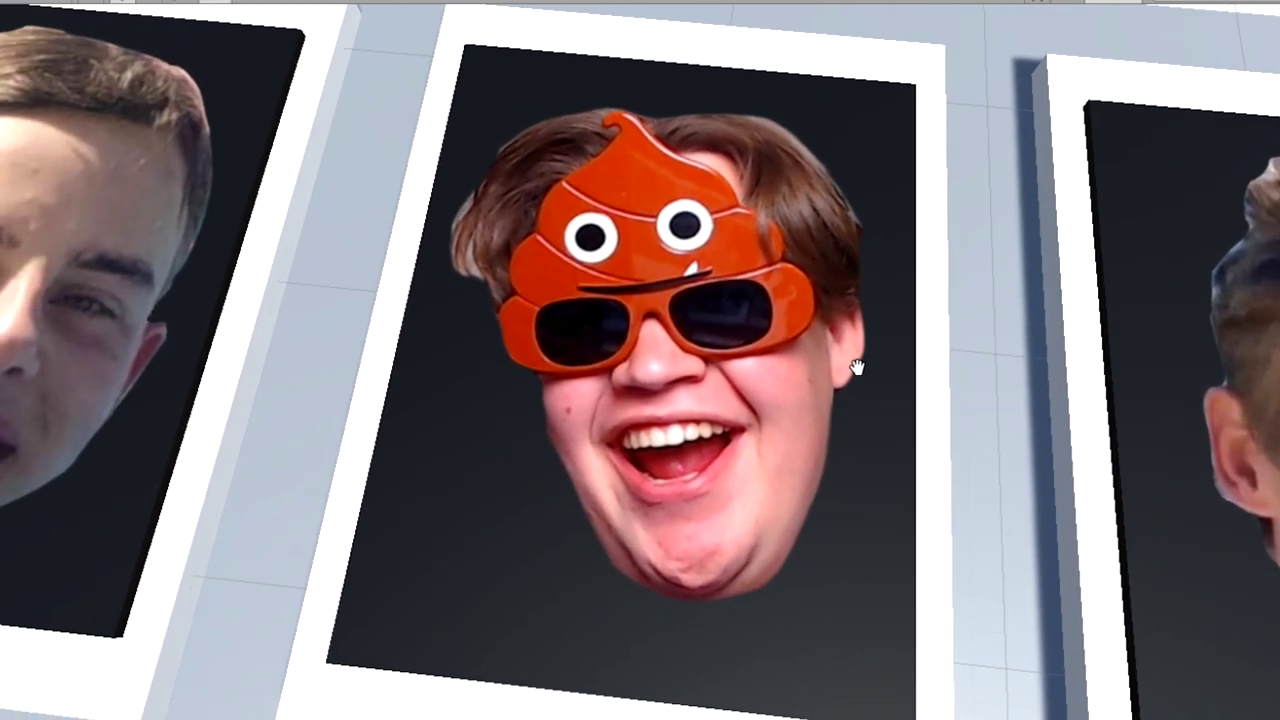
pyautogui.scroll(5, 858, 372)
pyautogui.moveTo(886, 371); pyautogui.dragTo(694, 351, button='middle')
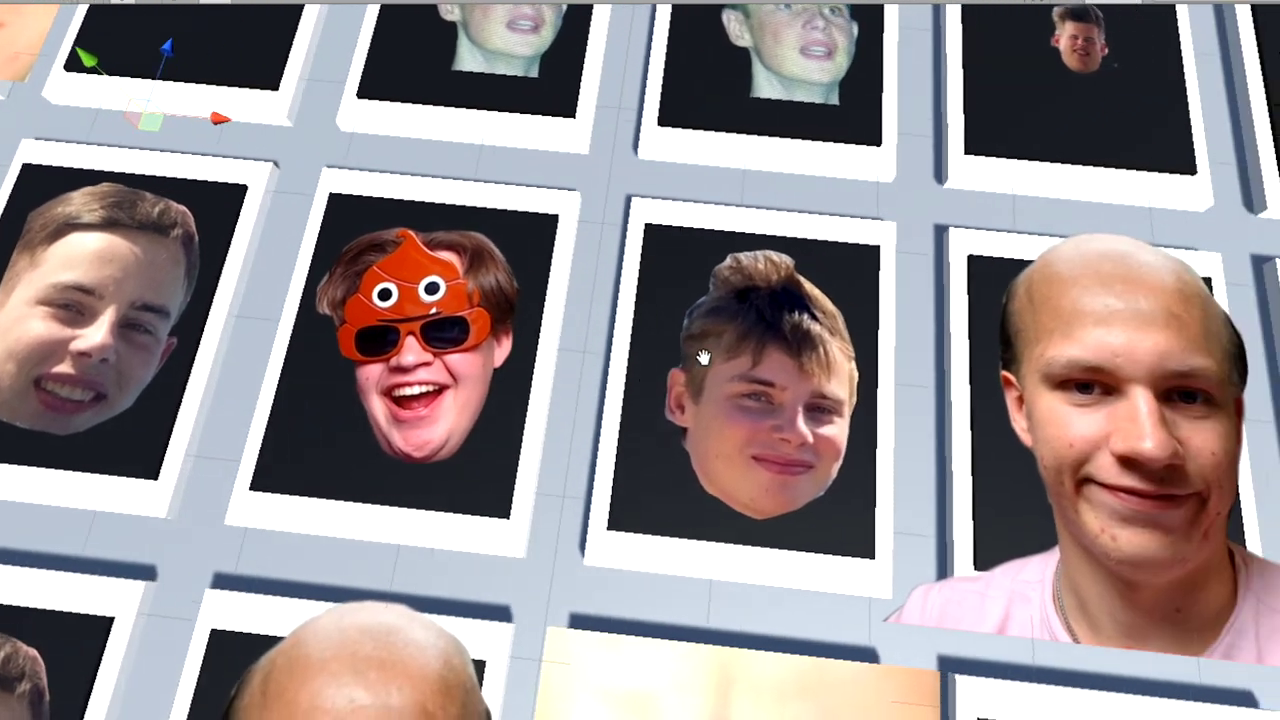
pyautogui.scroll(-5, 740, 393)
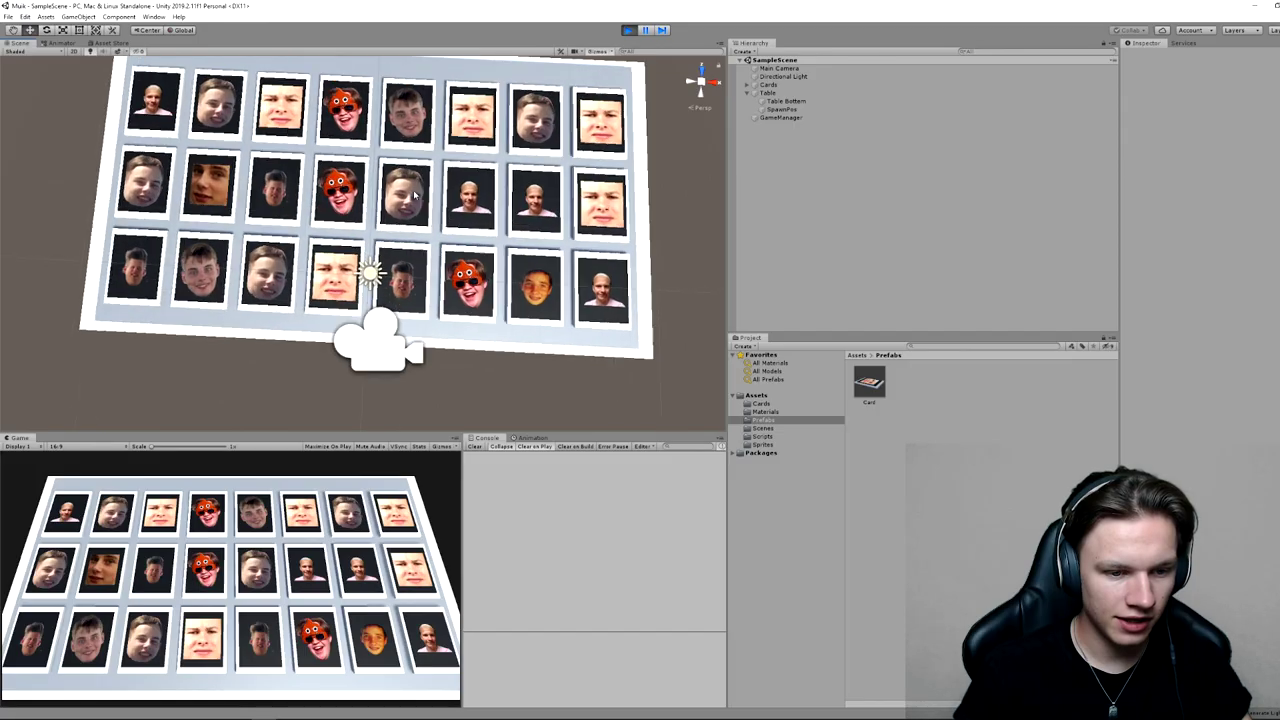
# Tilt the view to look down on the card table, then stop the game.
pyautogui.scroll(5, 432, 182)
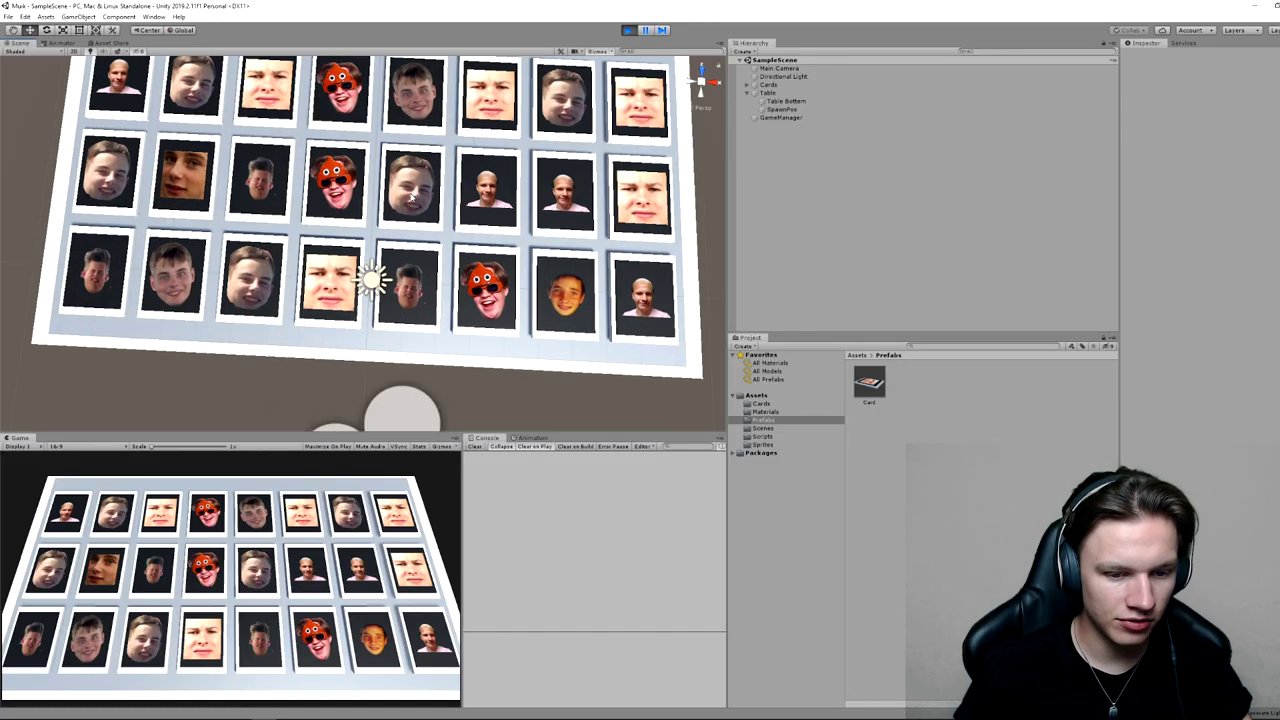
pyautogui.keyDown('alt'); pyautogui.moveTo(432, 182); pyautogui.dragTo(442, 173); pyautogui.keyUp('alt')
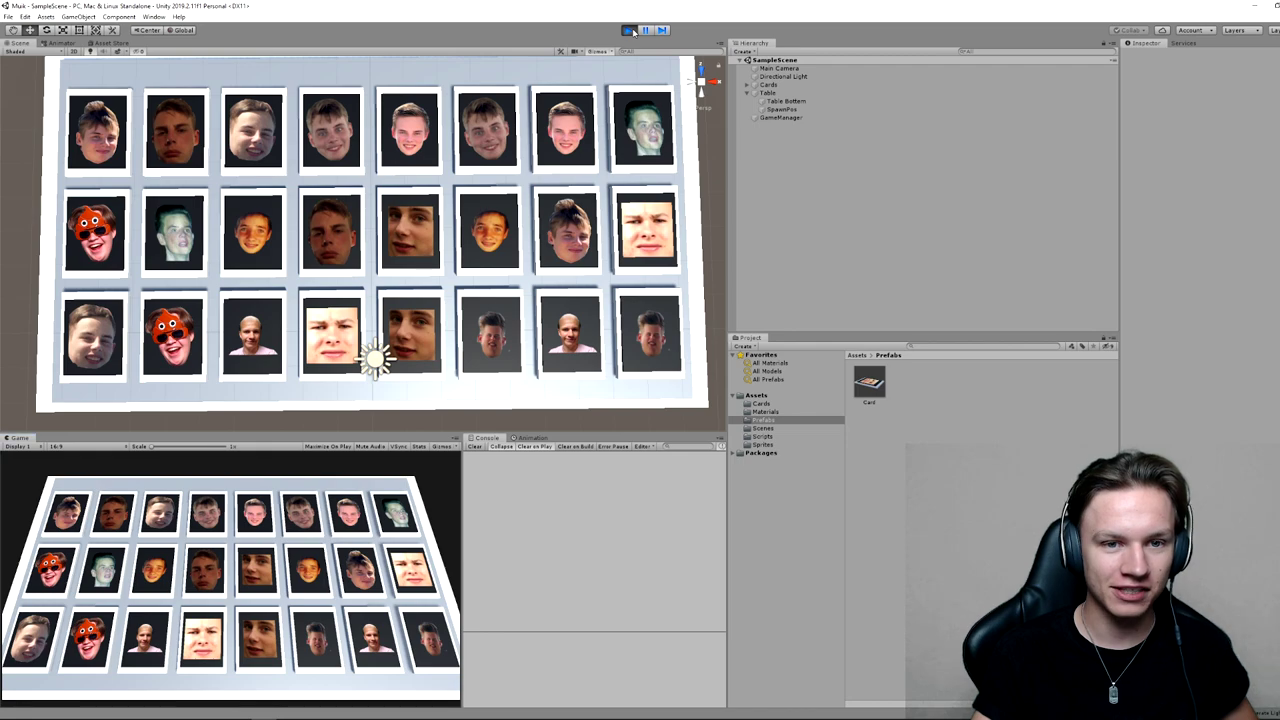
pyautogui.click(630, 30)
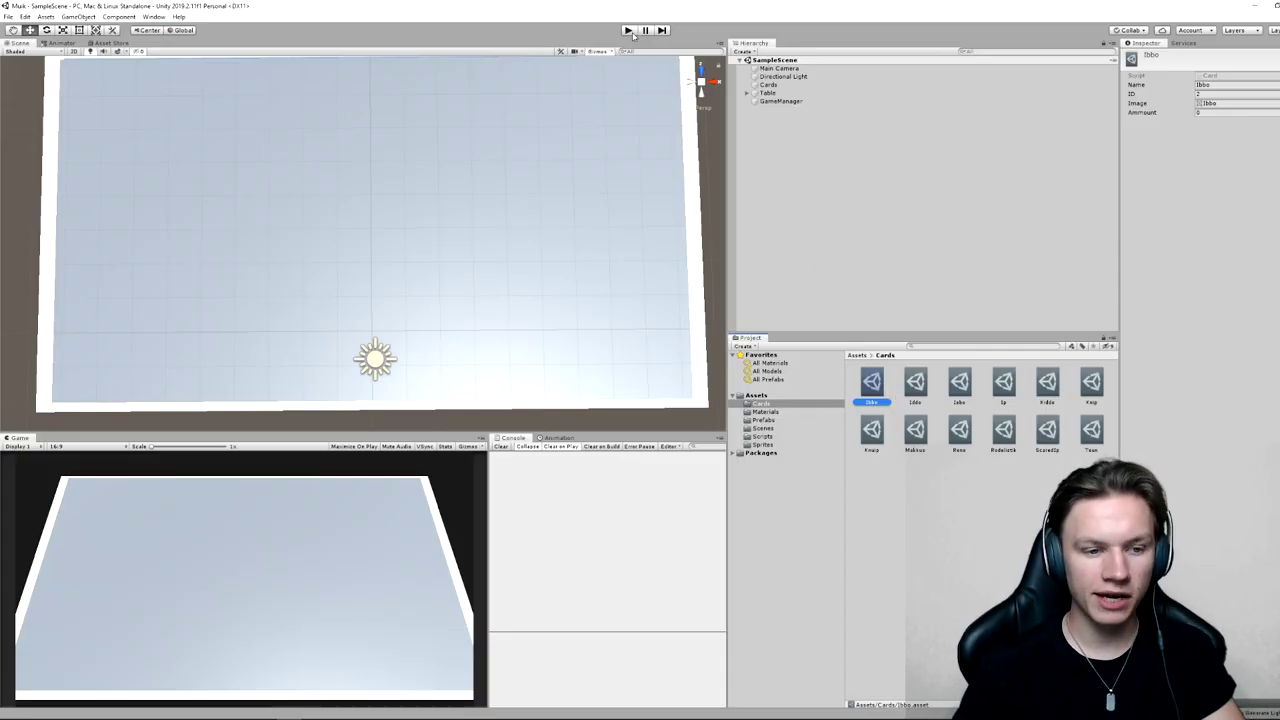
# Rerun the game three times to compare shuffles, then play again and select Cards.
pyautogui.click(629, 30)
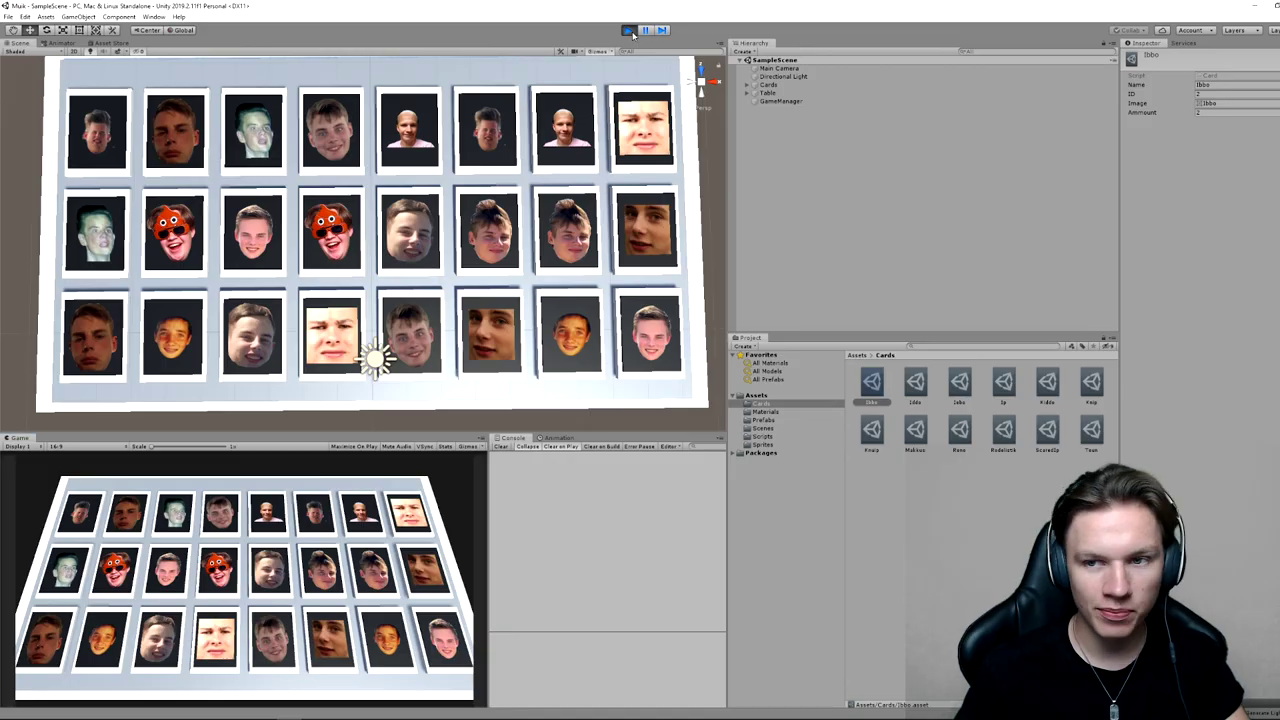
pyautogui.click(629, 30)
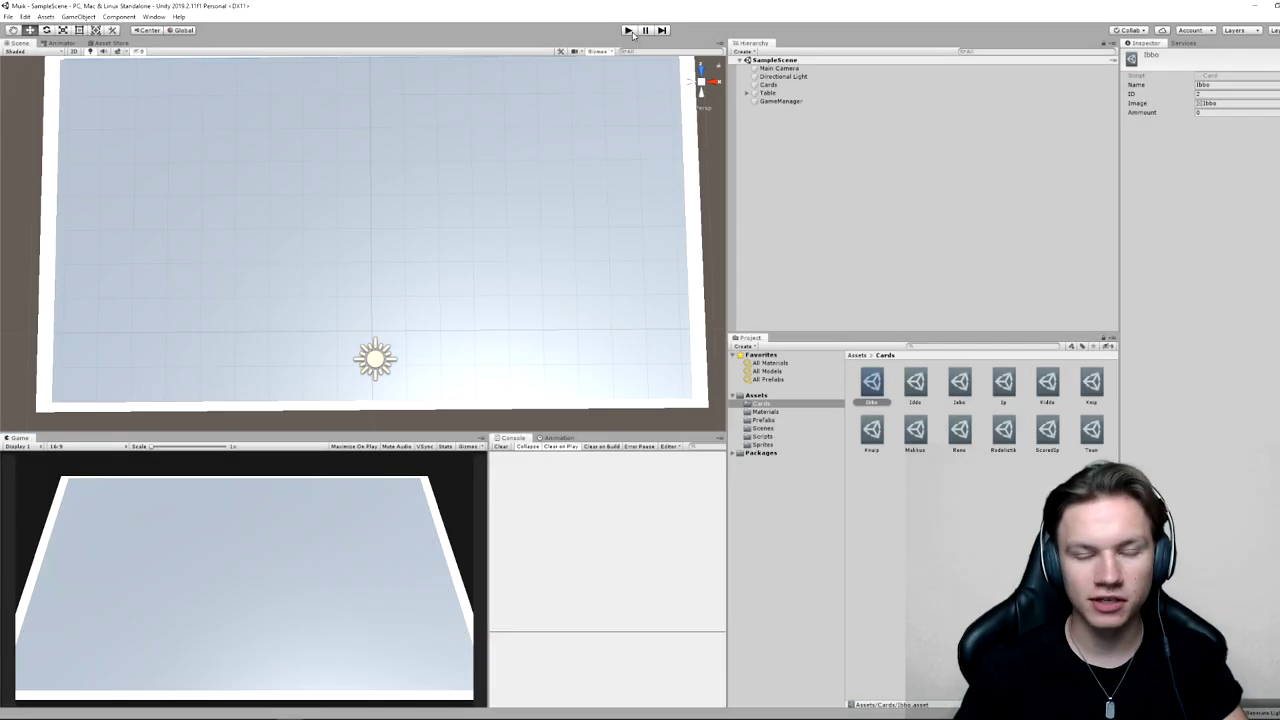
pyautogui.click(631, 32)
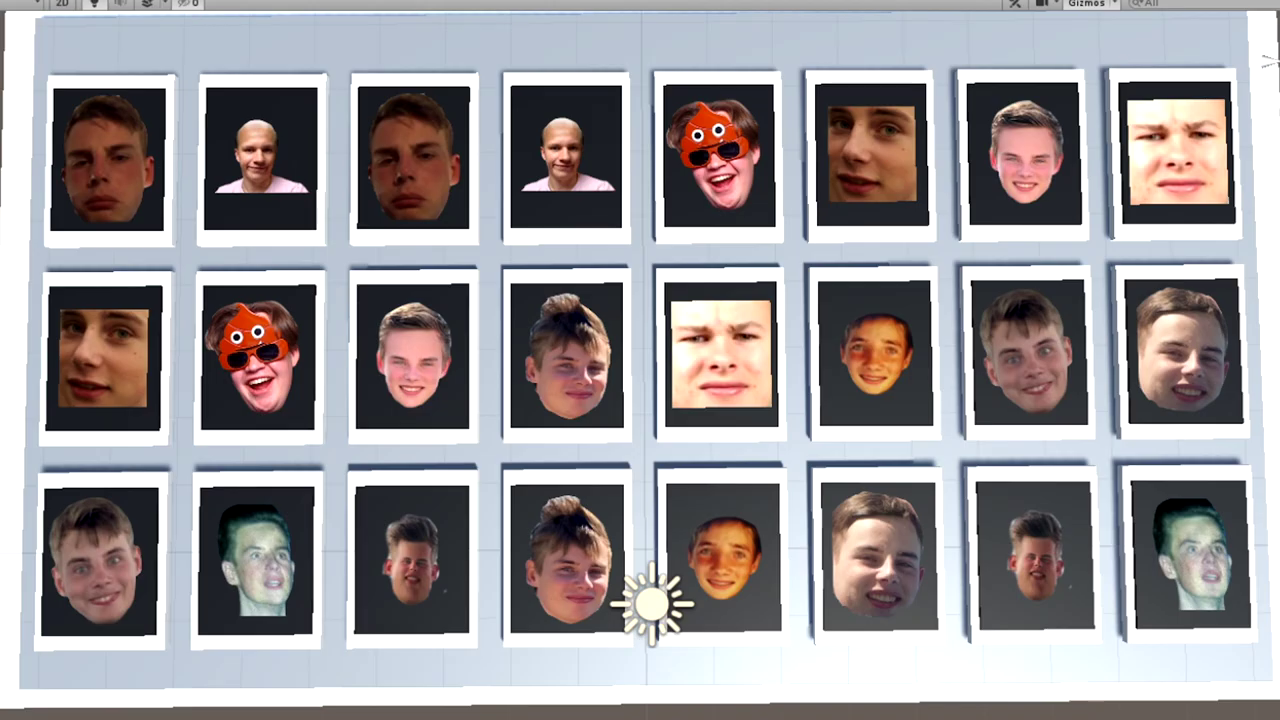
pyautogui.click(628, 31)
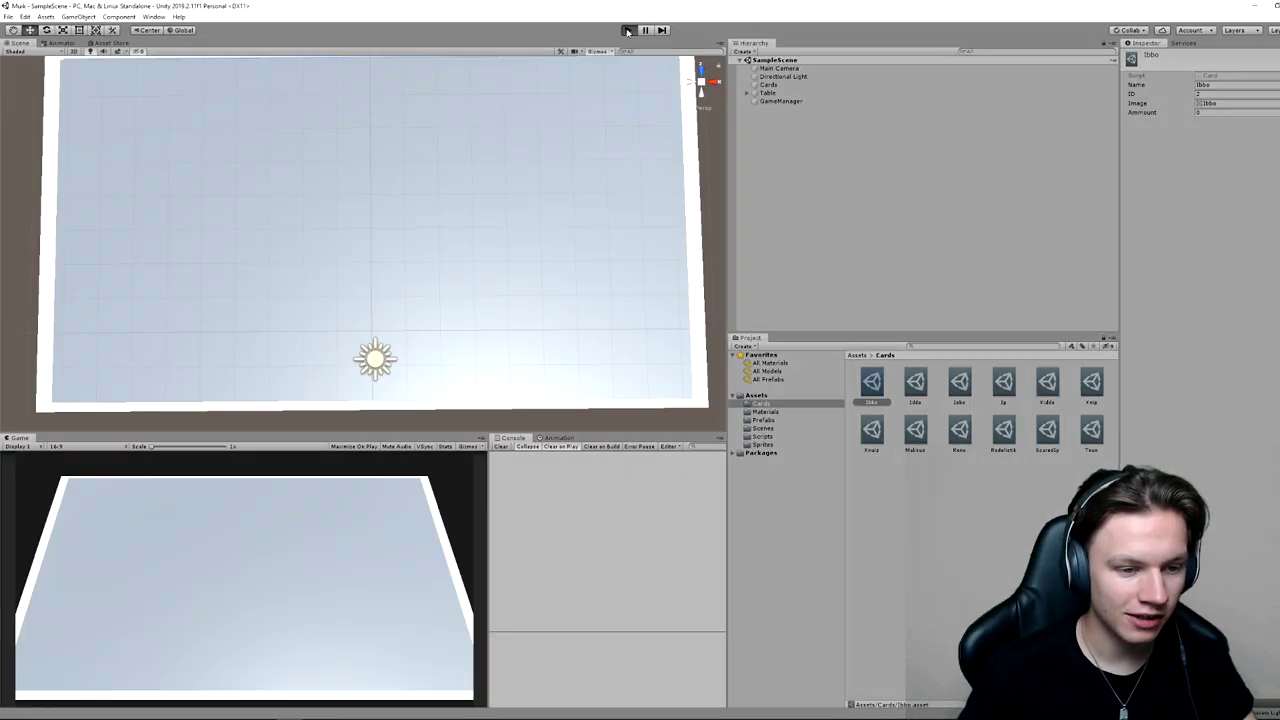
pyautogui.click(628, 31)
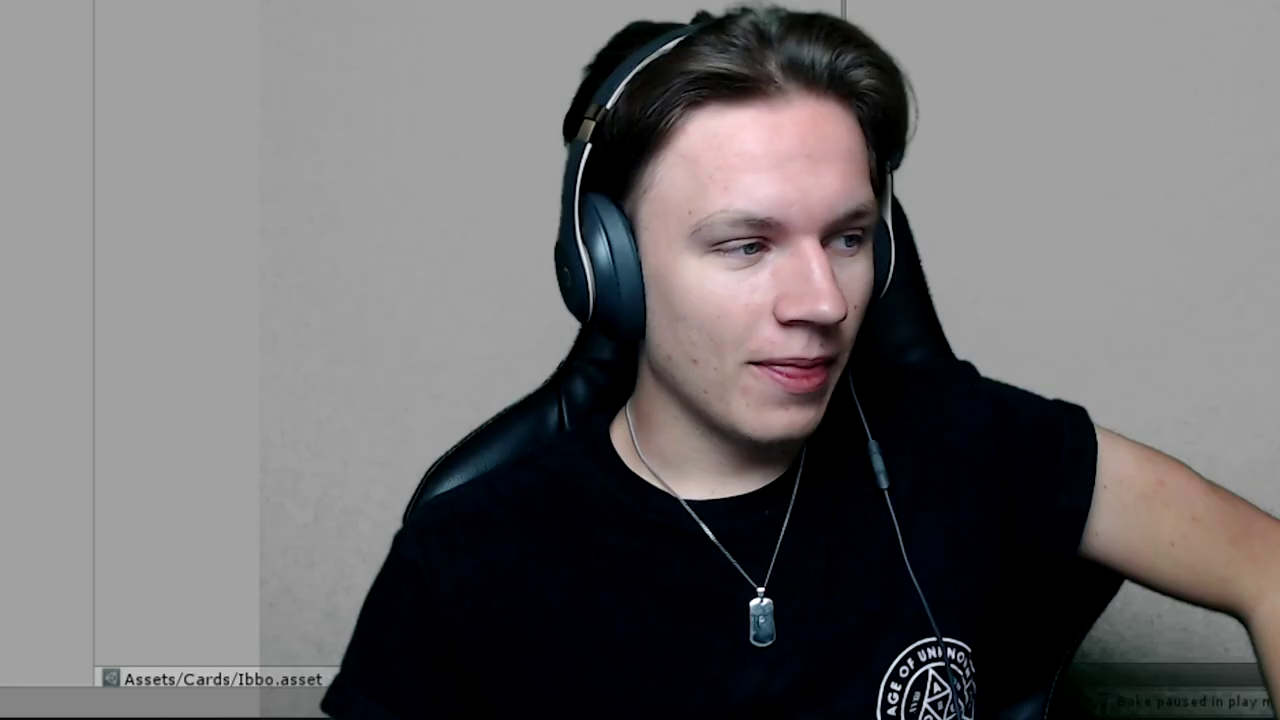
pyautogui.click(628, 31)
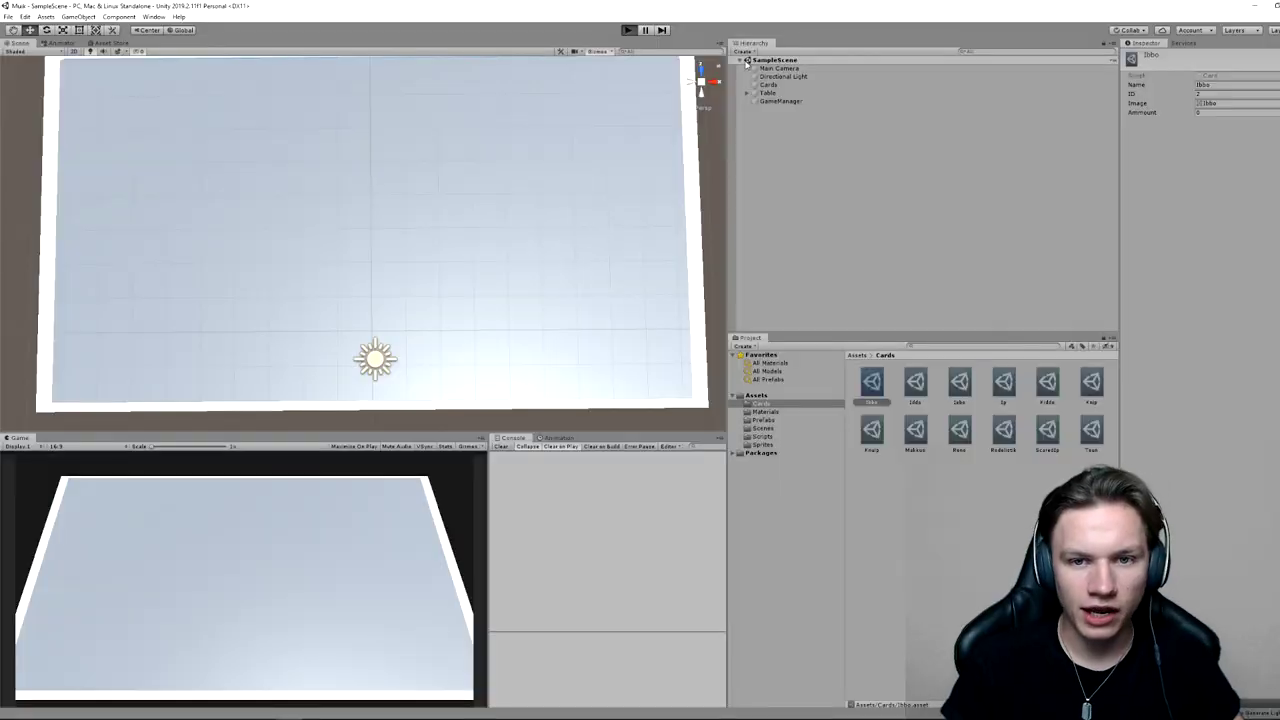
pyautogui.hotkey('ctrl', 'p')
pyautogui.click(762, 86)
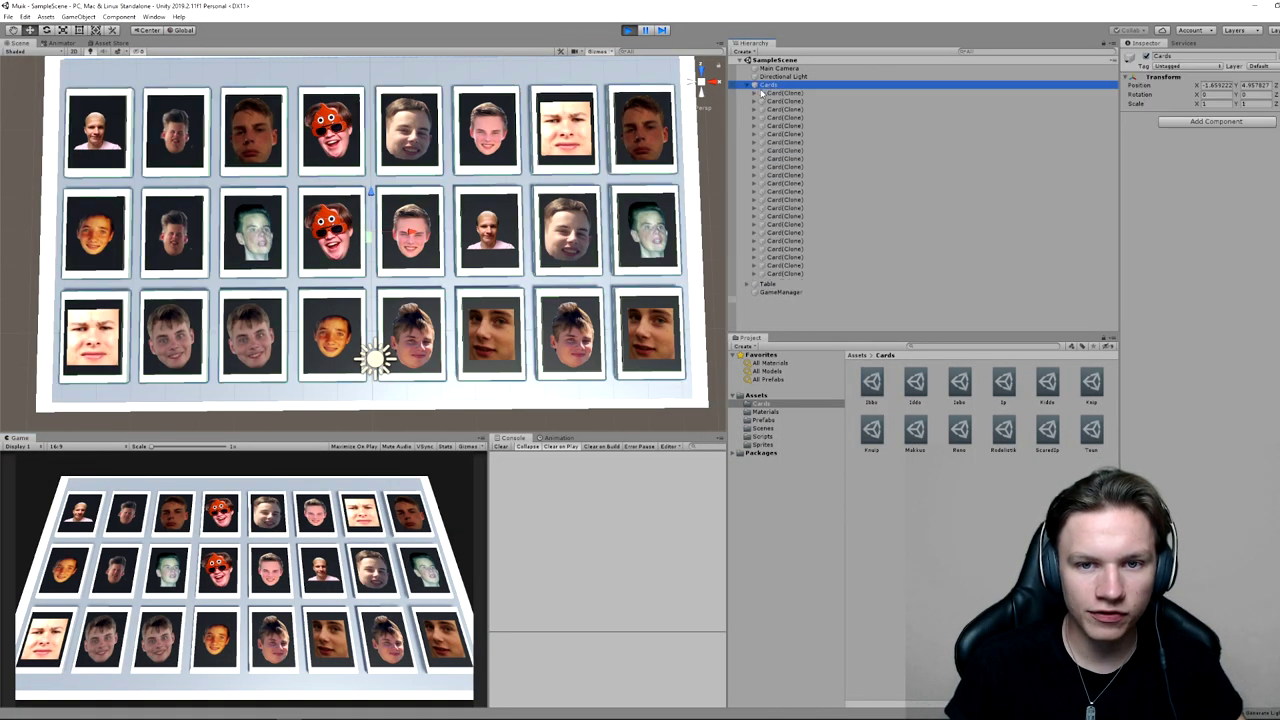
# Select all Card(Clone) objects, check individual cards' assigned faces, then stop the game.
pyautogui.click(761, 93)
pyautogui.keyDown('shift'); pyautogui.click(785, 281); pyautogui.keyUp('shift')
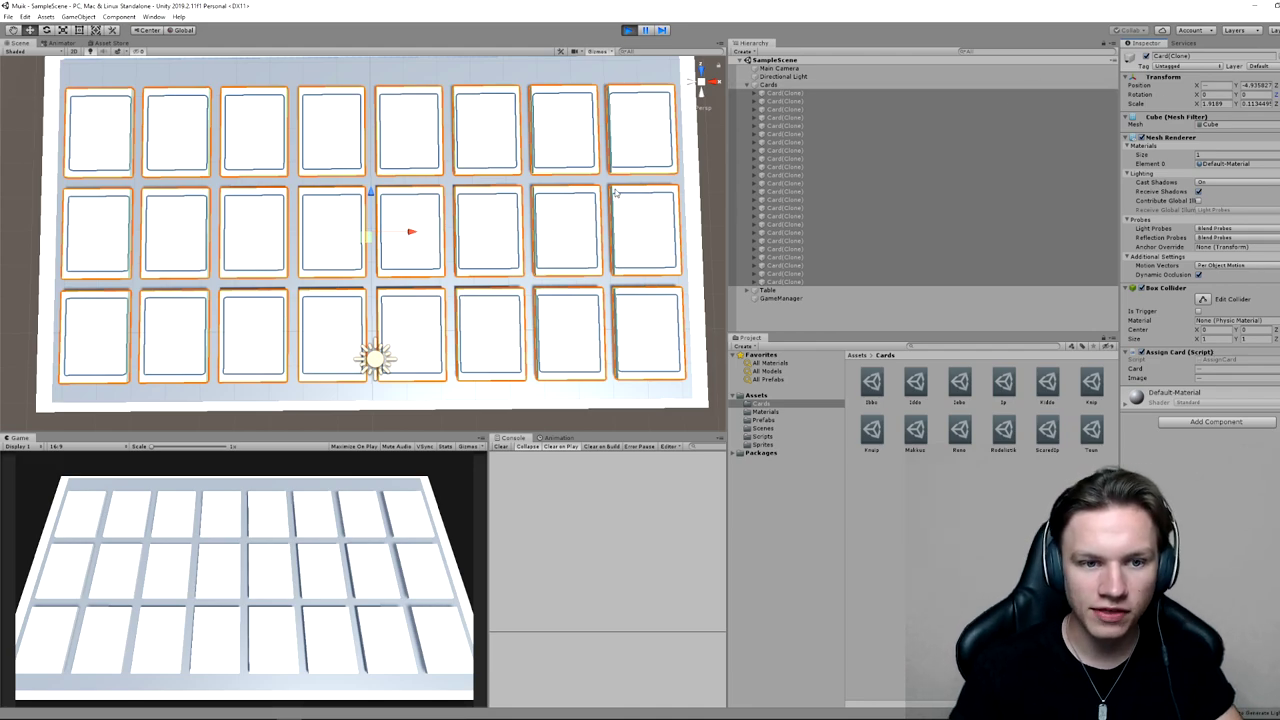
pyautogui.click(788, 143)
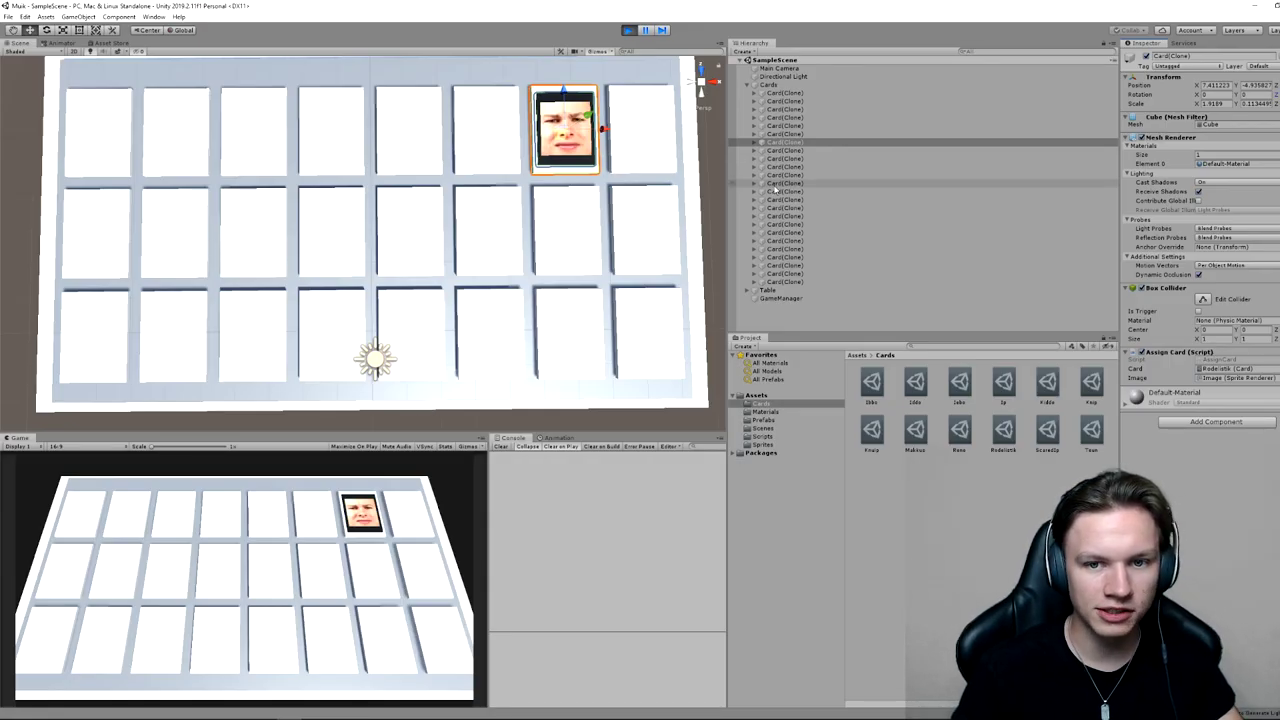
pyautogui.click(778, 191)
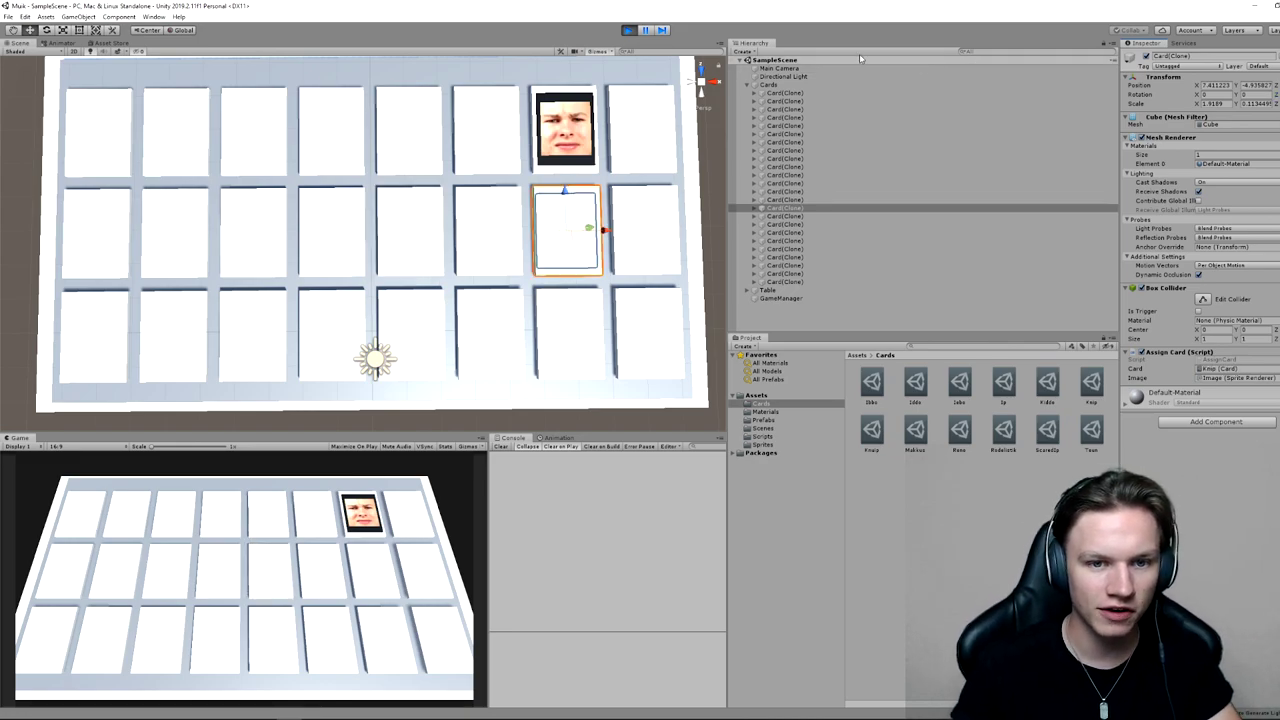
pyautogui.click(628, 30)
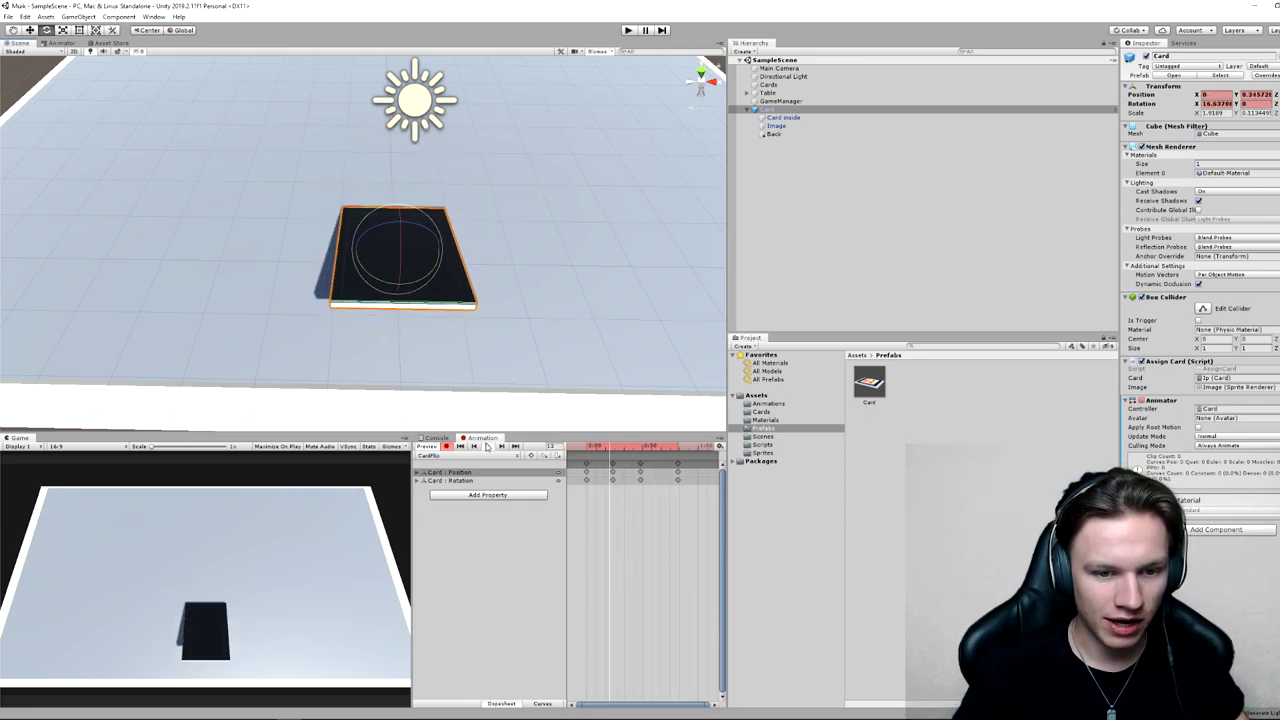
# Scrub the flip animation until the card faces up, then widen the scene view over the grid.
pyautogui.moveTo(641, 455); pyautogui.dragTo(677, 448)
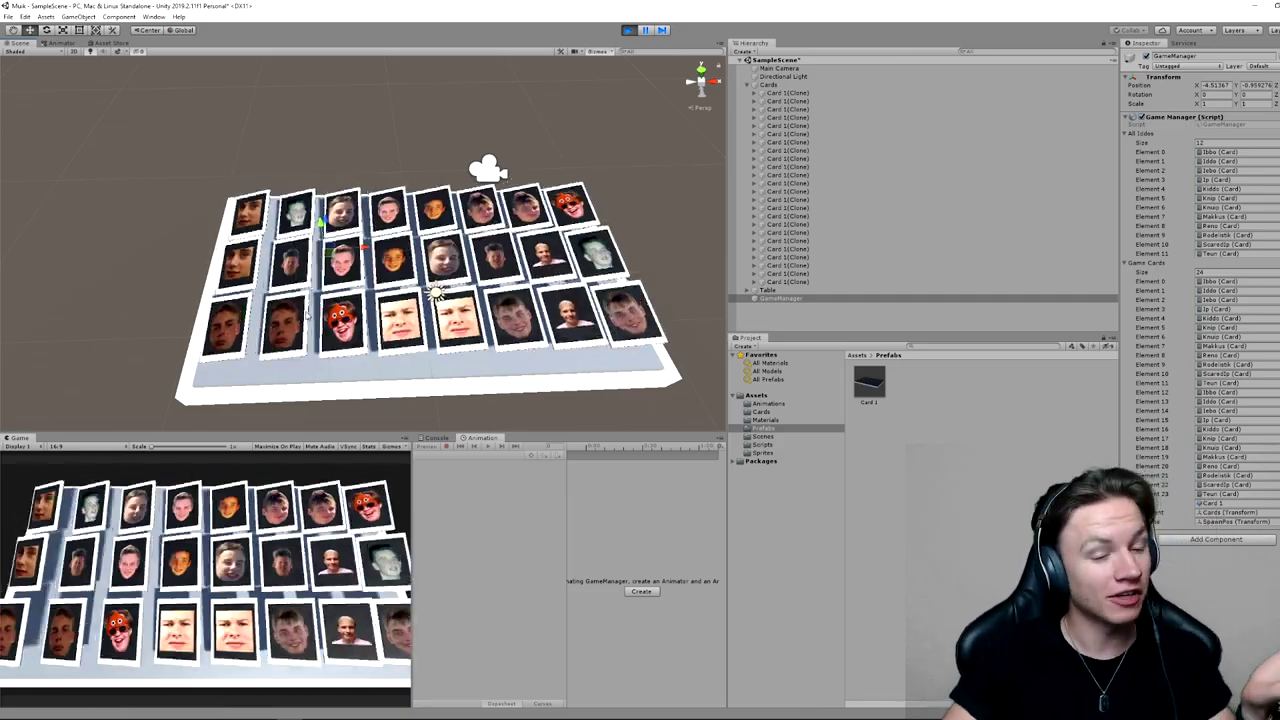
pyautogui.scroll(5, 430, 280)
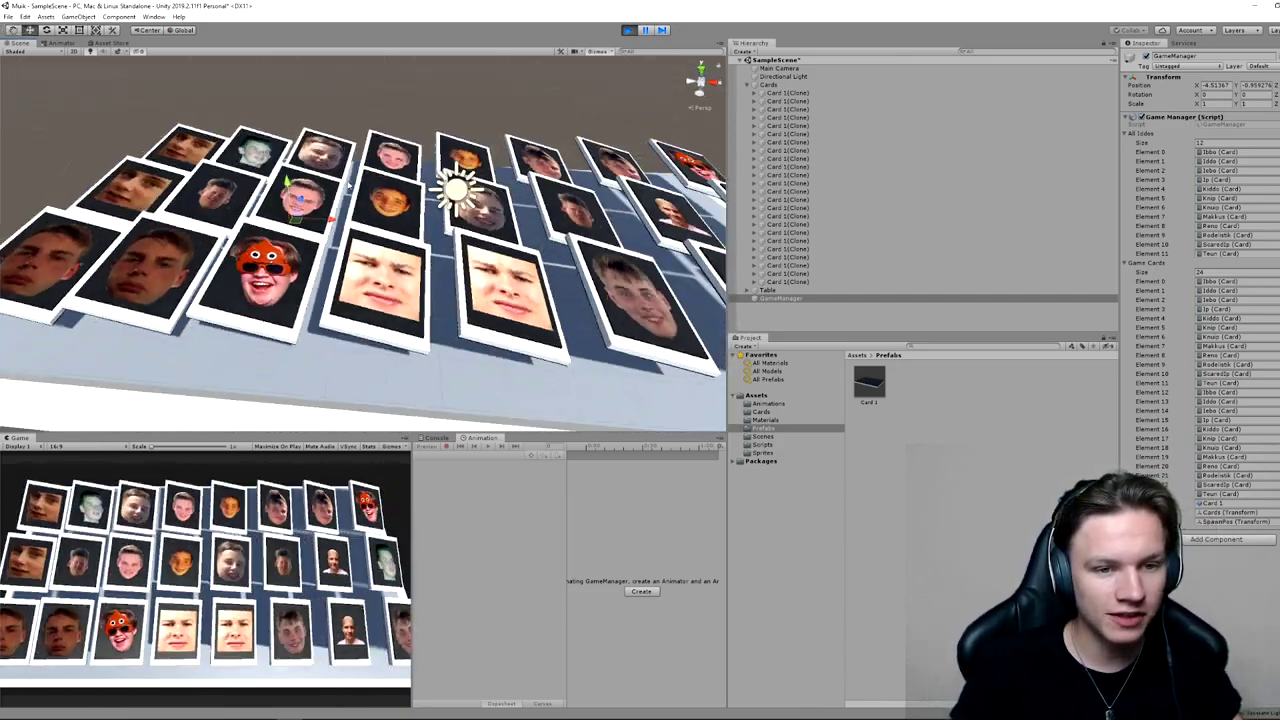
pyautogui.scroll(-5, 430, 280)
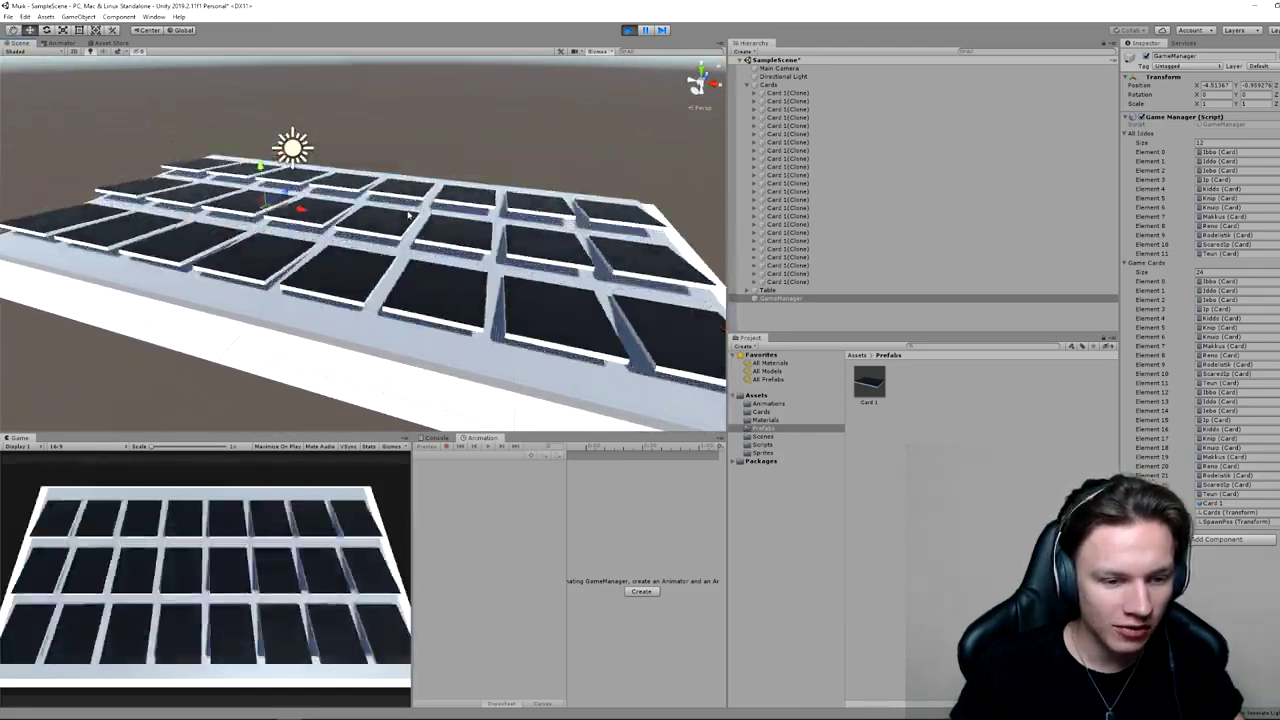
pyautogui.keyDown('alt'); pyautogui.moveTo(404, 220); pyautogui.dragTo(409, 214); pyautogui.keyUp('alt')
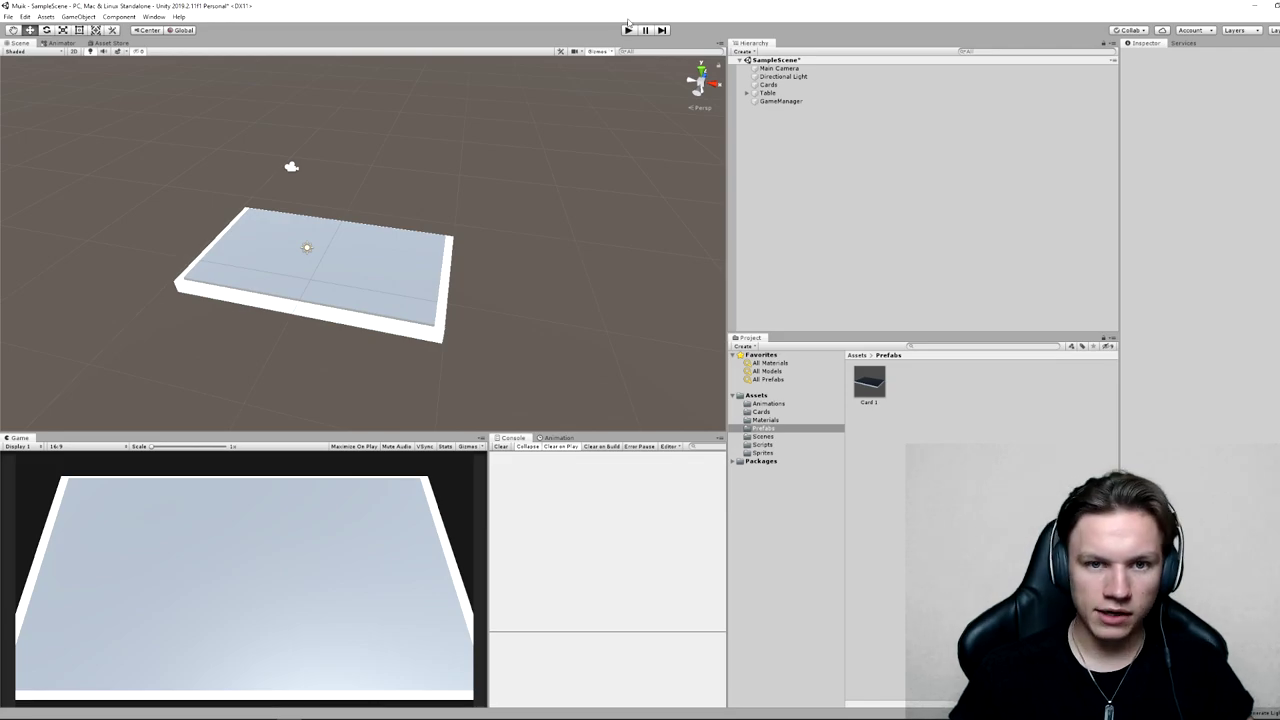
pyautogui.click(628, 30)
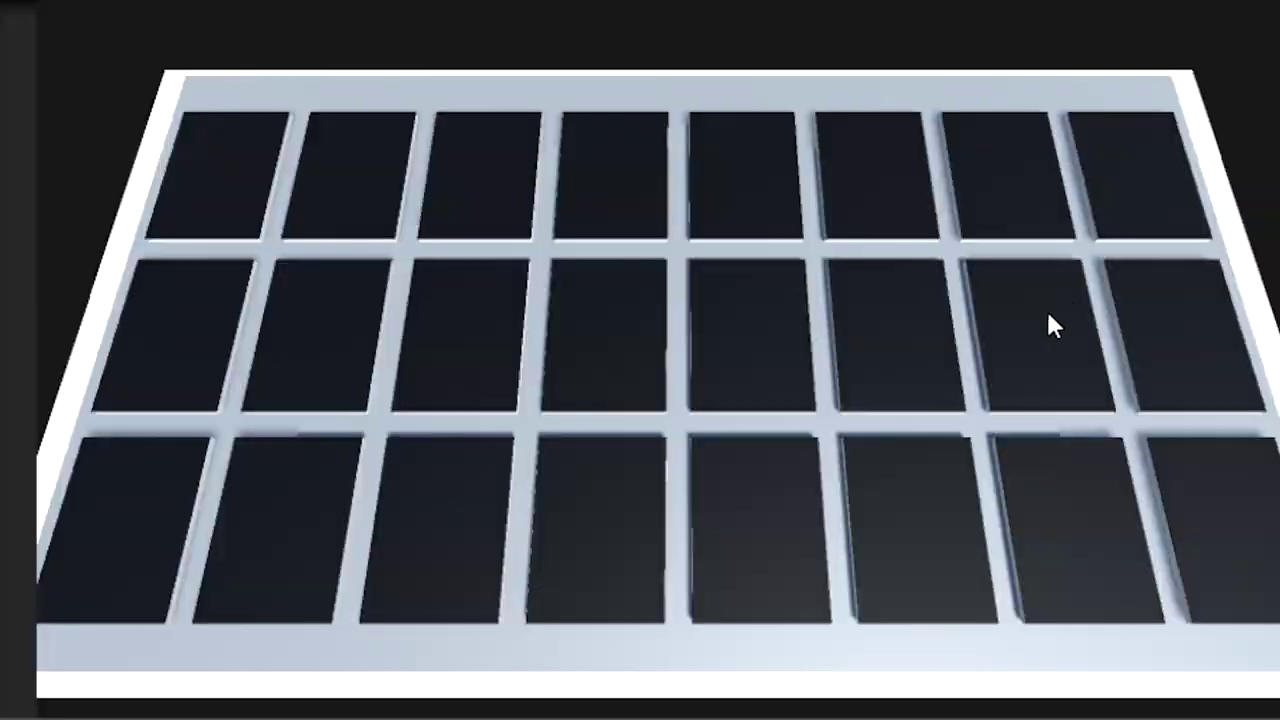
pyautogui.click(392, 565)
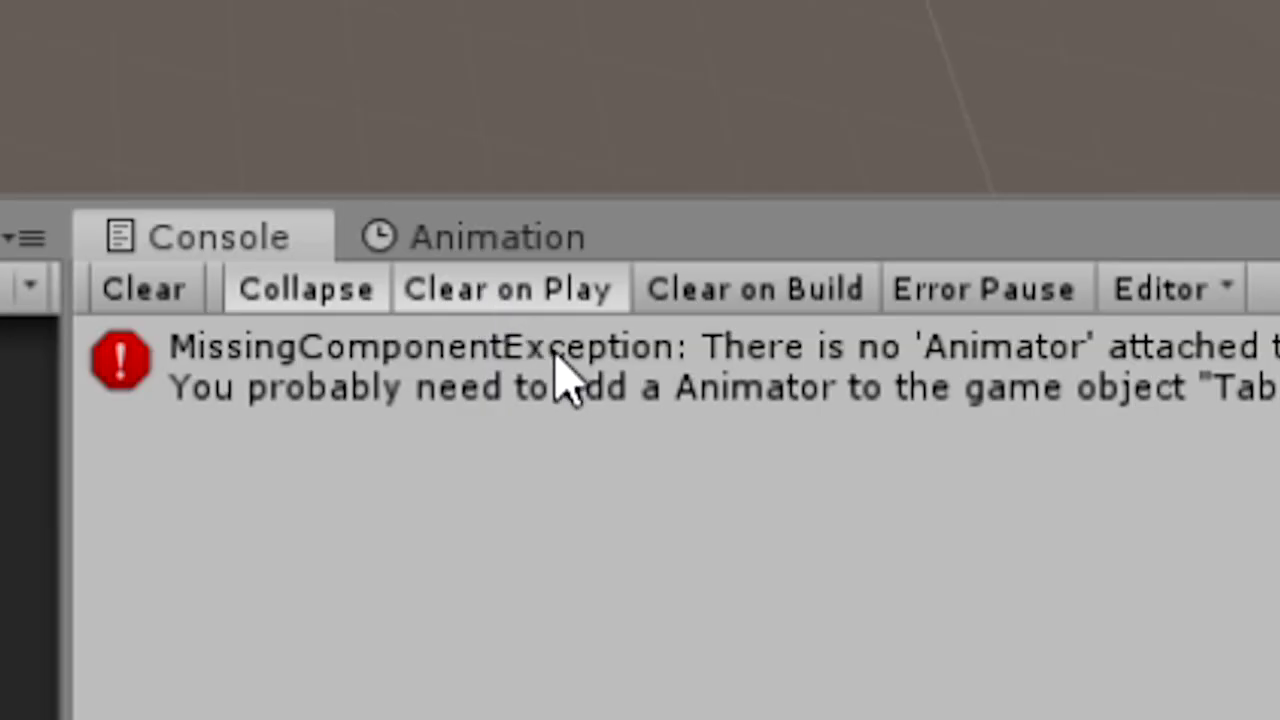
pyautogui.click(364, 485)
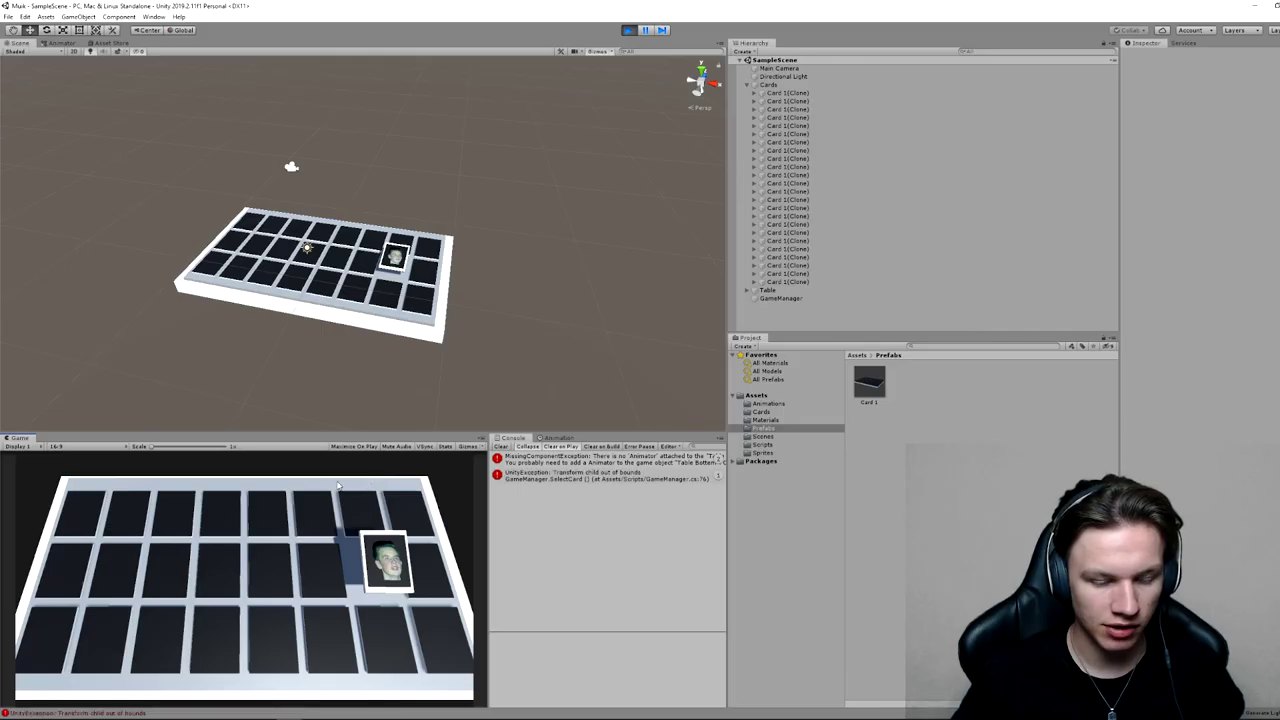
pyautogui.click(181, 524)
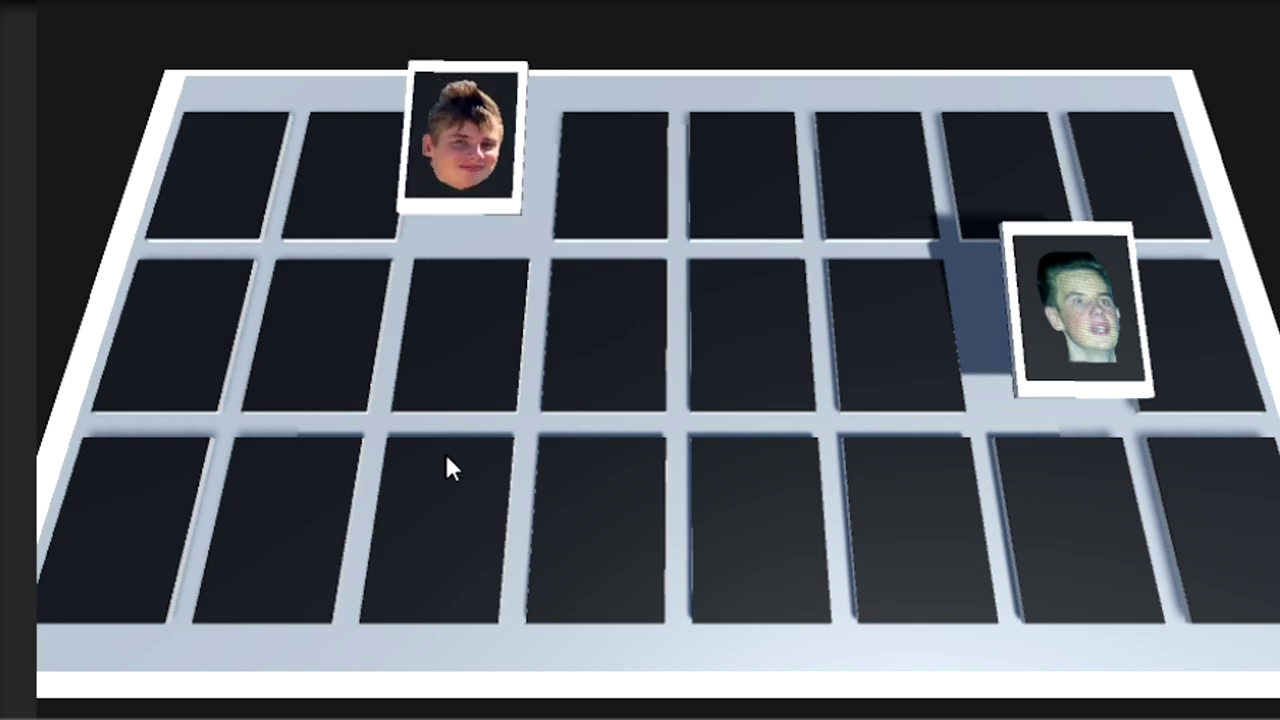
pyautogui.click(470, 515)
pyautogui.click(758, 545)
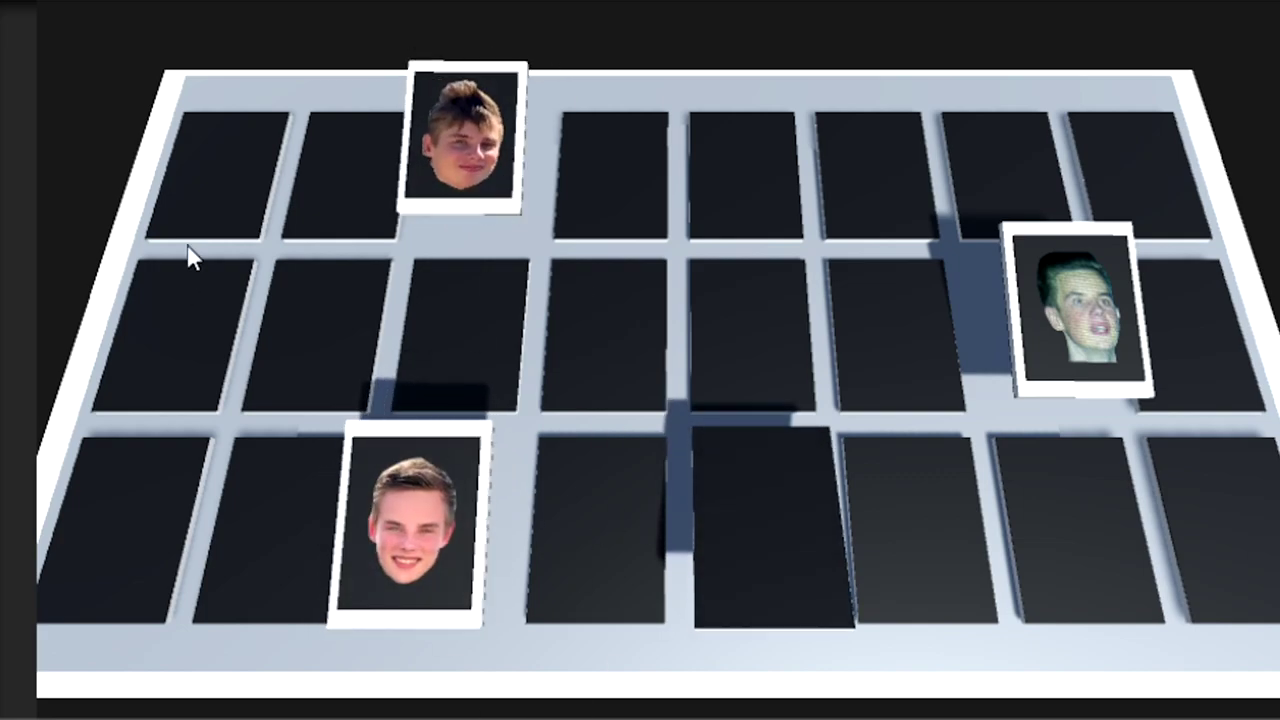
pyautogui.click(186, 235)
pyautogui.click(174, 320)
pyautogui.click(437, 354)
pyautogui.click(792, 185)
pyautogui.click(760, 330)
pyautogui.click(590, 520)
pyautogui.click(270, 520)
pyautogui.click(592, 194)
pyautogui.click(600, 320)
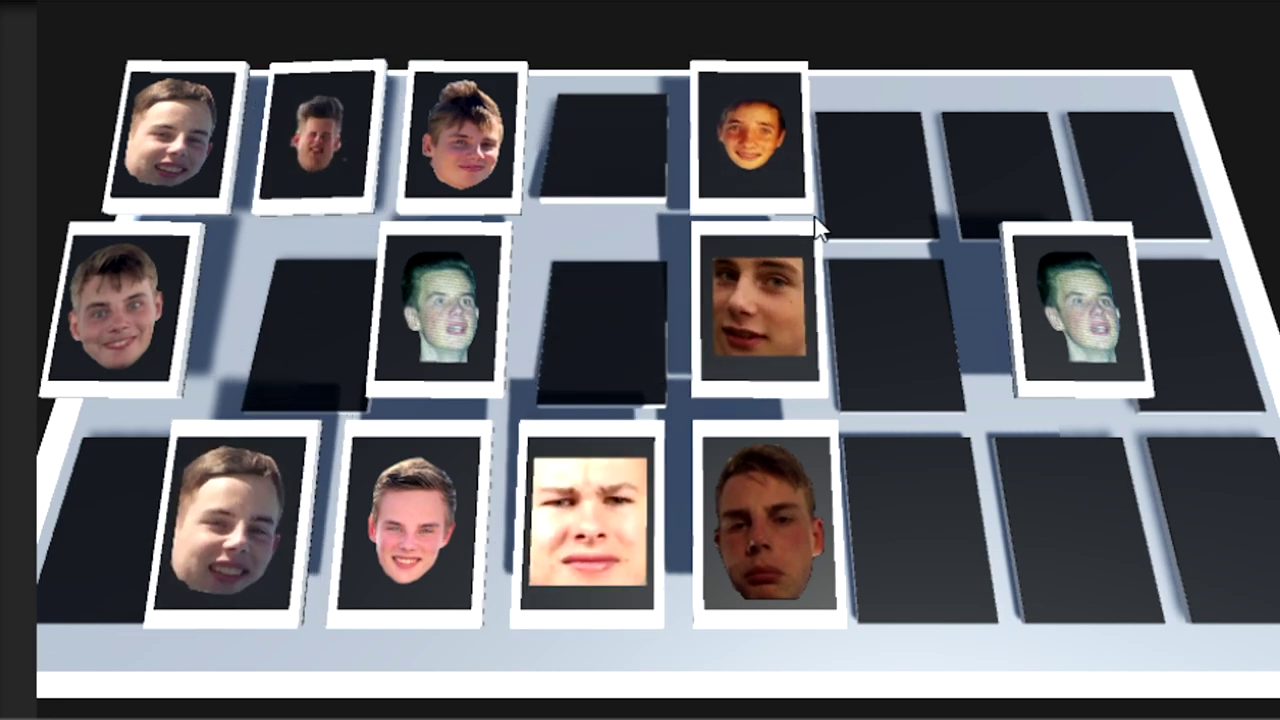
pyautogui.click(870, 185)
pyautogui.click(863, 345)
pyautogui.click(1175, 390)
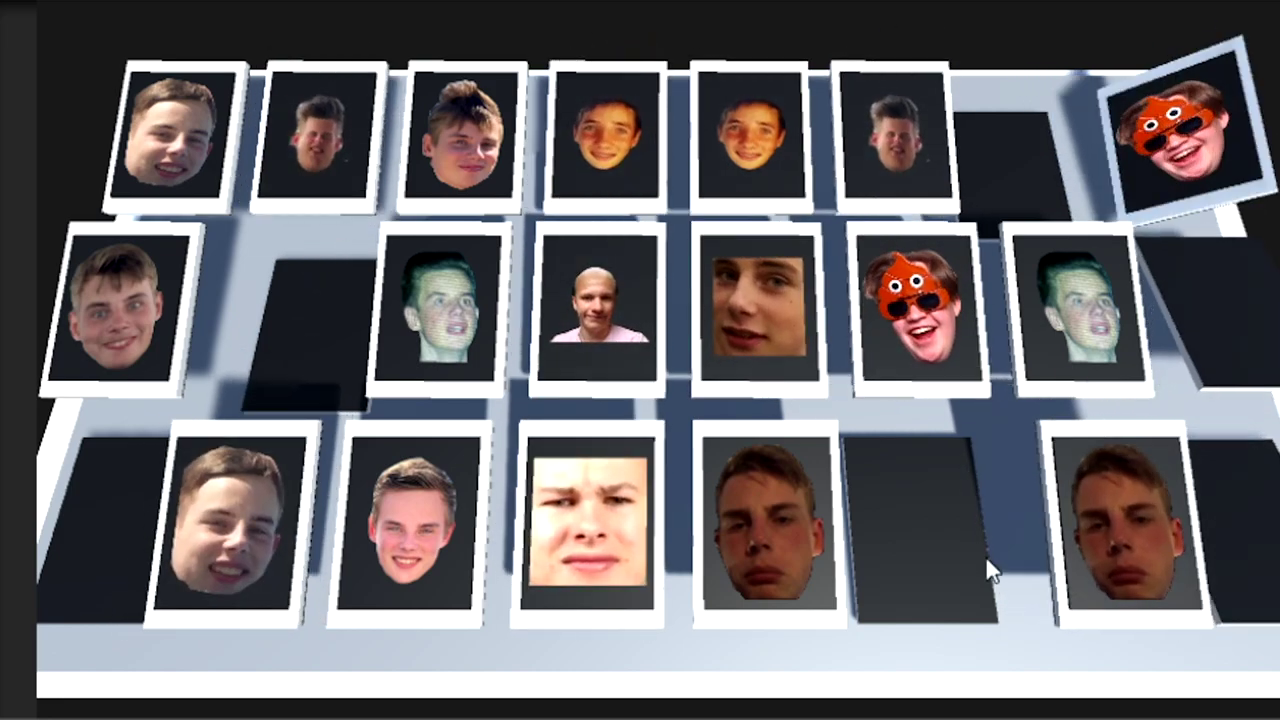
pyautogui.click(988, 566)
pyautogui.click(982, 116)
pyautogui.click(292, 344)
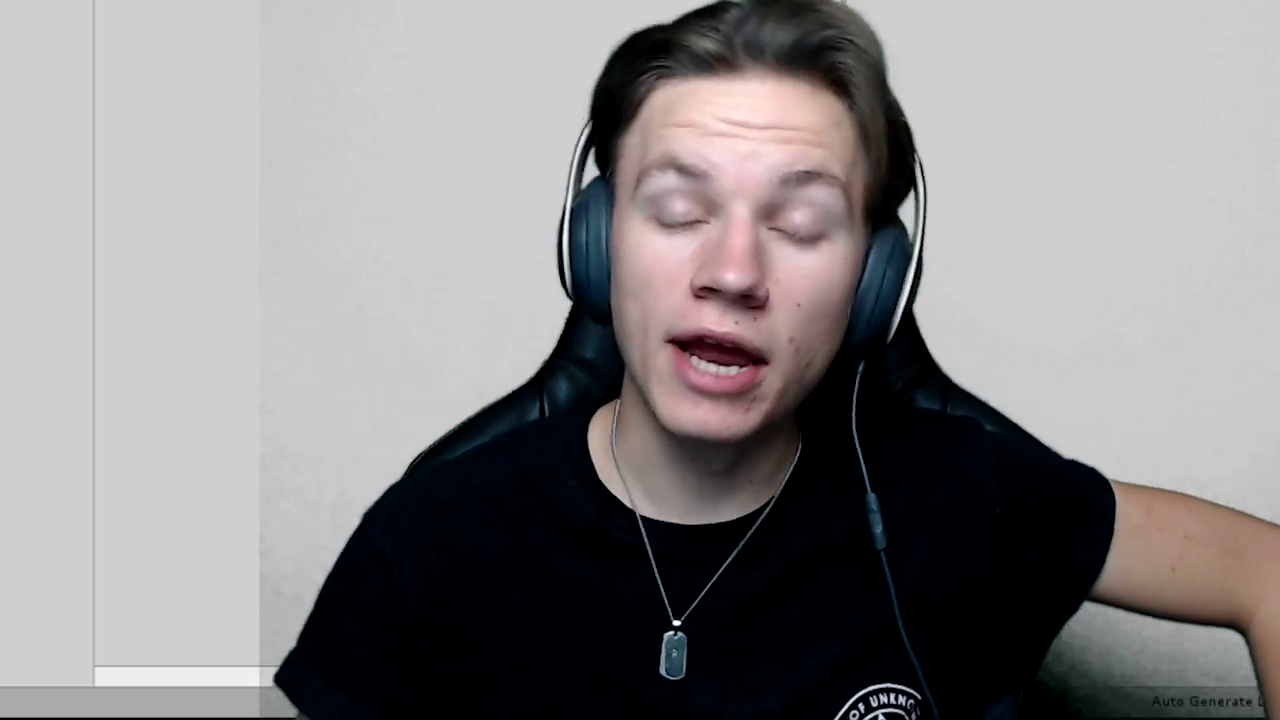
pyautogui.click(629, 32)
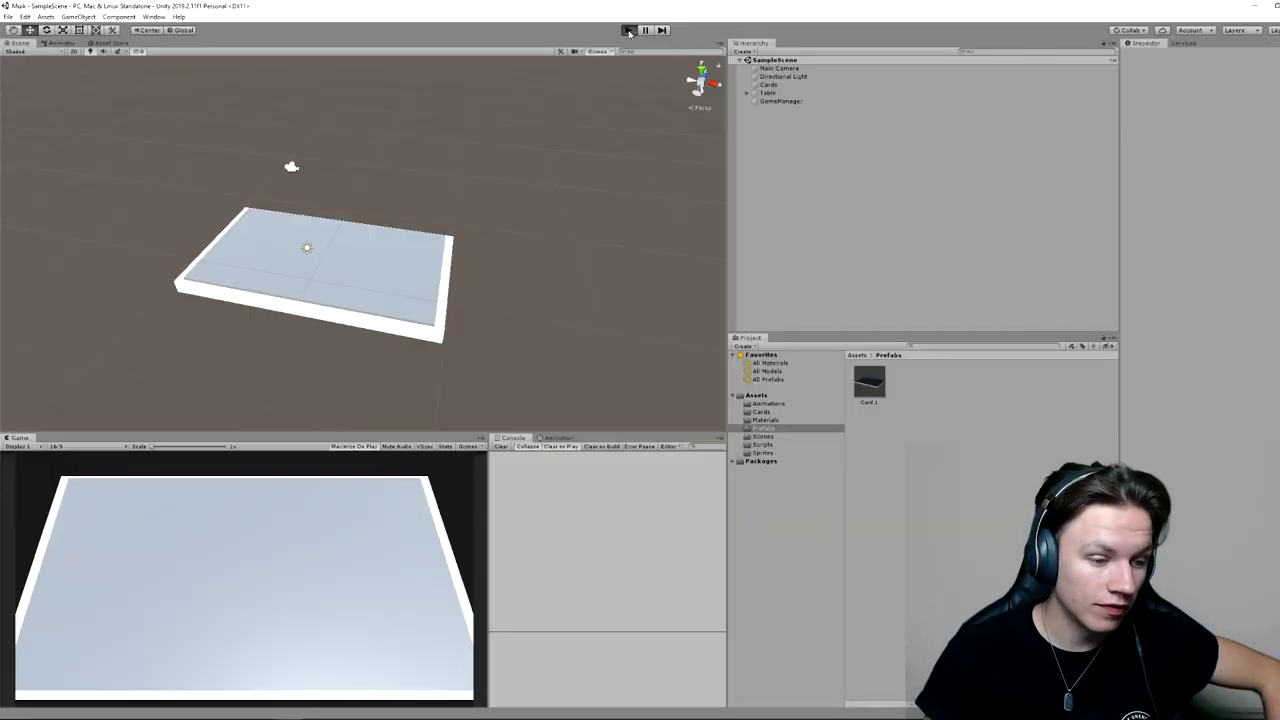
# Start the game and turn over three cards to retest the flip-back.
pyautogui.click(629, 32)
pyautogui.click(491, 194)
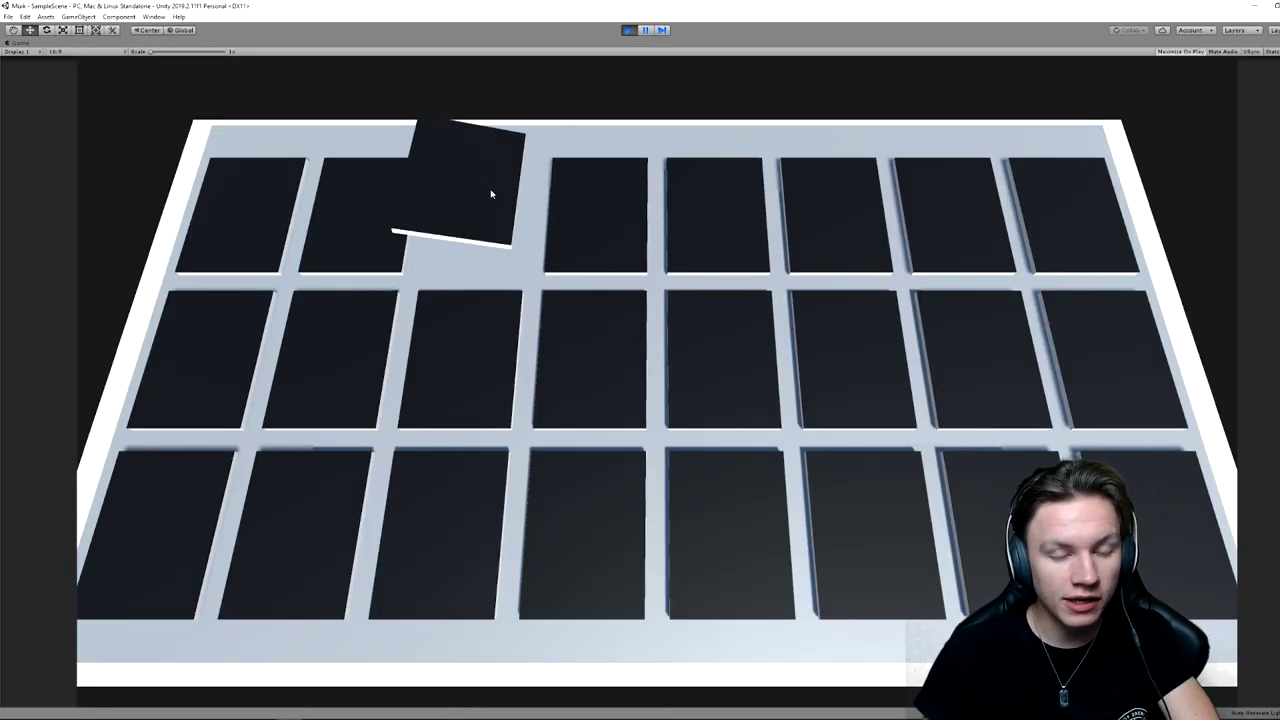
pyautogui.click(816, 338)
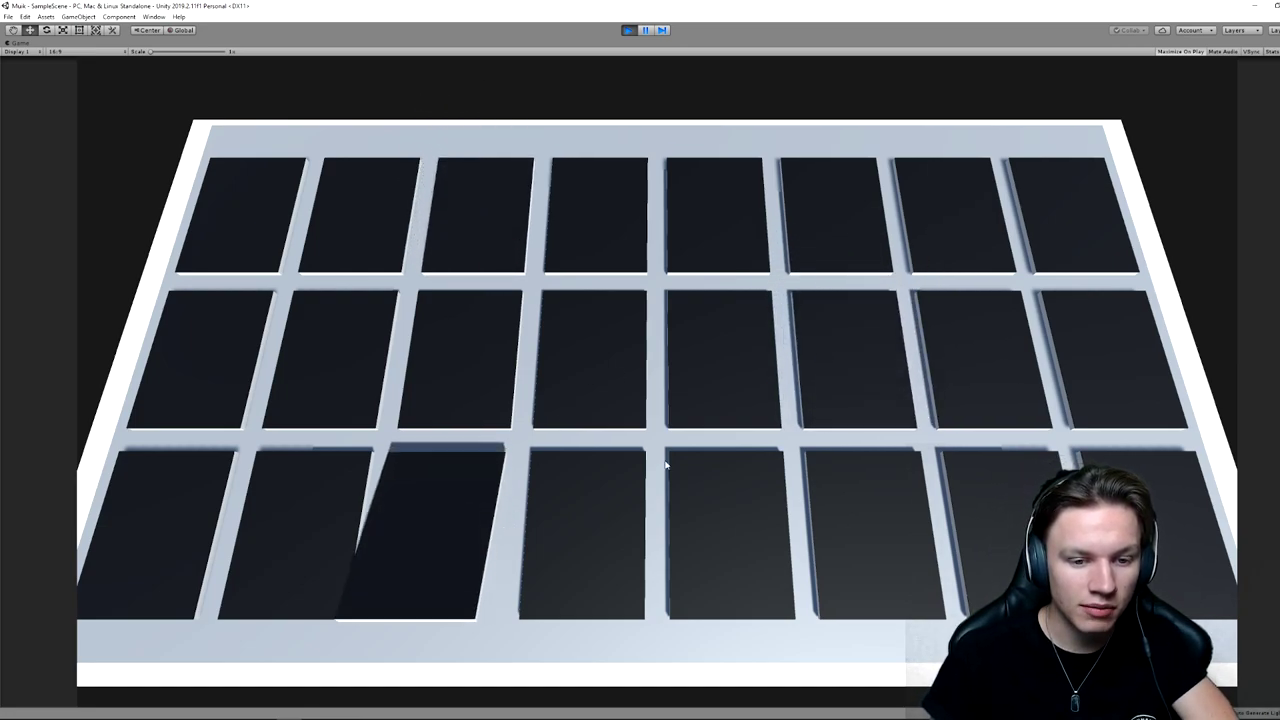
pyautogui.click(833, 222)
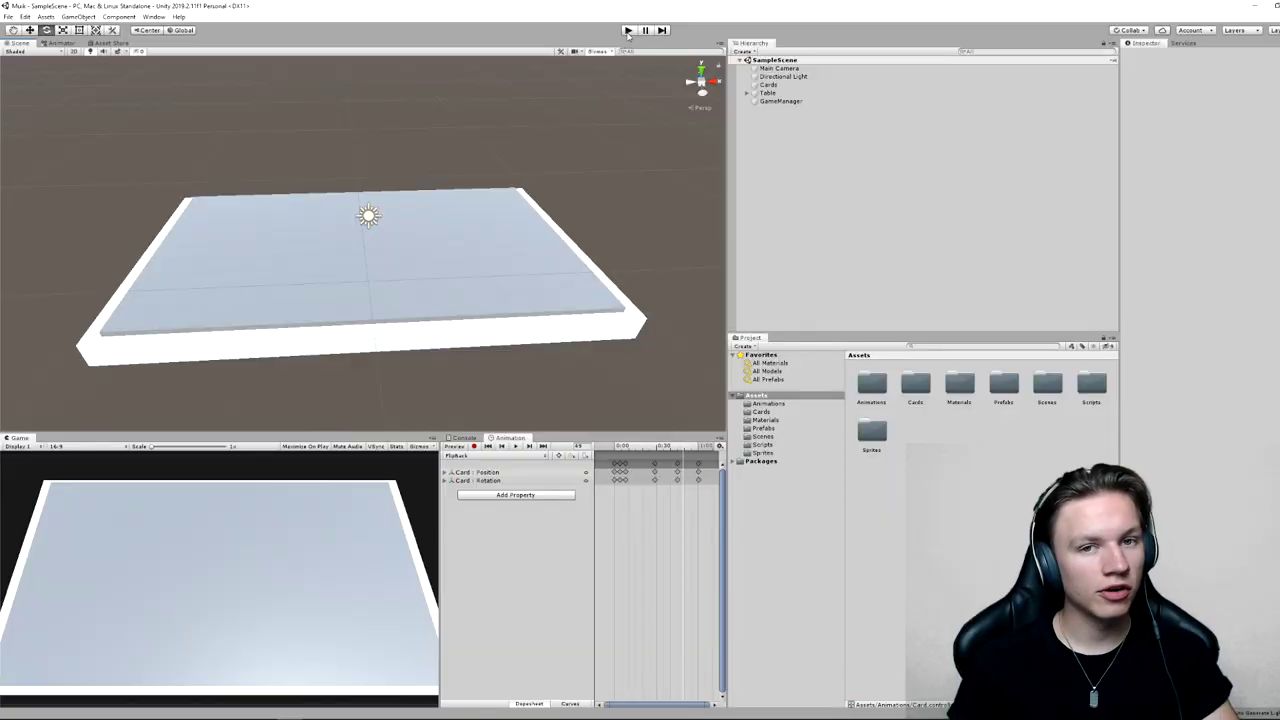
# Play-test by flipping a second-row card, stop the game, then click a bottom-row card.
pyautogui.click(627, 31)
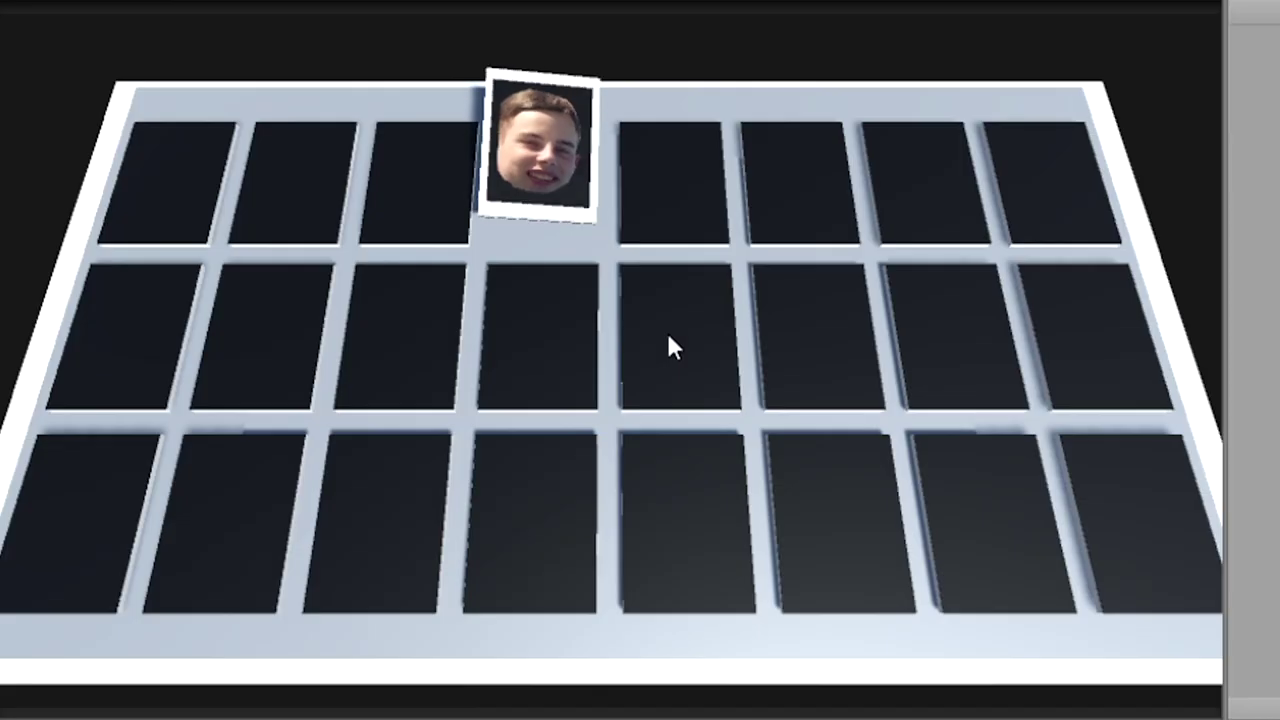
pyautogui.click(238, 572)
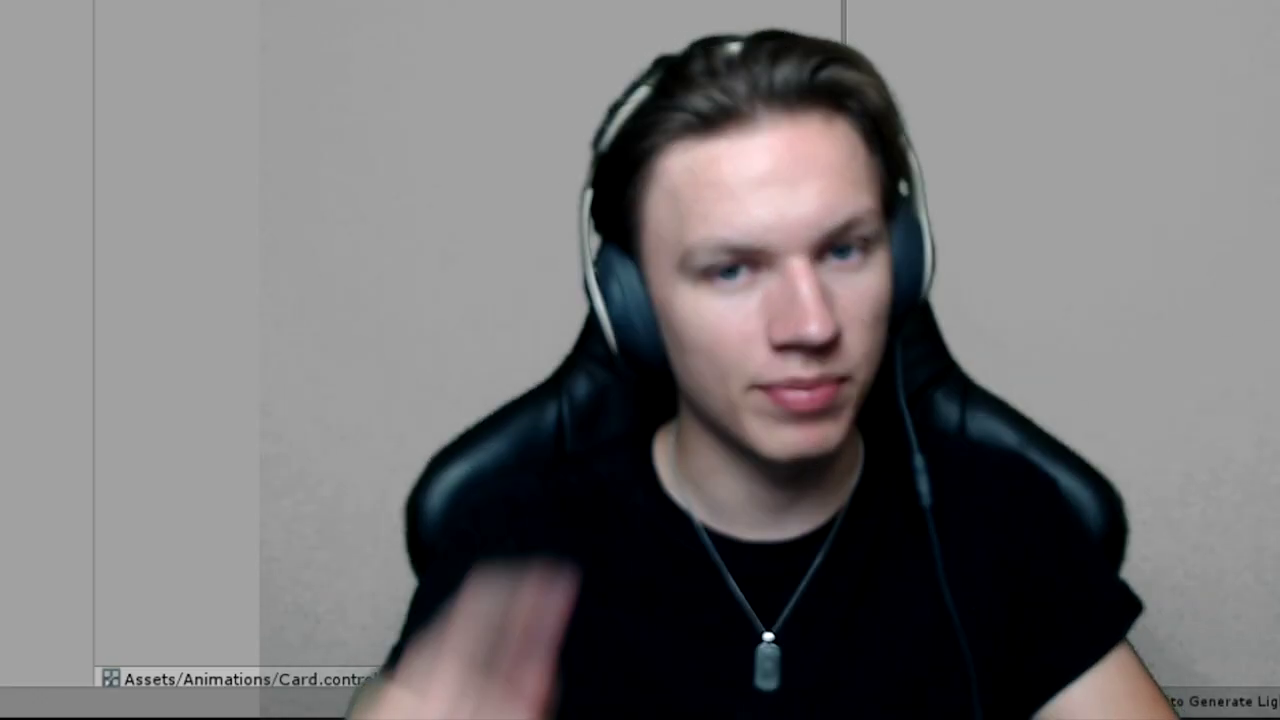
pyautogui.click(628, 30)
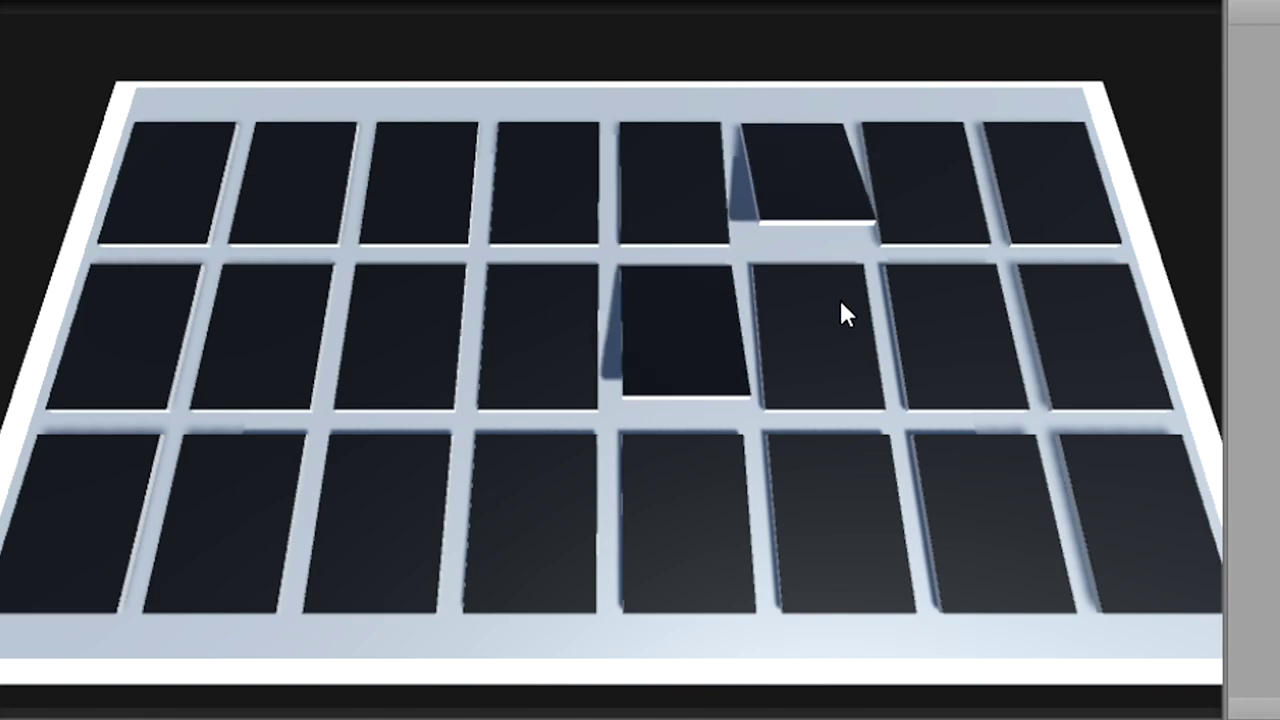
pyautogui.click(378, 555)
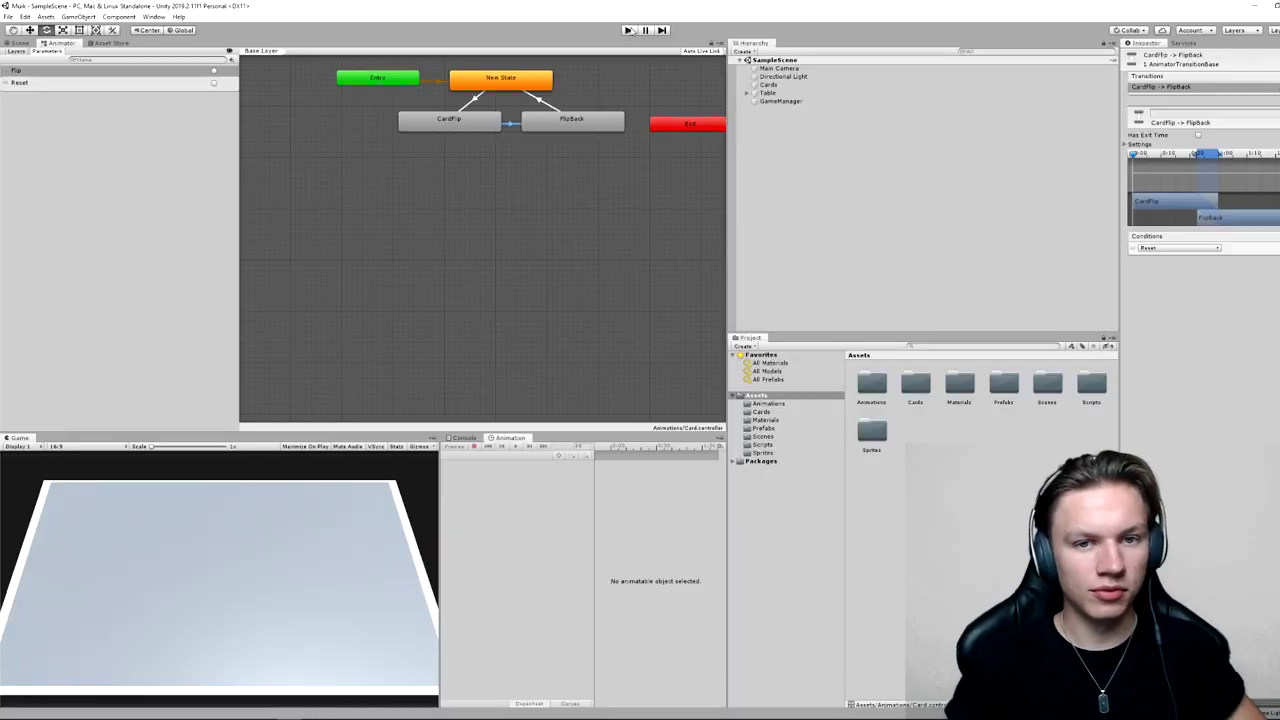
# Start the game and flip four pairs of cards in columns 2, 4 and 5 to test flip-back.
pyautogui.click(629, 30)
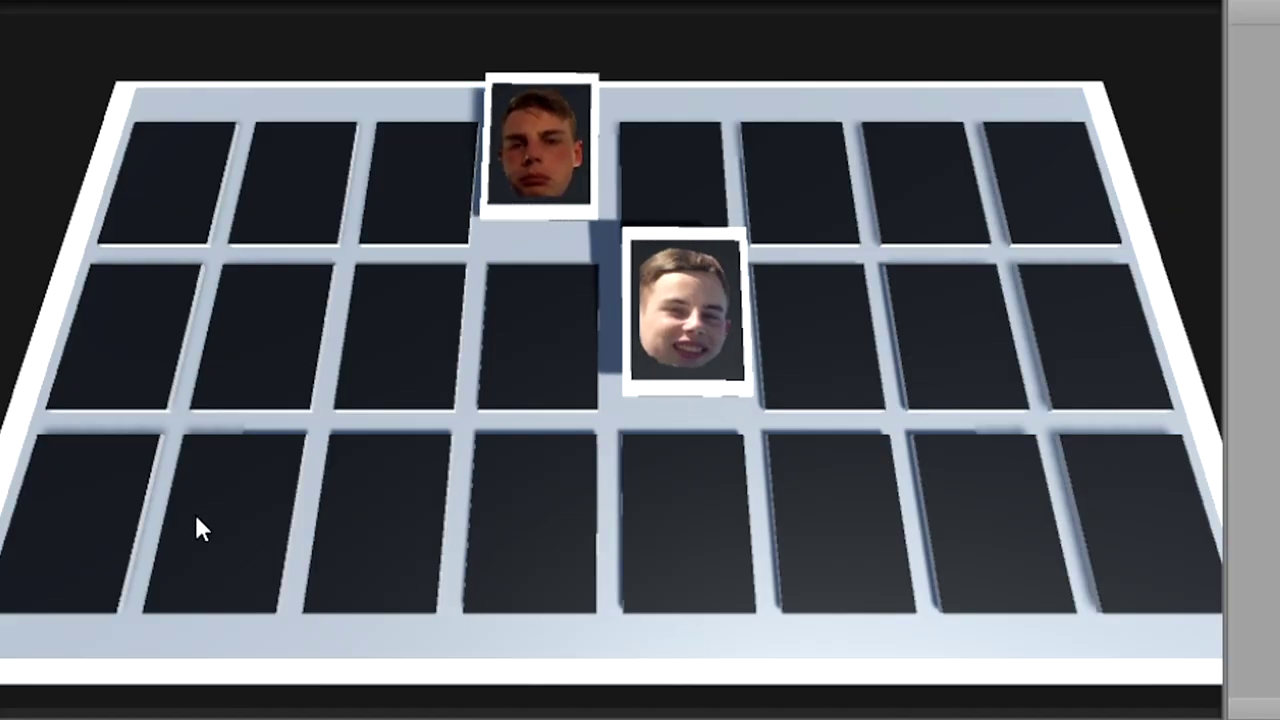
pyautogui.click(514, 415)
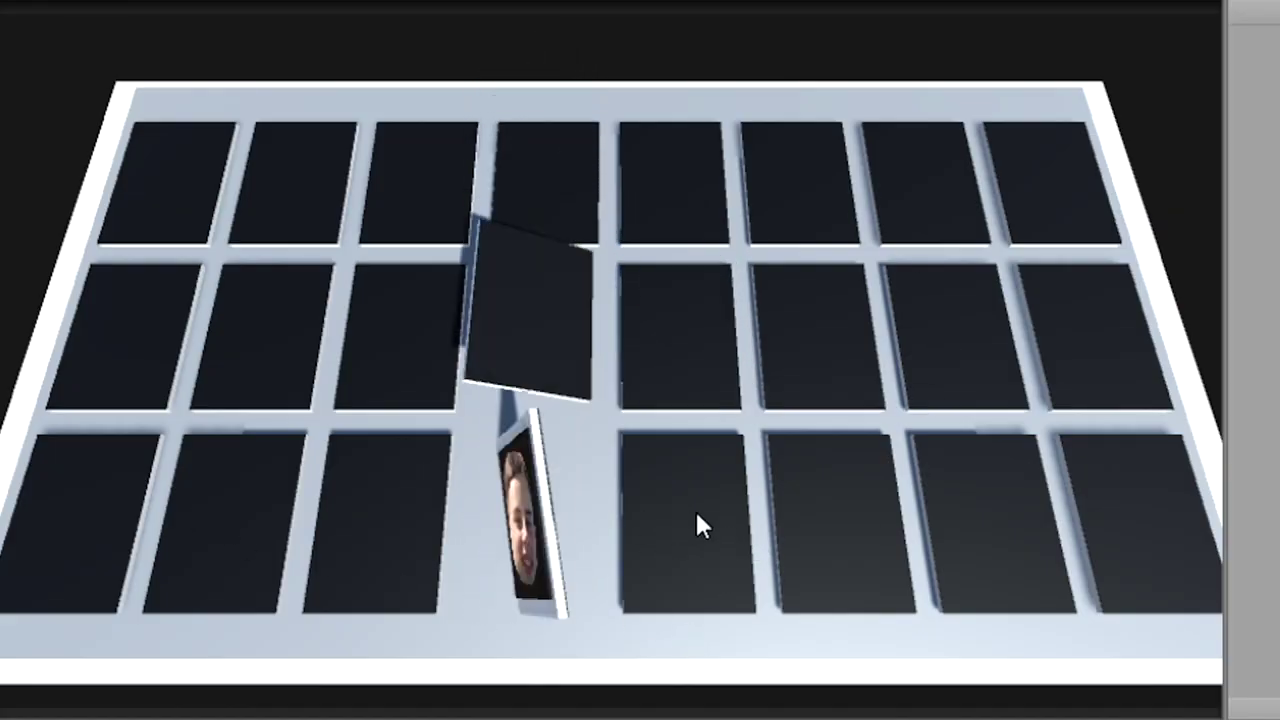
pyautogui.click(693, 510)
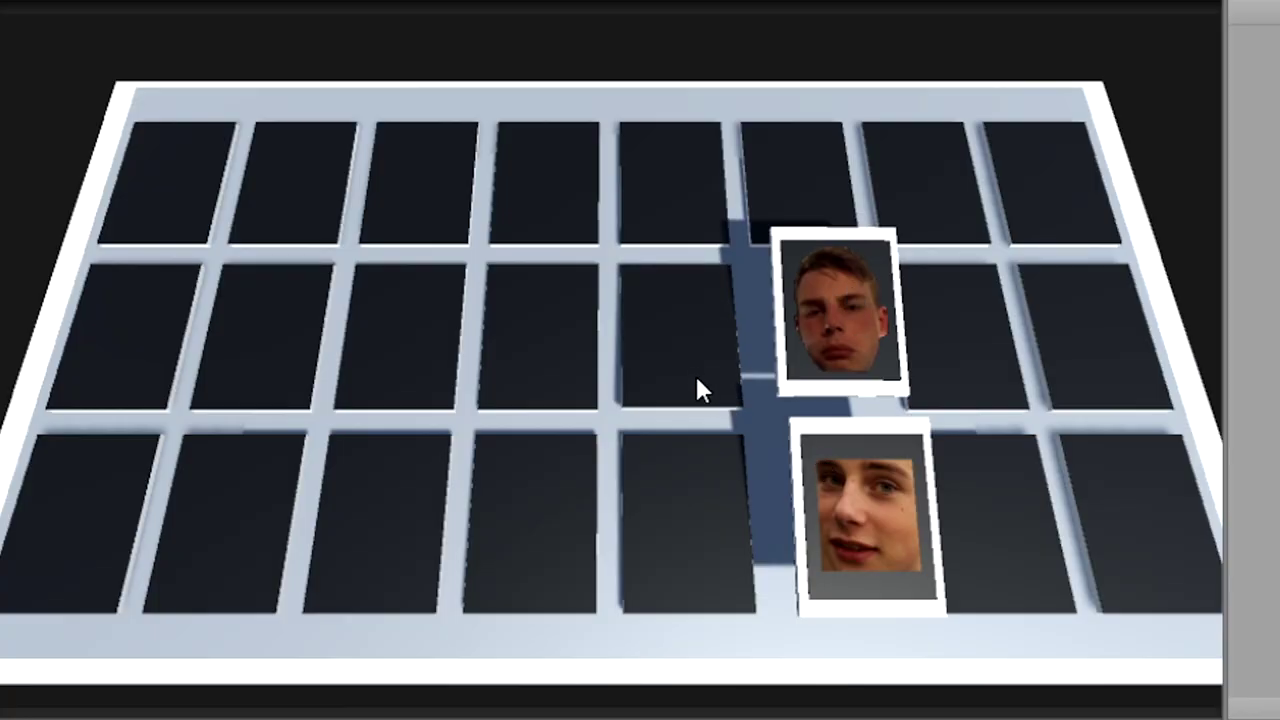
pyautogui.click(698, 390)
pyautogui.click(686, 485)
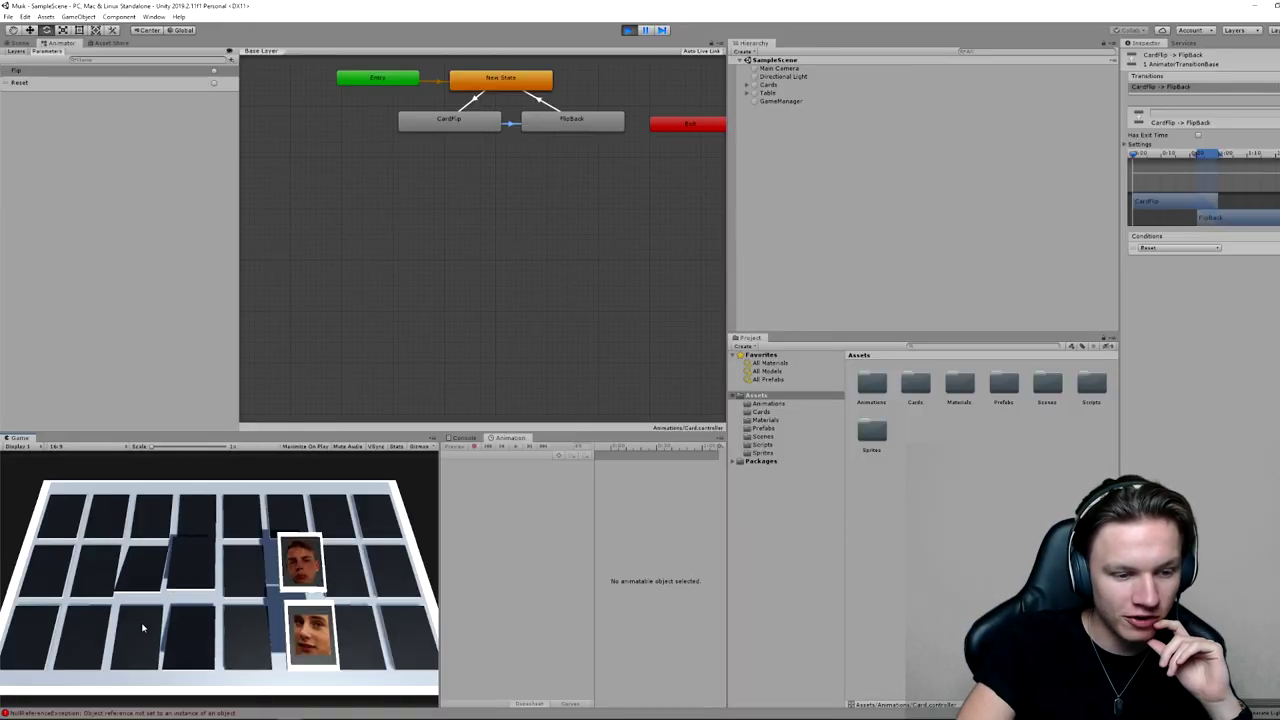
pyautogui.click(142, 628)
pyautogui.click(140, 562)
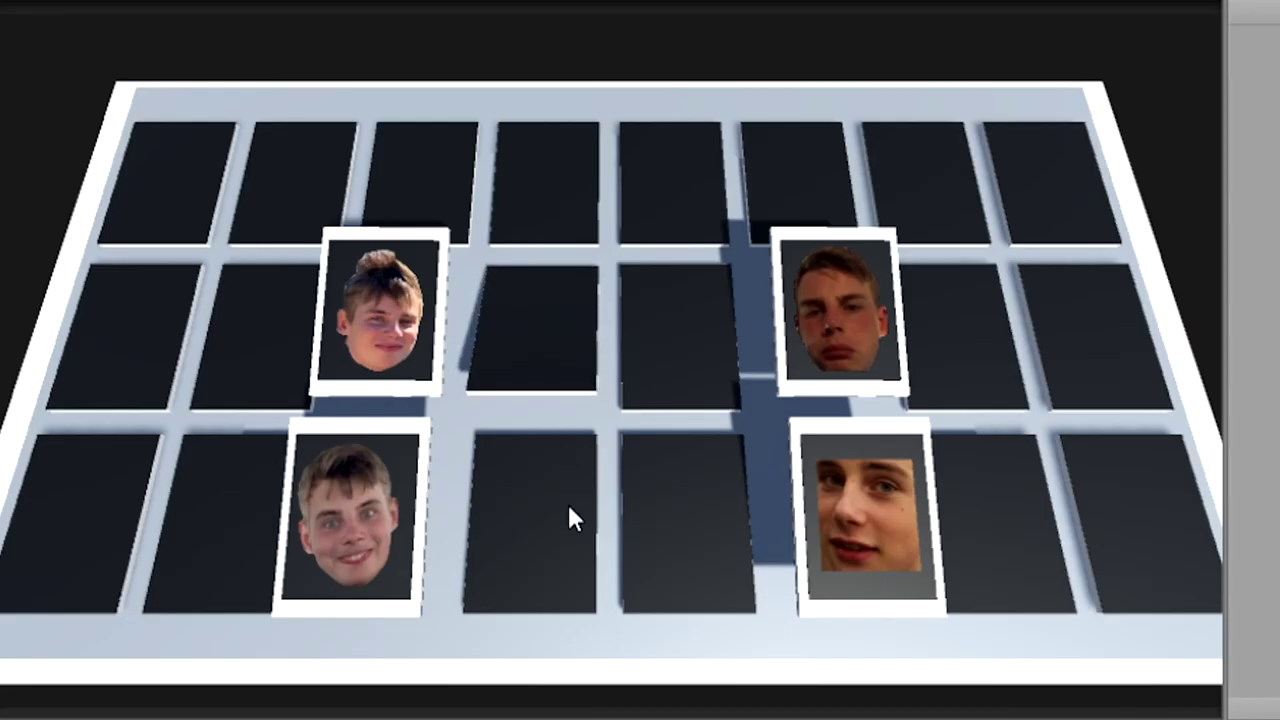
pyautogui.click(567, 510)
pyautogui.click(533, 315)
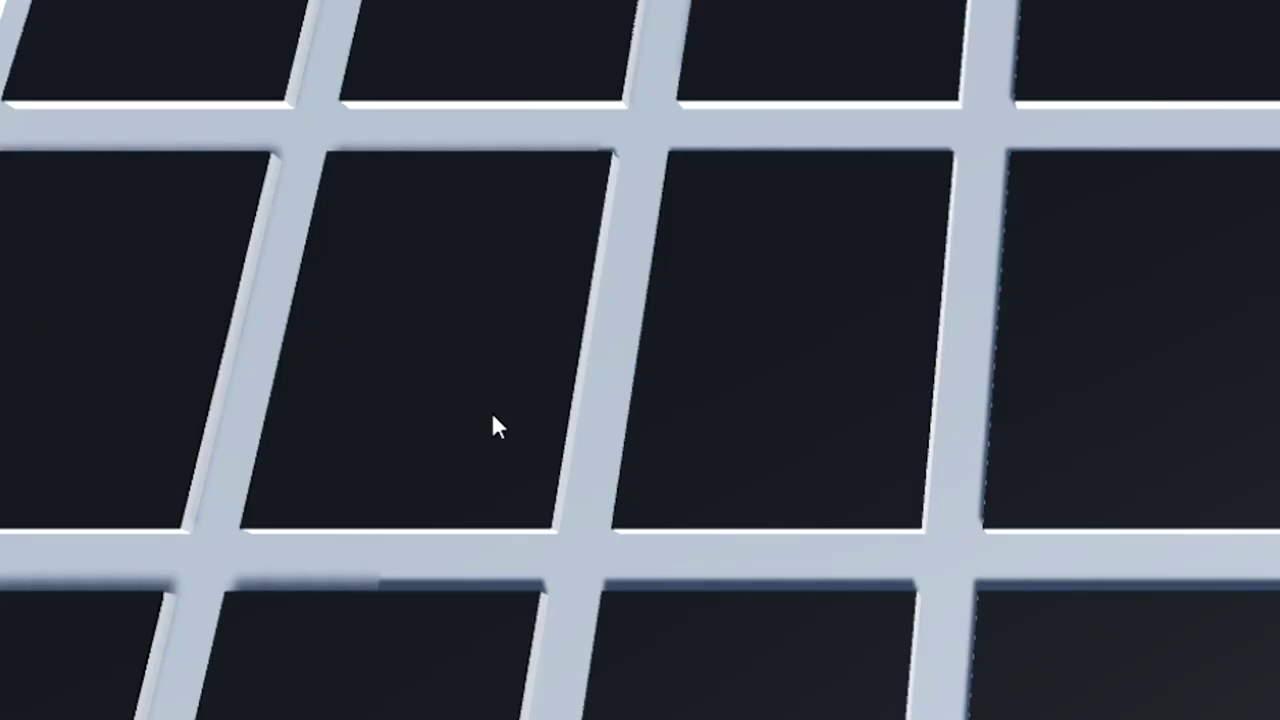
# Try three pairs of face-down cards, with each mismatched pair turning back over.
pyautogui.click(480, 330)
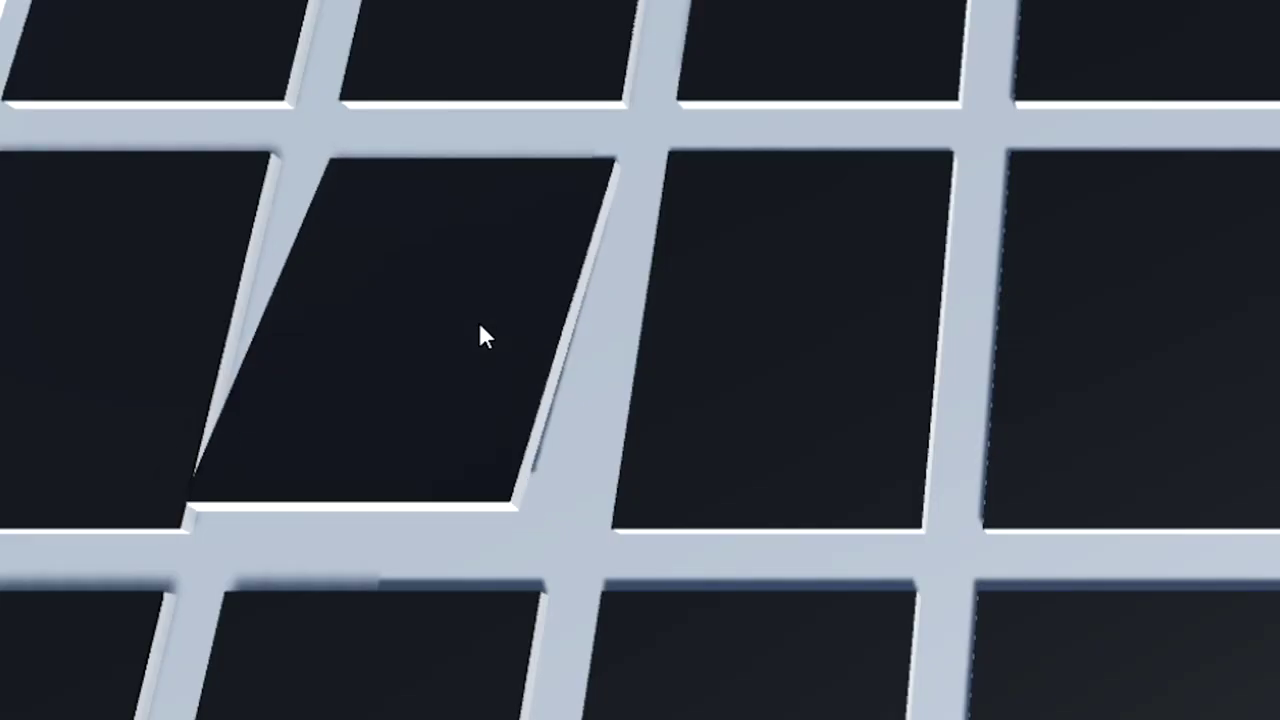
pyautogui.click(704, 357)
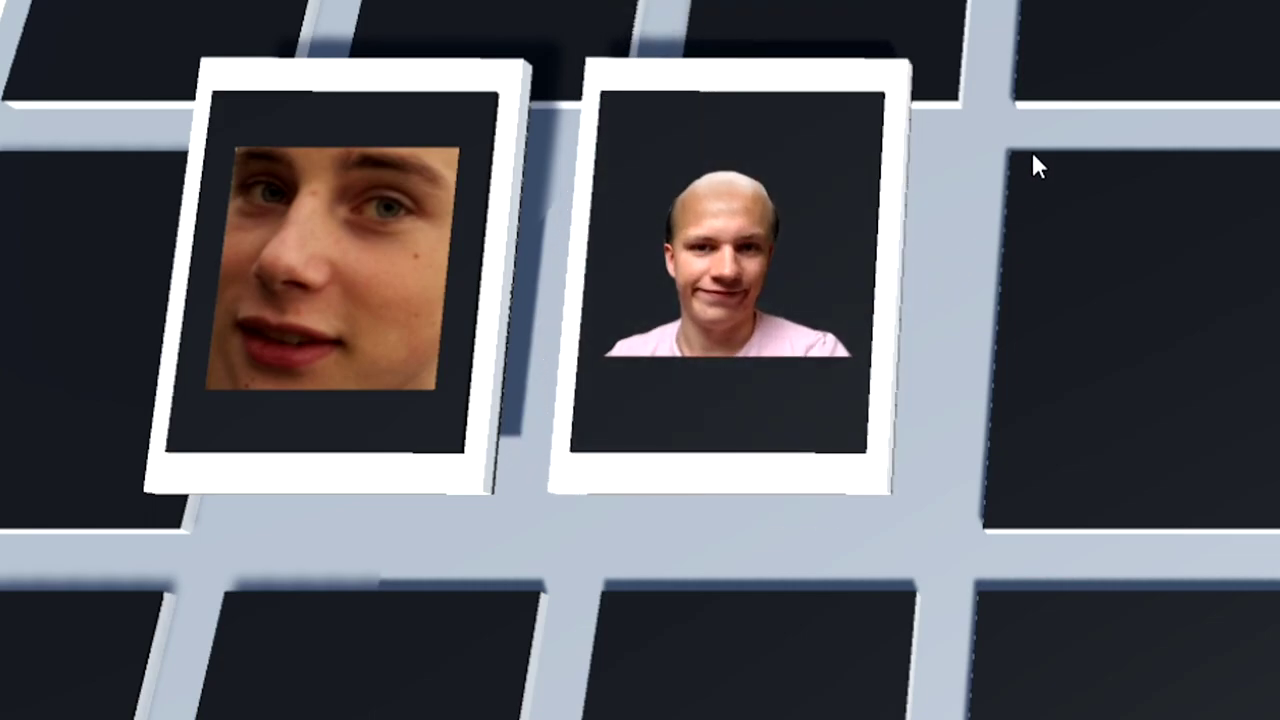
pyautogui.click(615, 150)
pyautogui.click(570, 505)
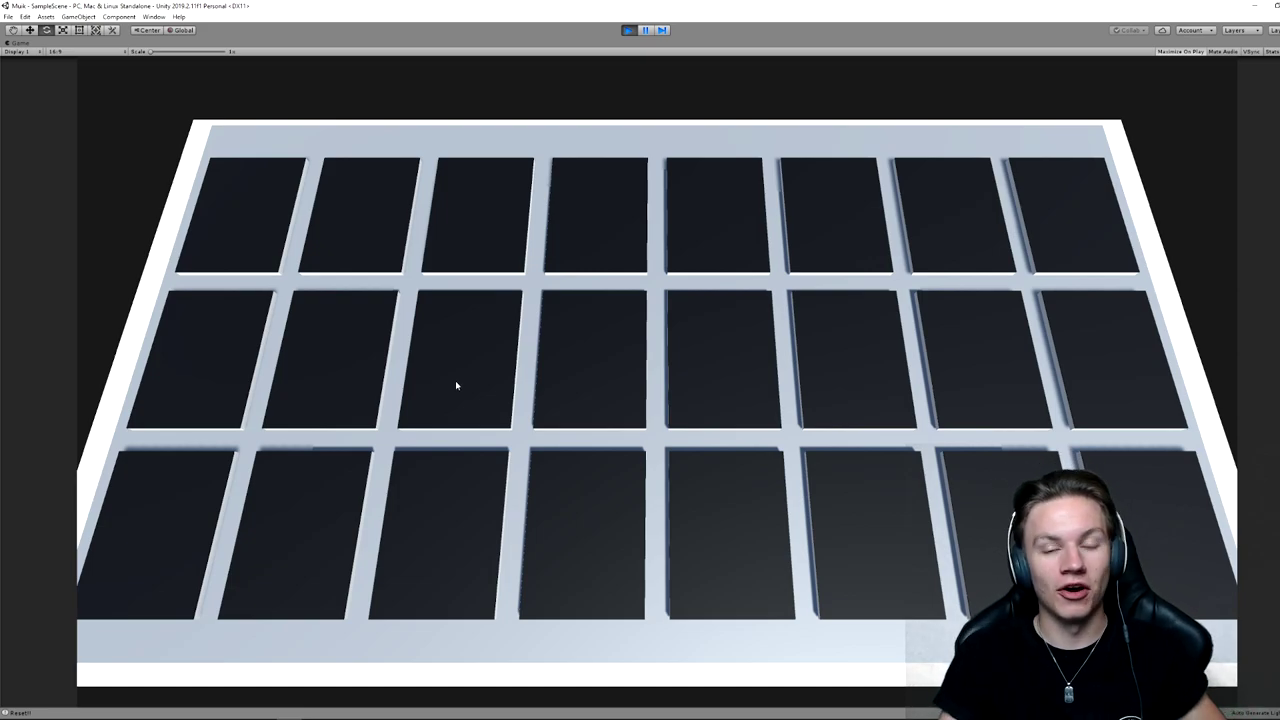
pyautogui.click(456, 385)
pyautogui.click(310, 522)
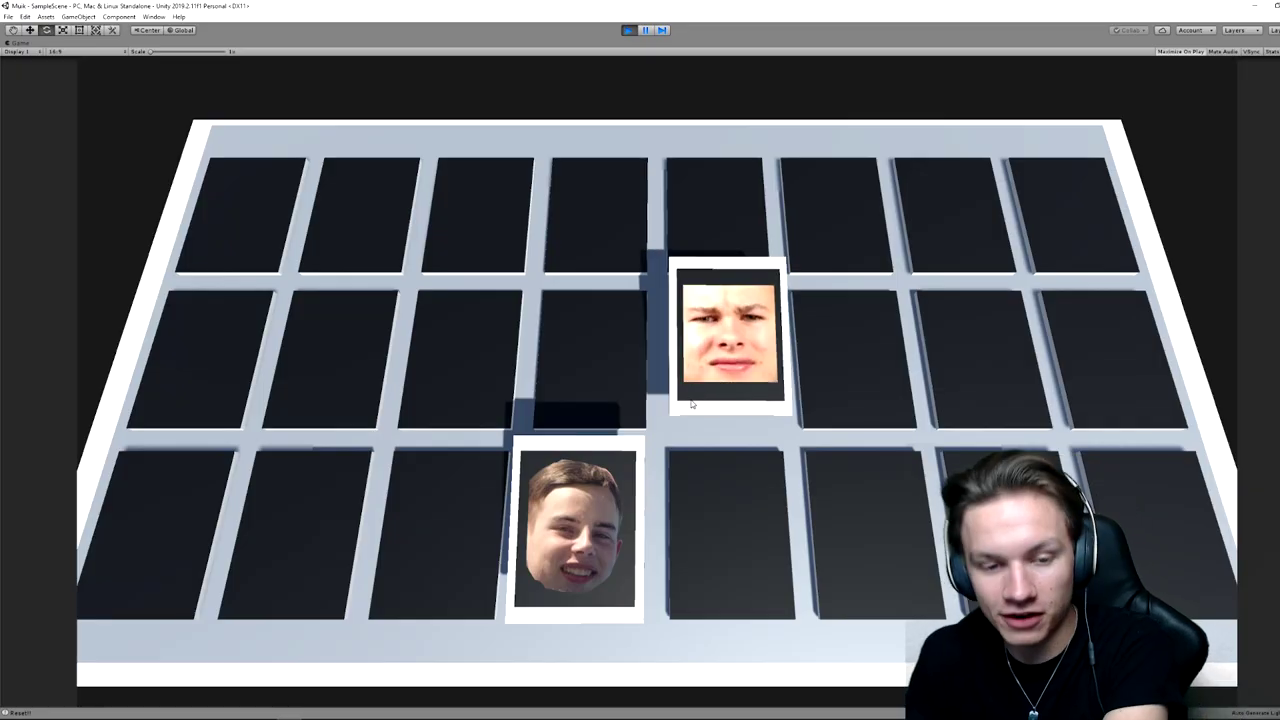
# Flip two more pairs, revealing a matching bottom-row face, then turn over a top-row card.
pyautogui.click(743, 488)
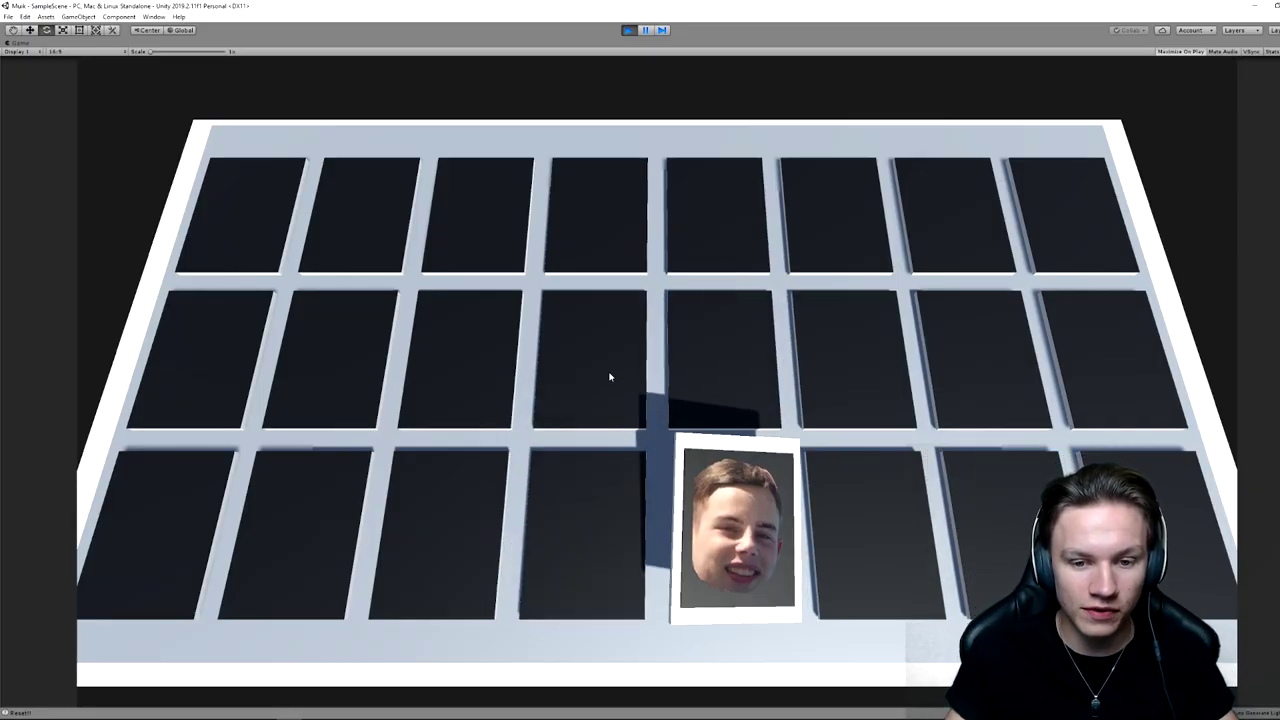
pyautogui.click(609, 377)
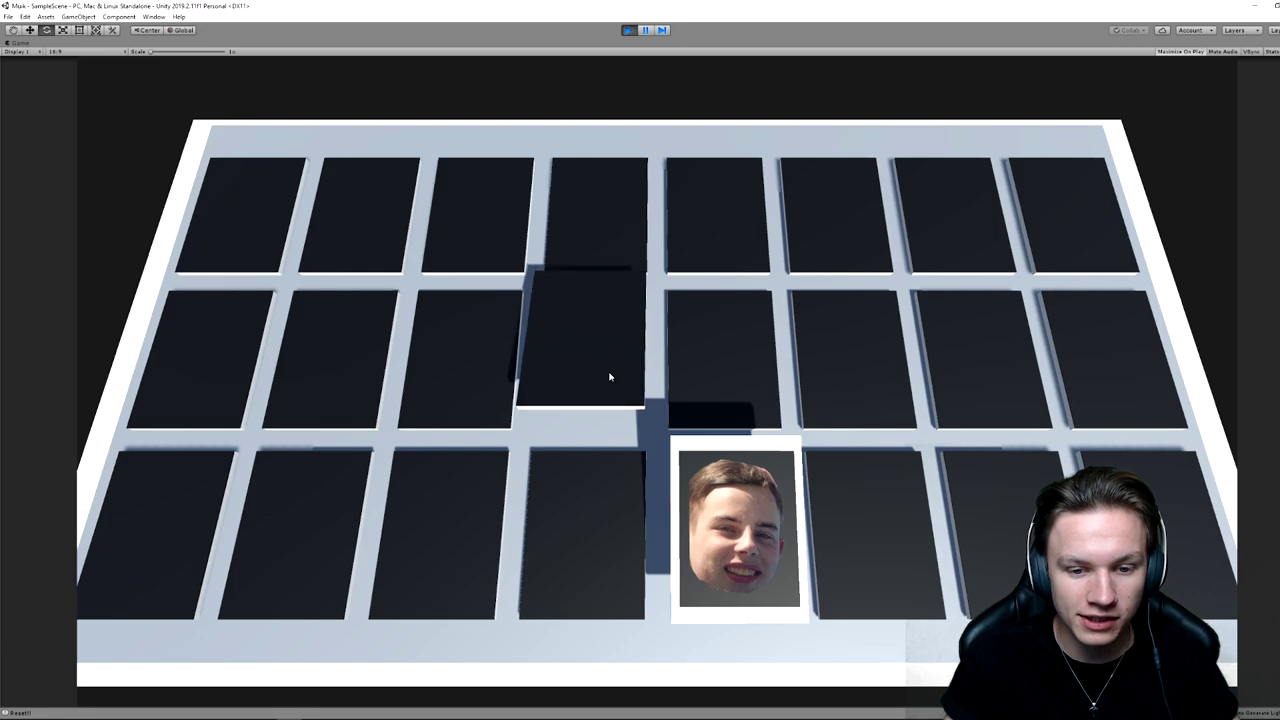
pyautogui.click(608, 528)
pyautogui.click(700, 530)
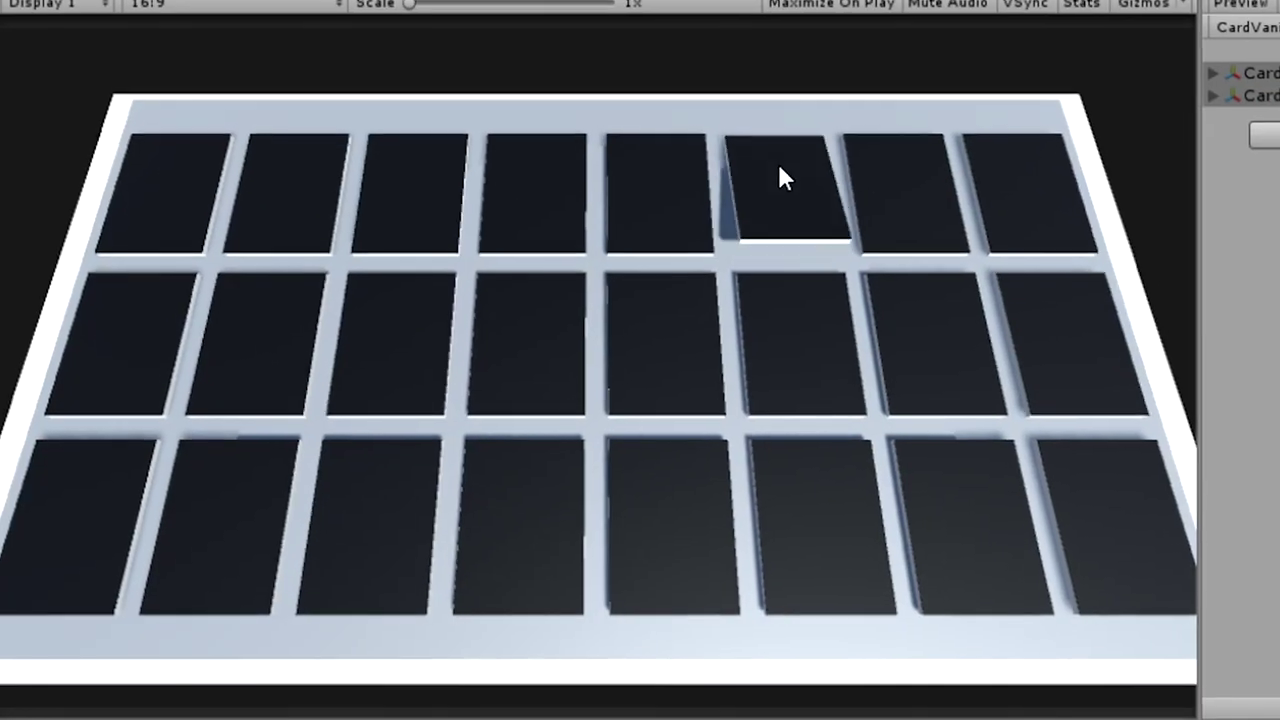
pyautogui.click(777, 172)
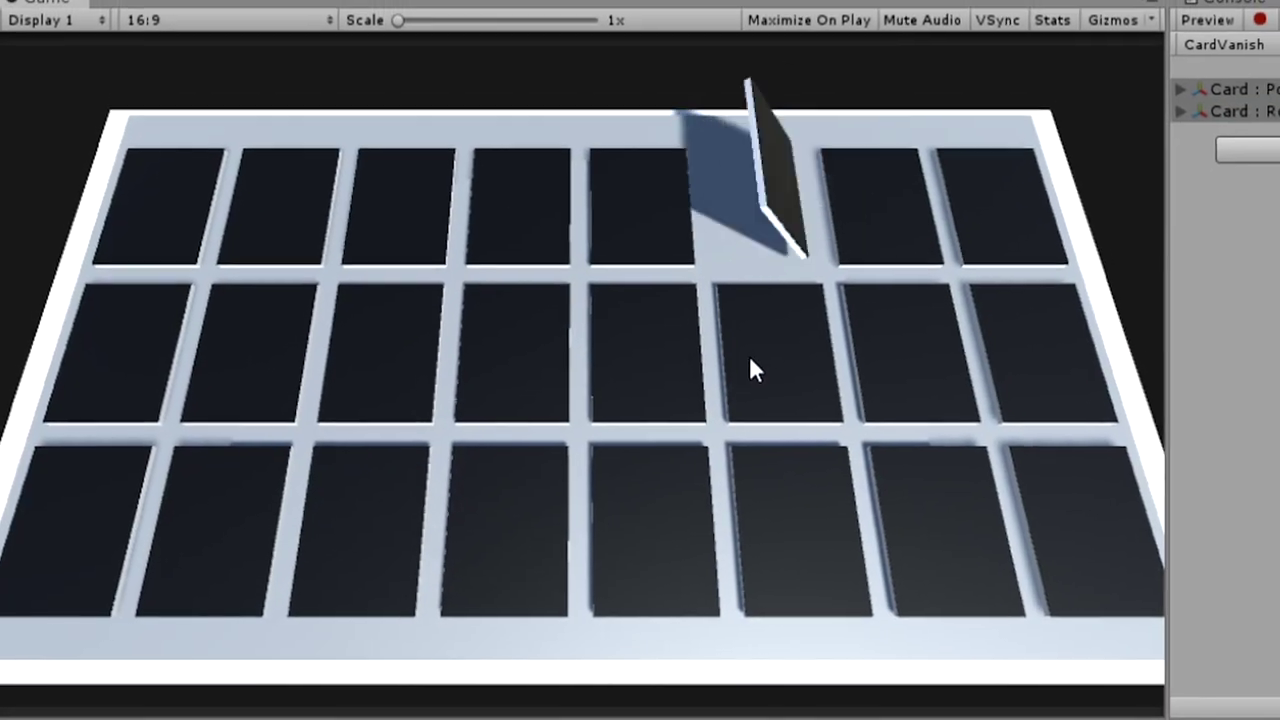
# Flip three more card pairs across the top, second and bottom rows; none match, so all turn back face-down.
pyautogui.click(751, 365)
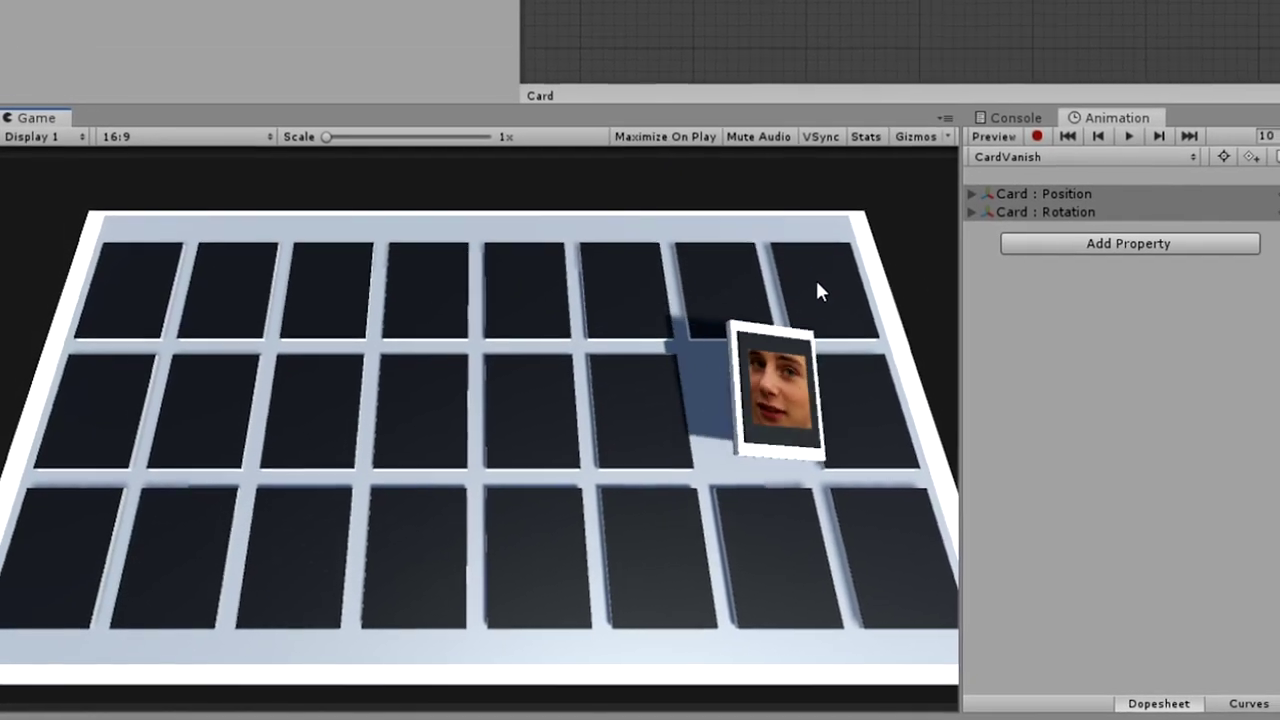
pyautogui.click(816, 277)
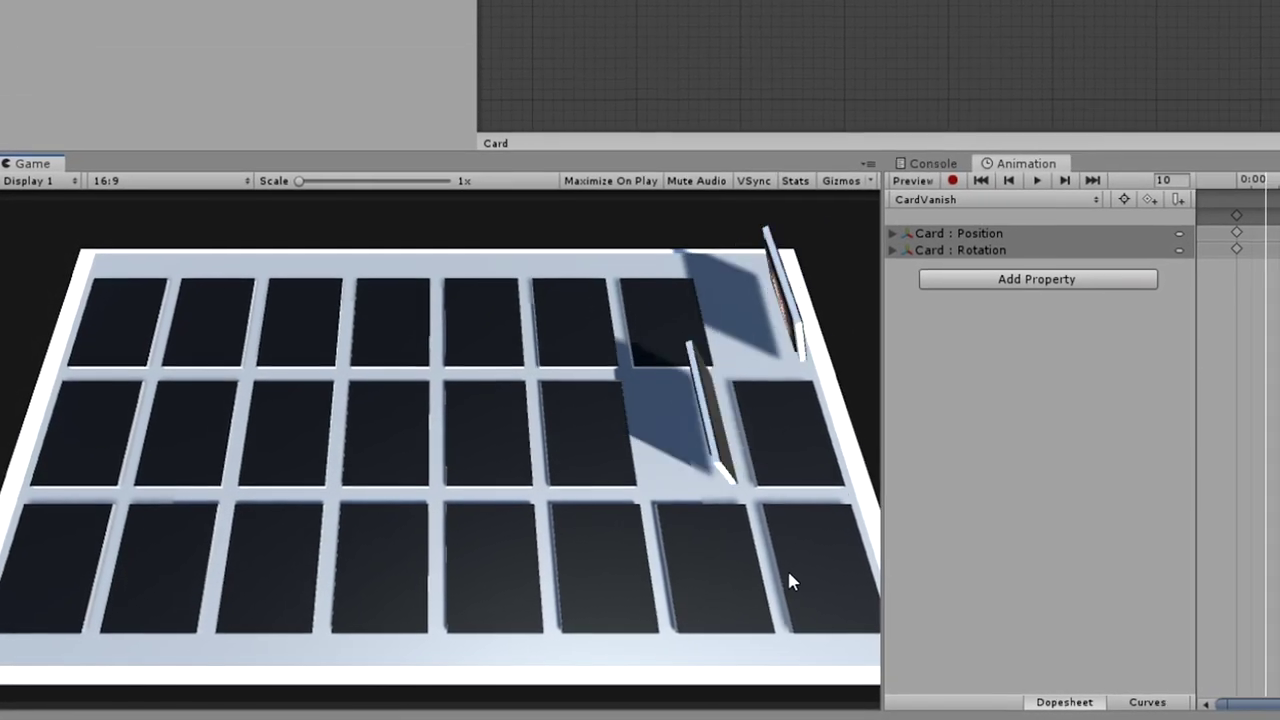
pyautogui.click(770, 586)
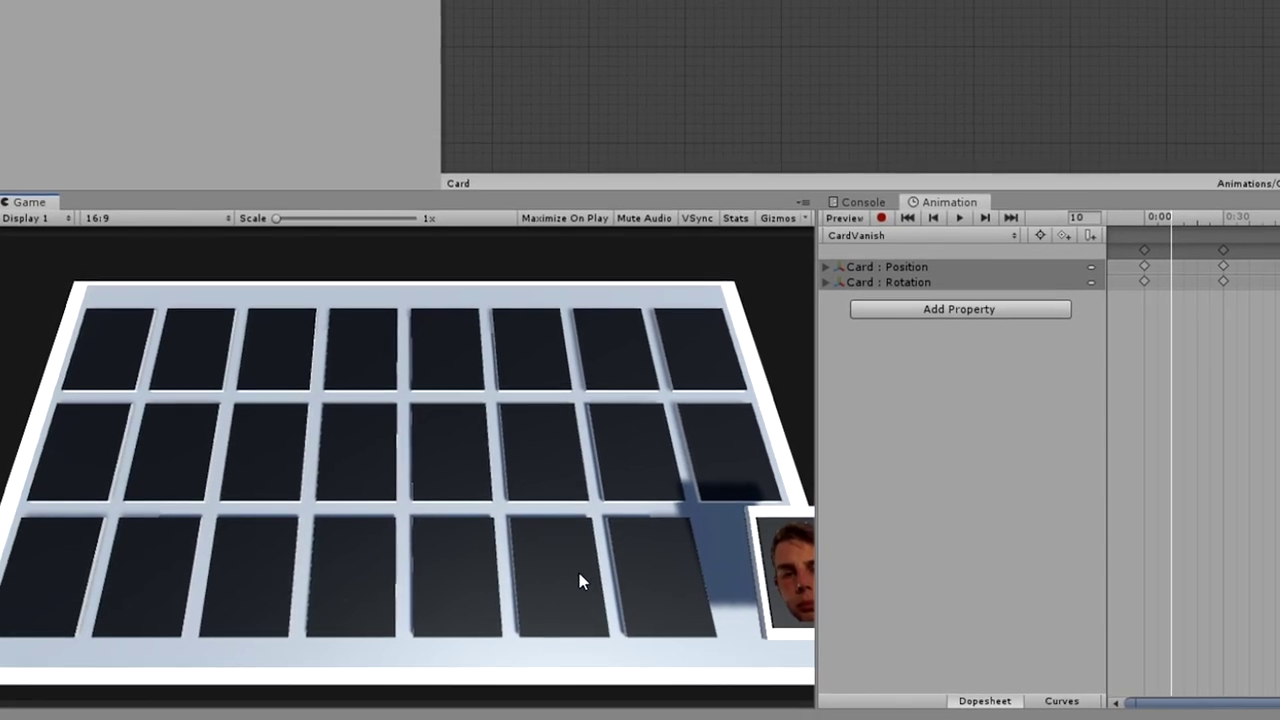
pyautogui.click(585, 580)
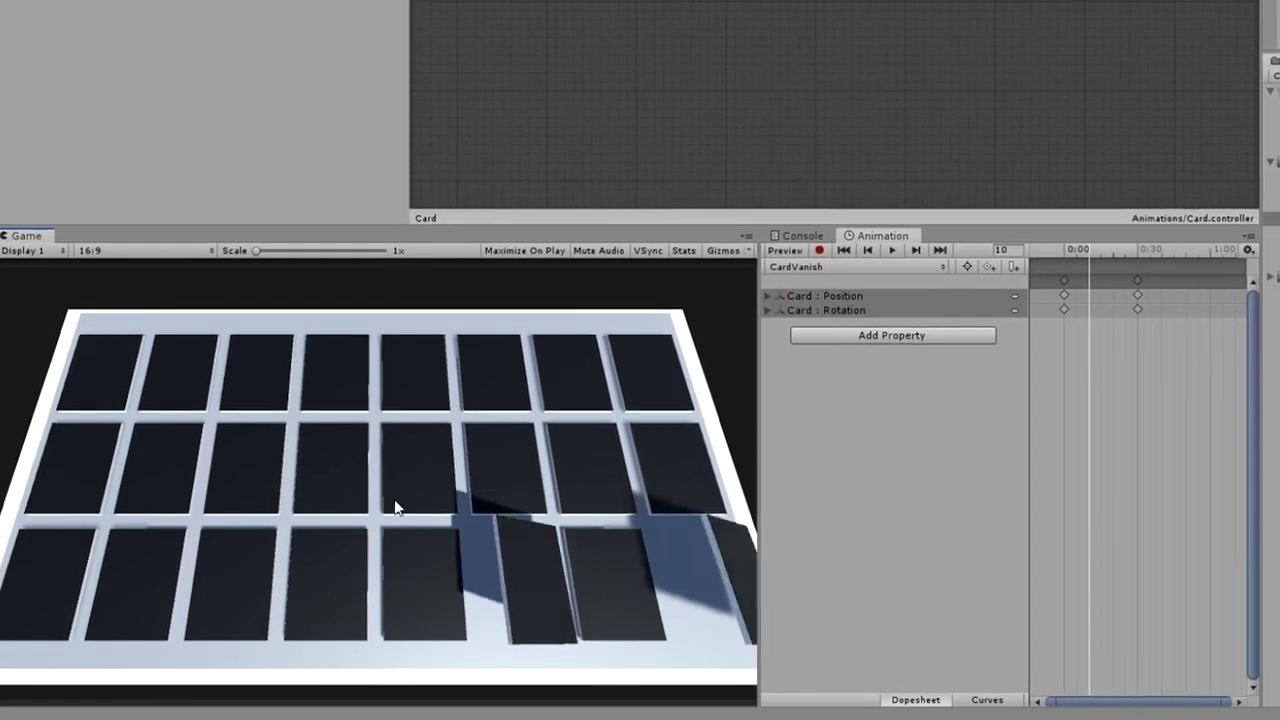
pyautogui.click(314, 490)
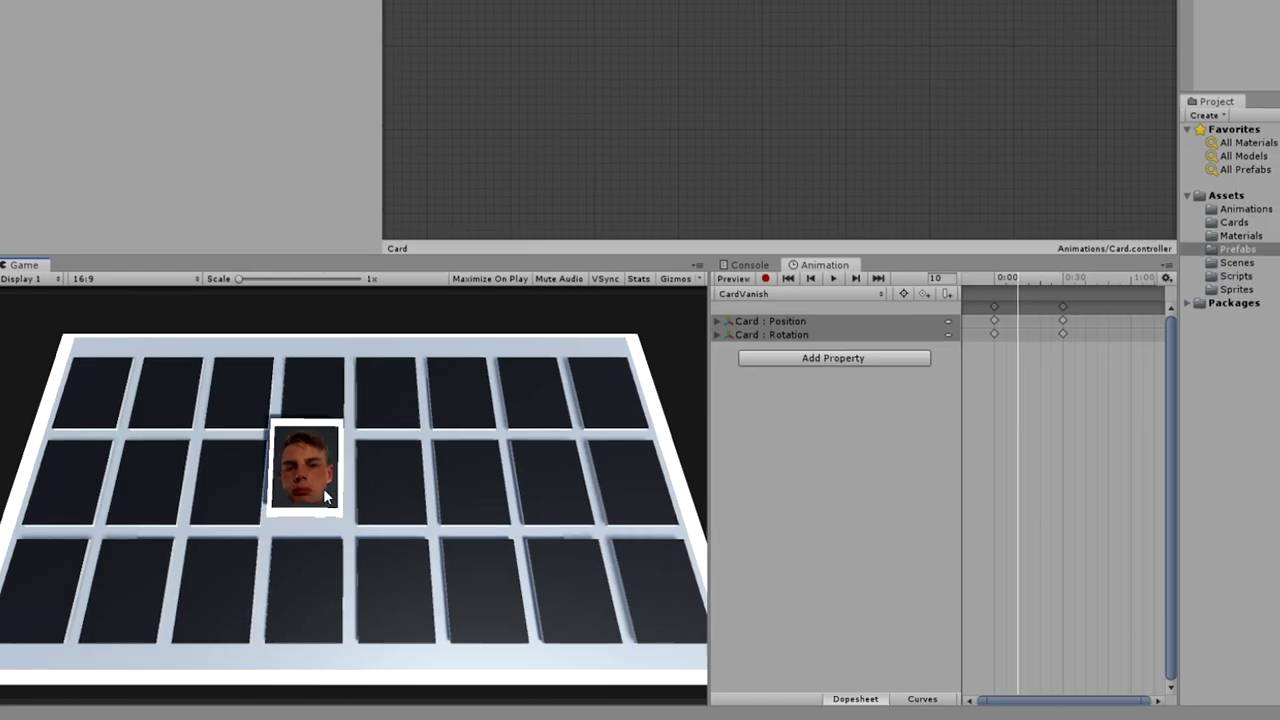
pyautogui.click(640, 572)
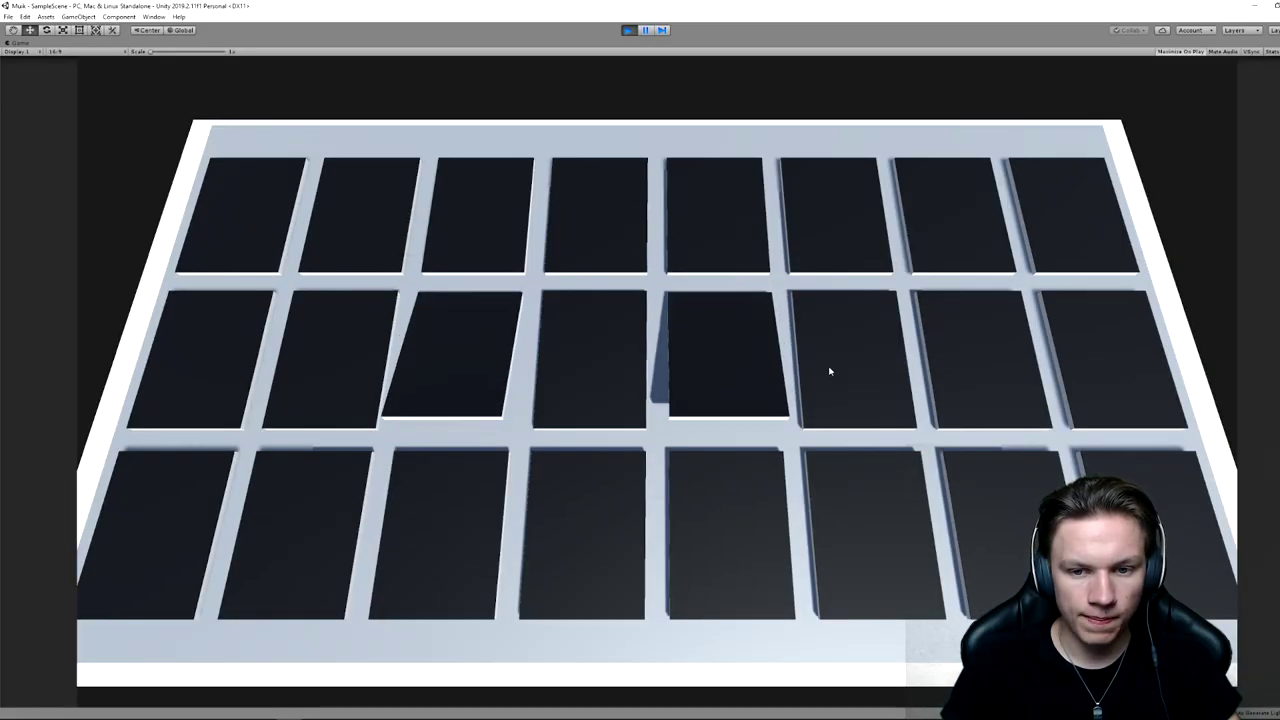
# Match the row 2 column 6 card with row 2 column 4, then try cards in rows 2–3, columns 5–6.
pyautogui.click(828, 370)
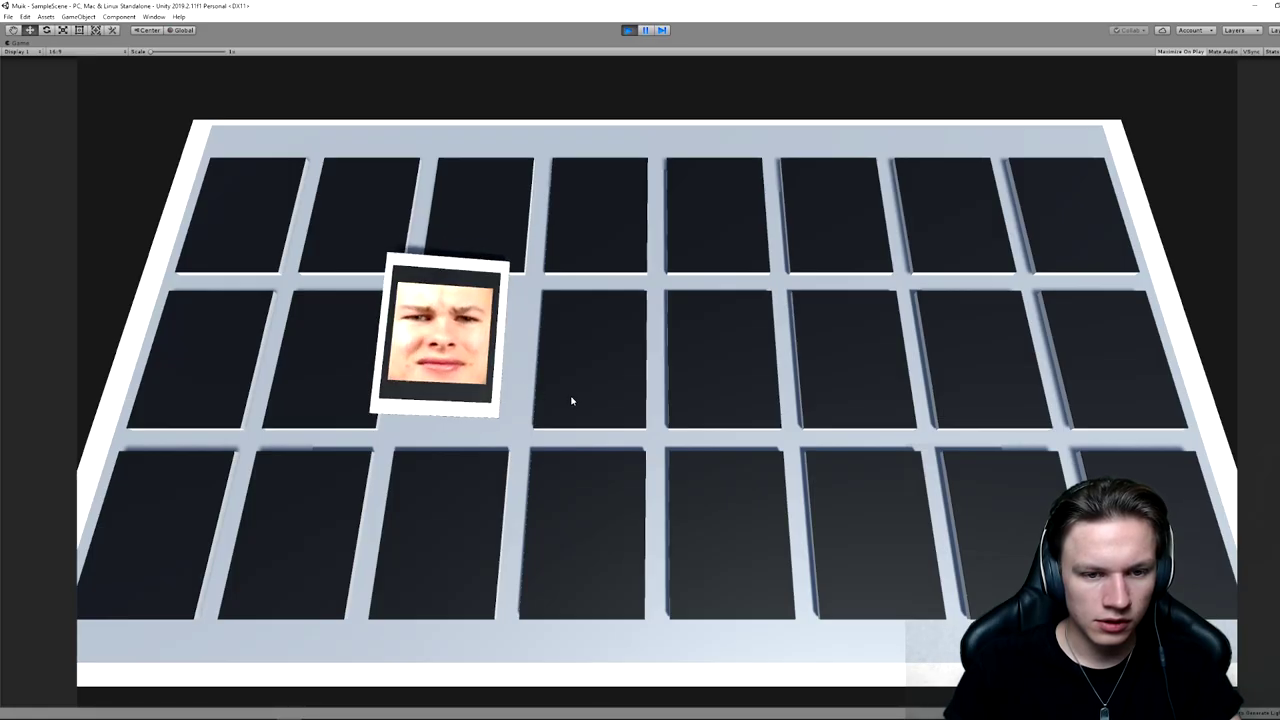
pyautogui.click(572, 405)
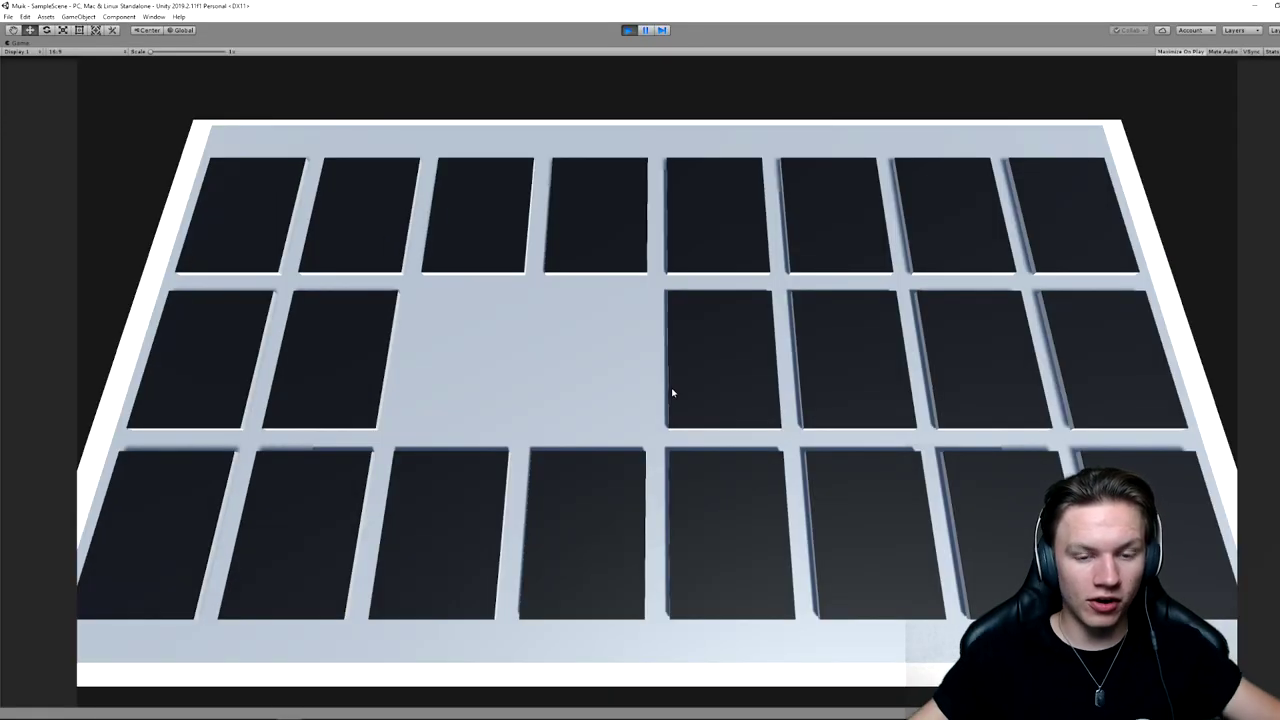
pyautogui.click(698, 468)
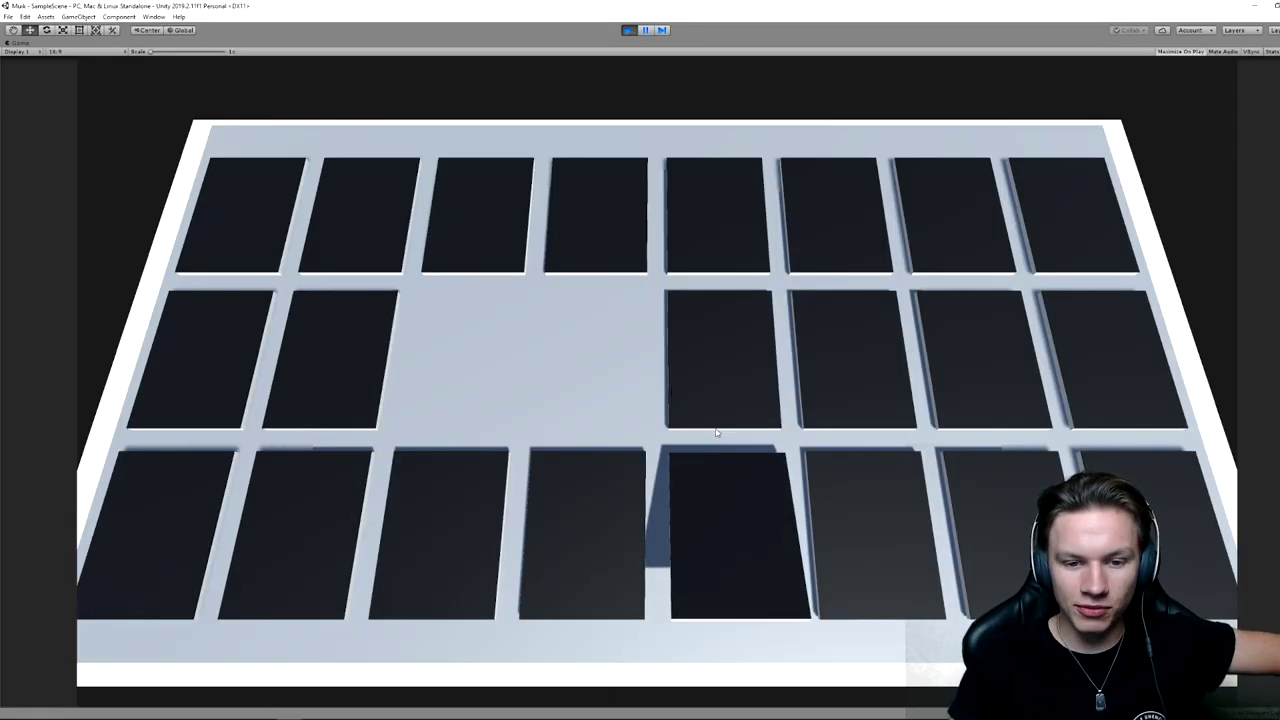
pyautogui.click(838, 392)
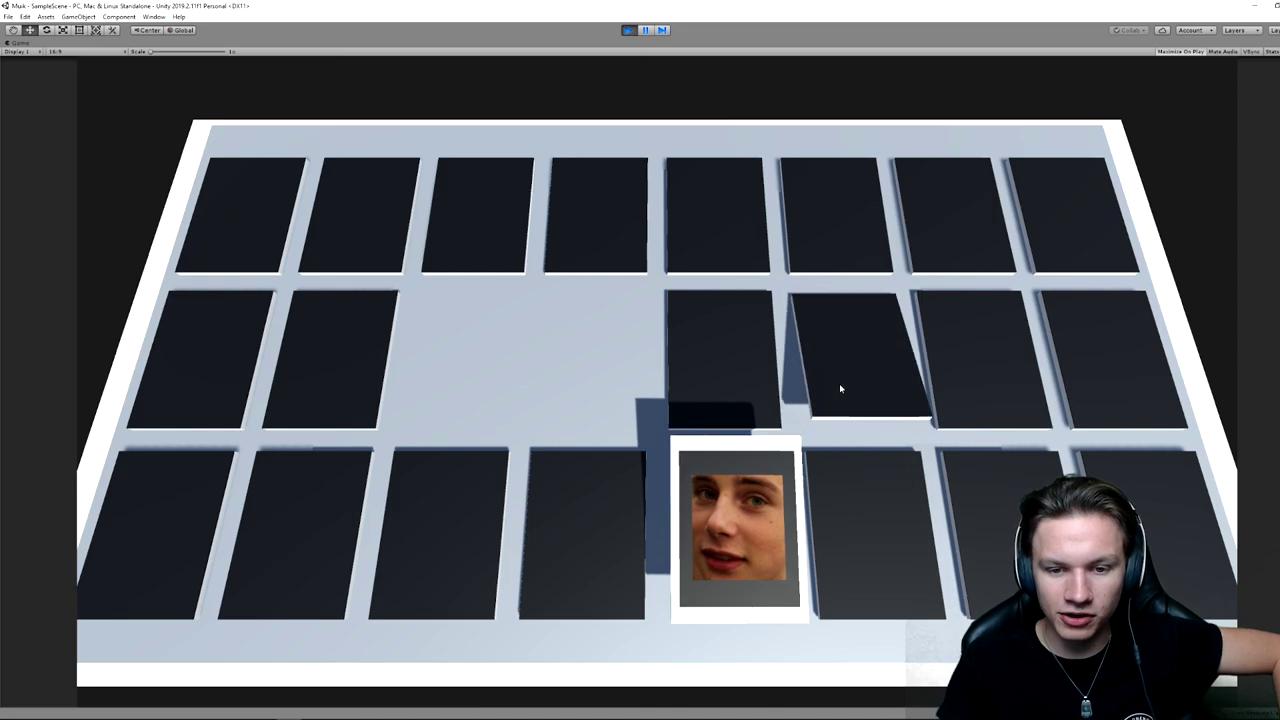
pyautogui.click(860, 529)
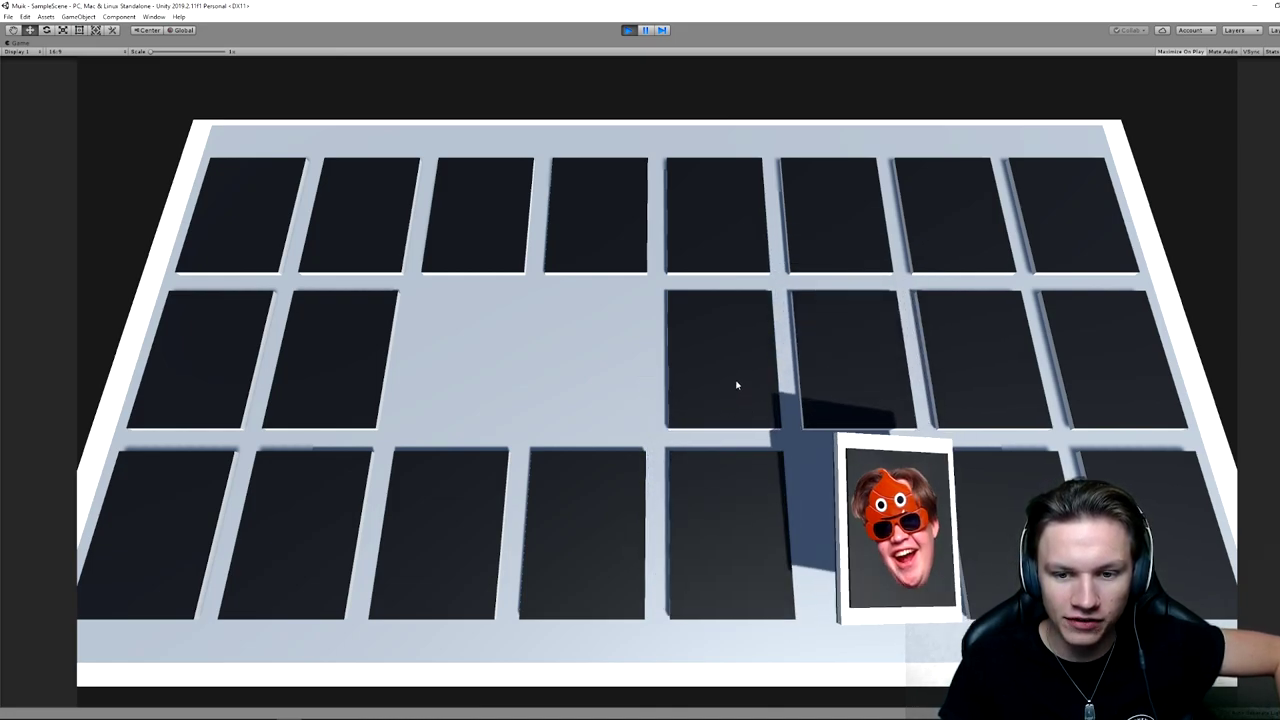
pyautogui.click(737, 385)
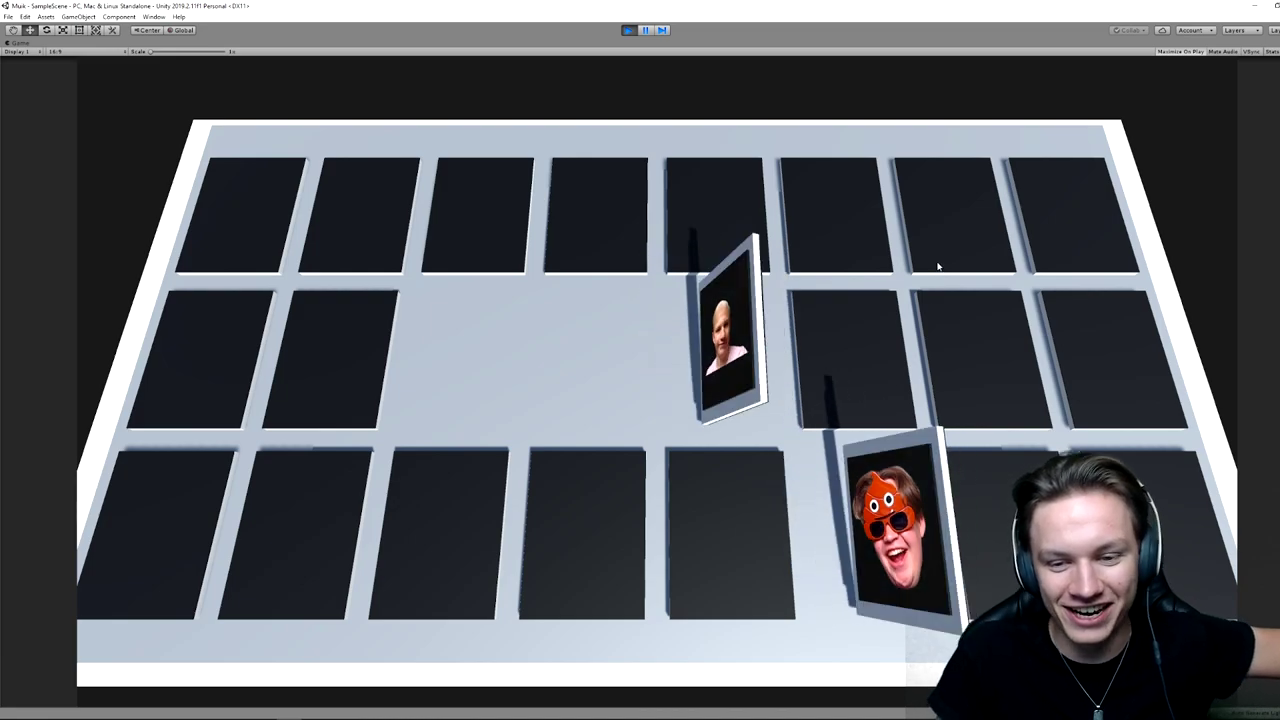
# Flip row 1 cards in columns 7, 2 and 6, then middle- and bottom-row cards, clearing more pairs.
pyautogui.click(923, 214)
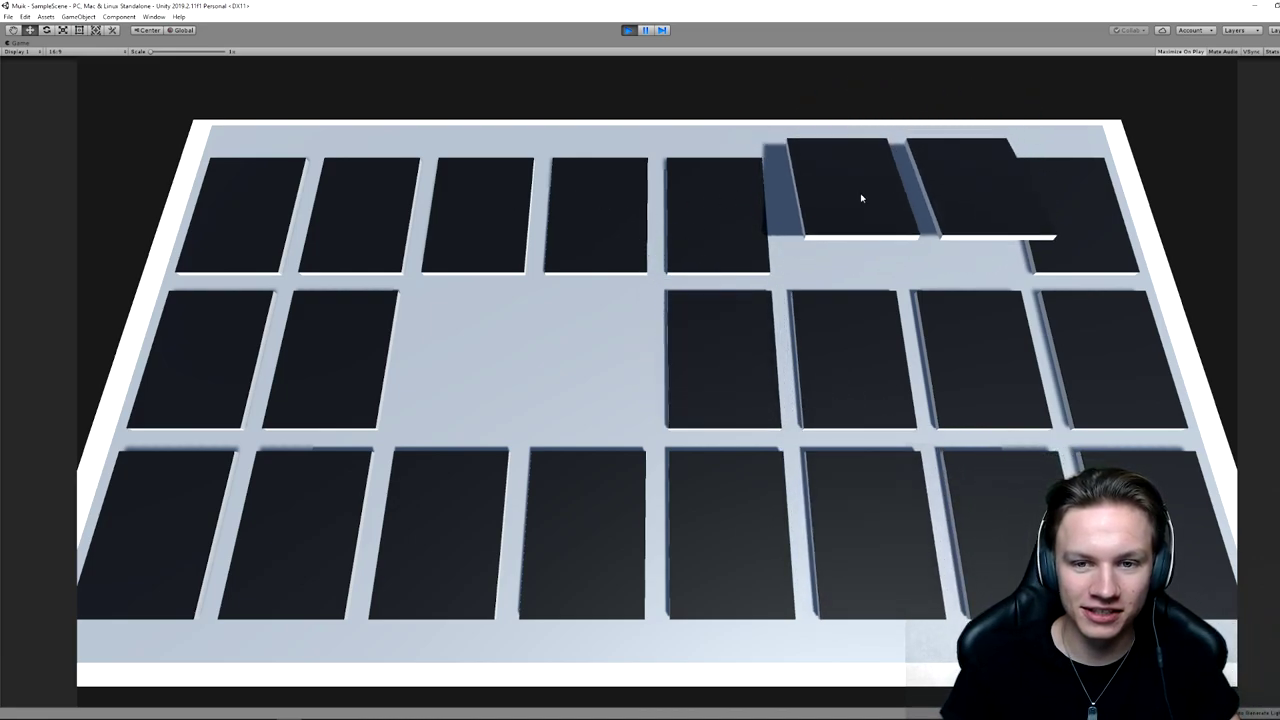
pyautogui.click(377, 216)
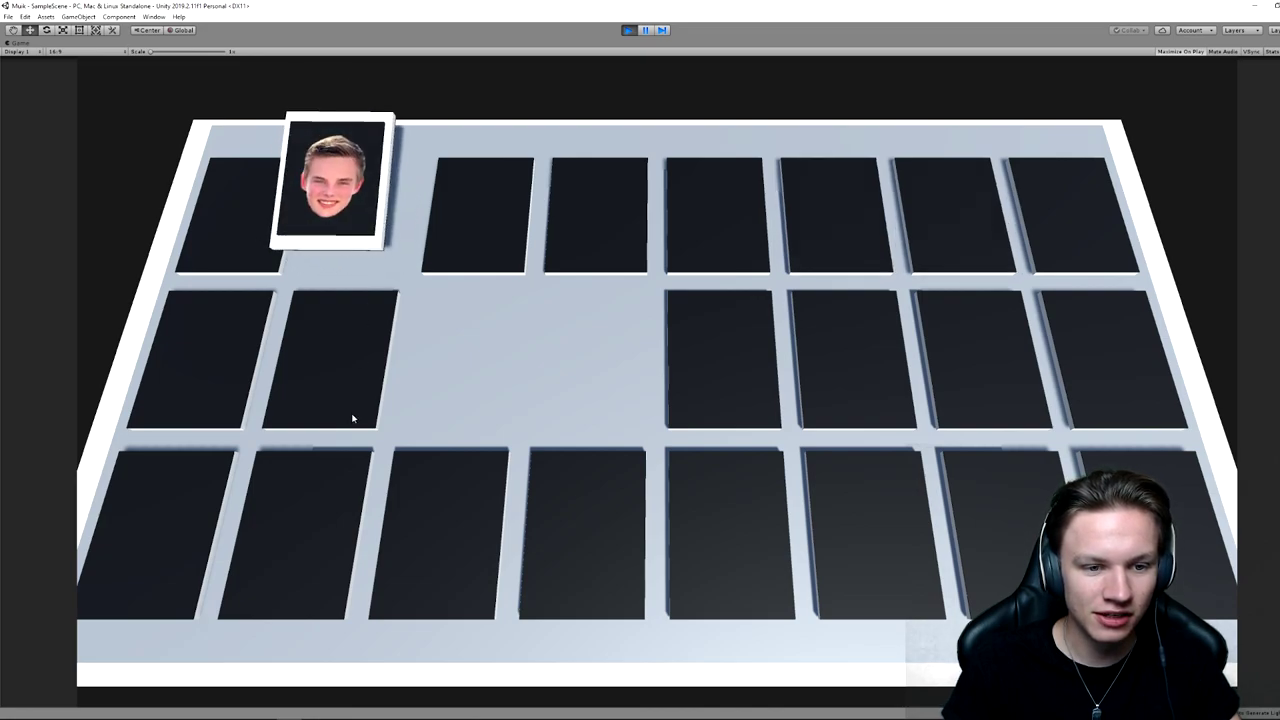
pyautogui.click(821, 220)
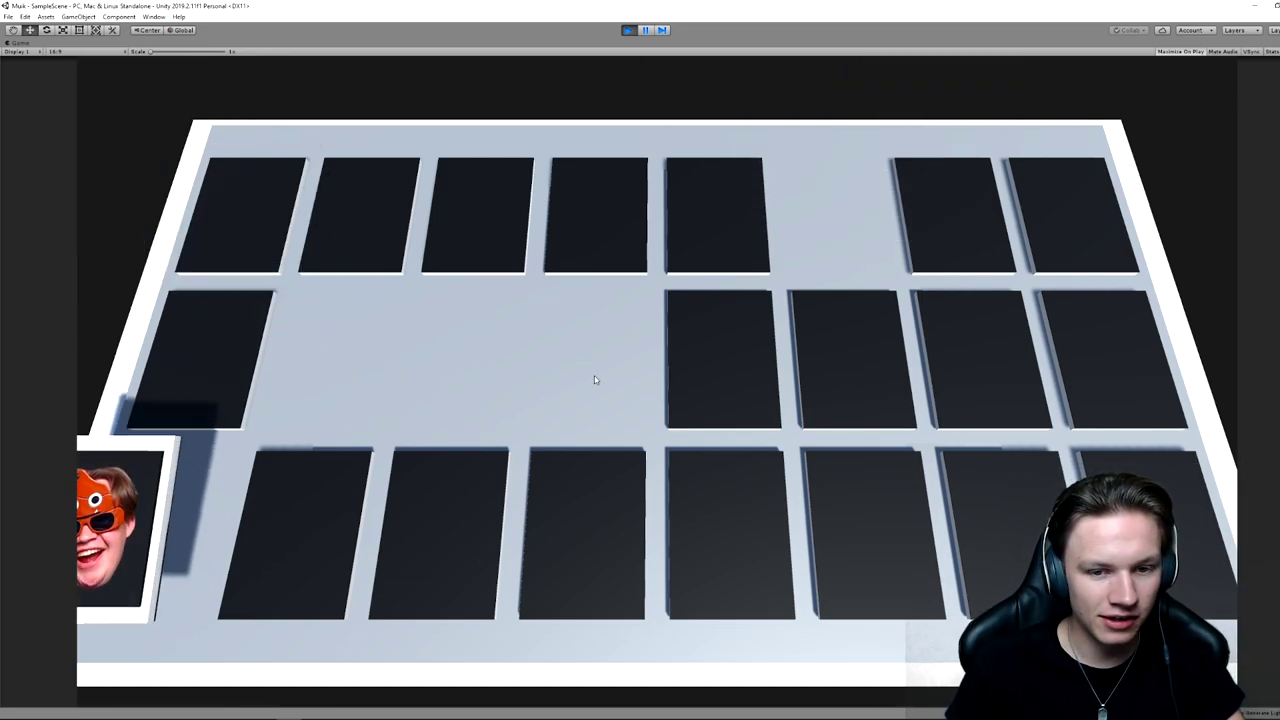
pyautogui.click(713, 344)
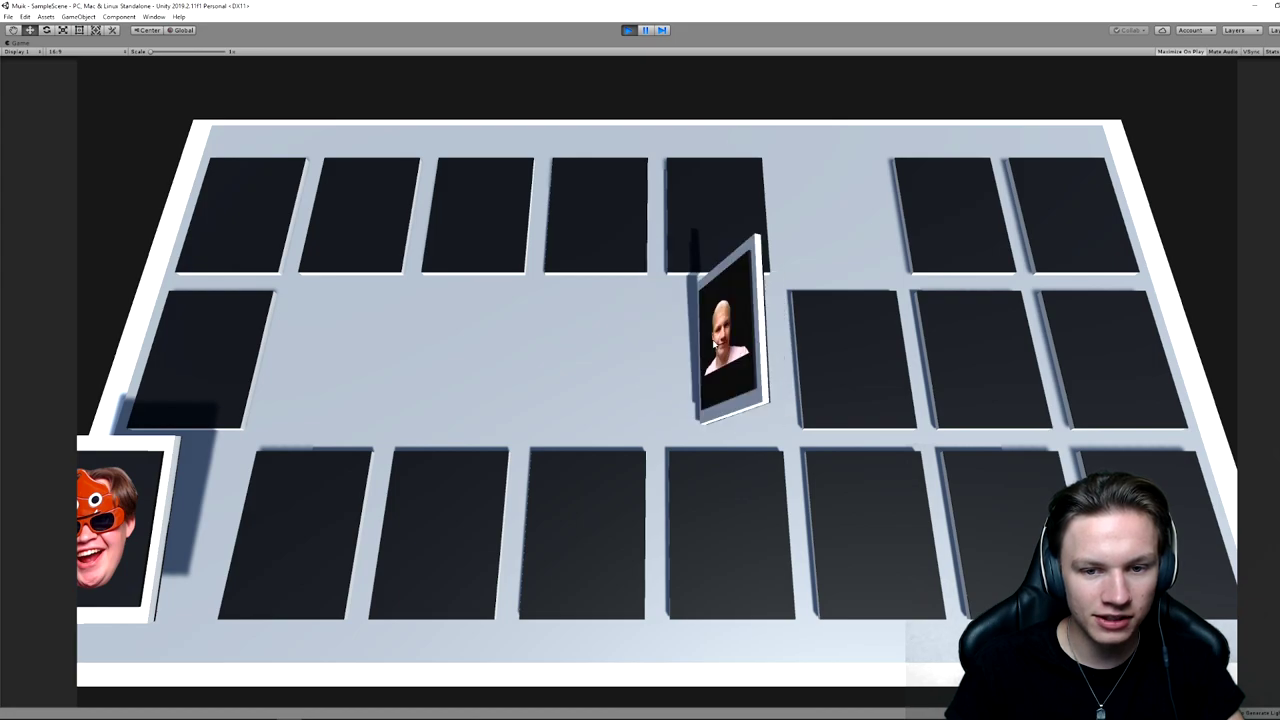
pyautogui.click(856, 353)
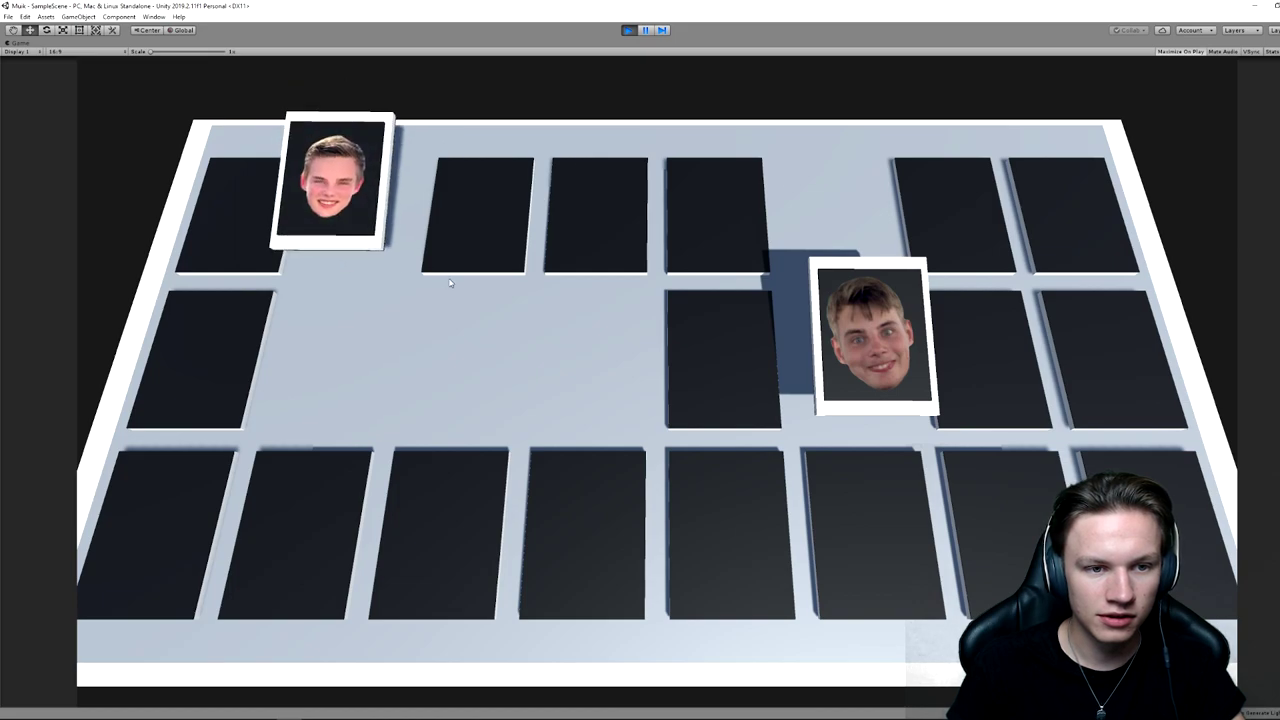
pyautogui.click(848, 525)
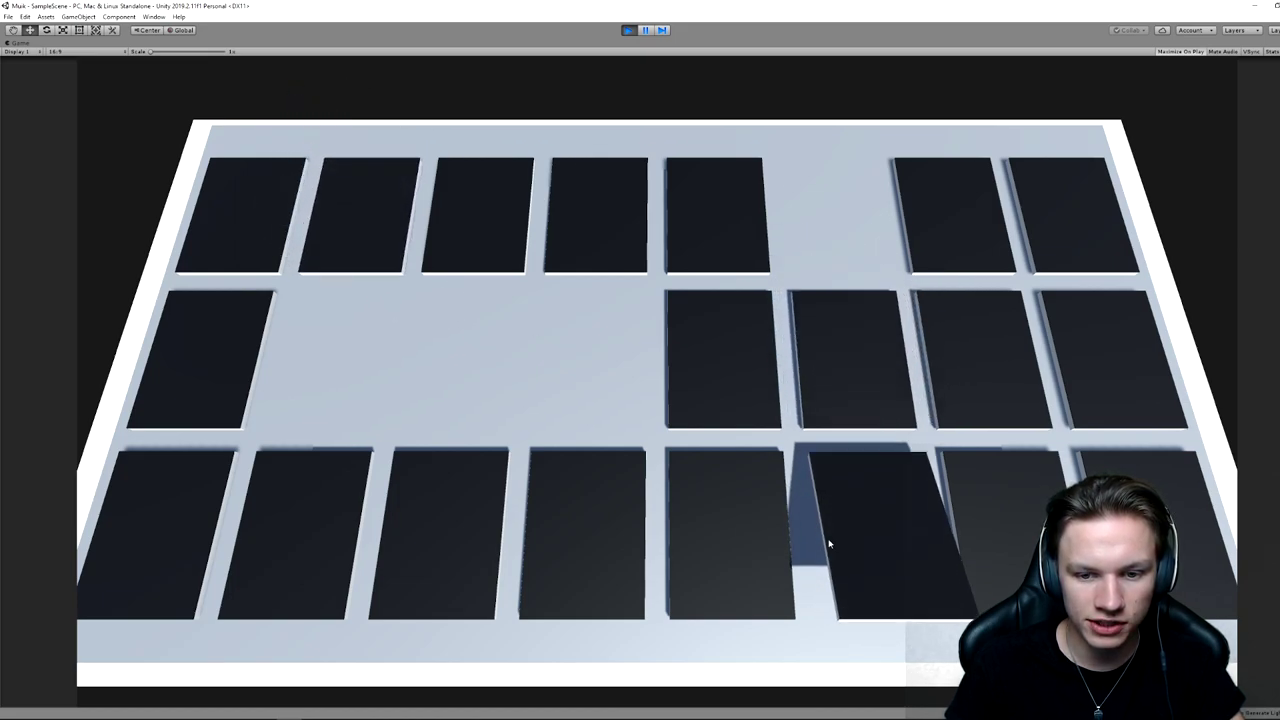
pyautogui.click(178, 520)
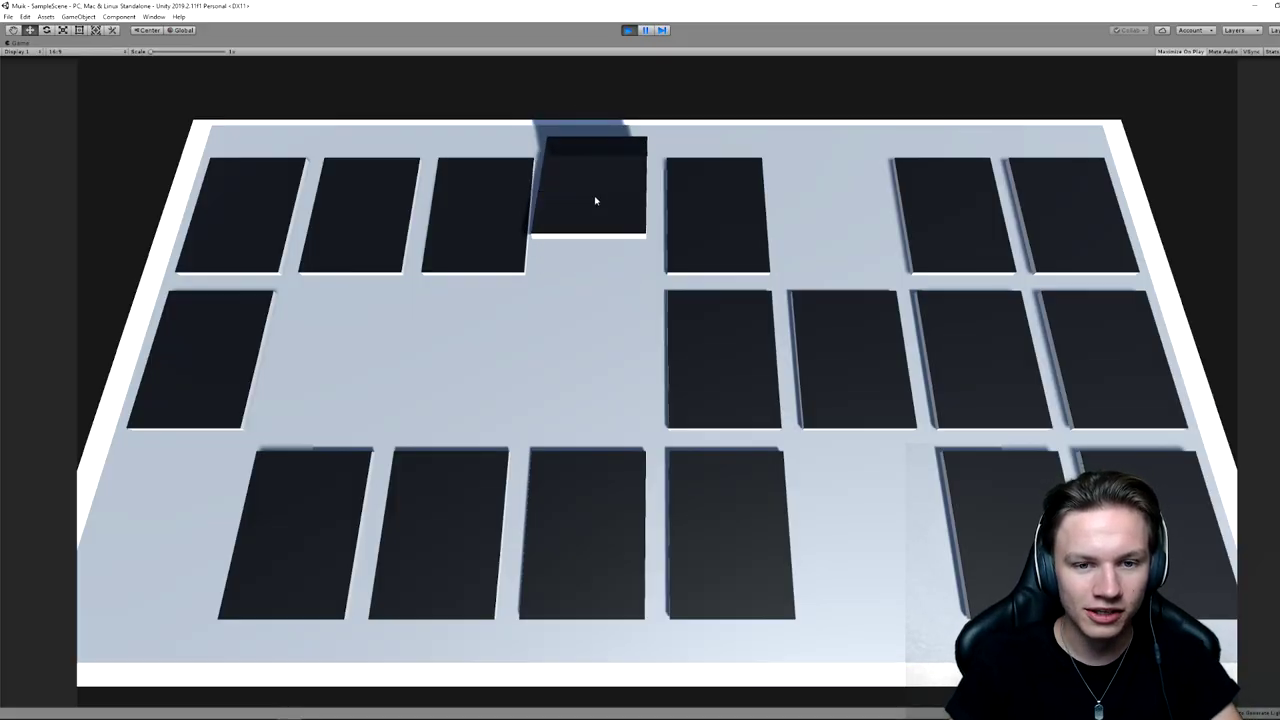
# Flip top-, middle- and bottom-row card pairs, comparing photos to find matches.
pyautogui.click(710, 220)
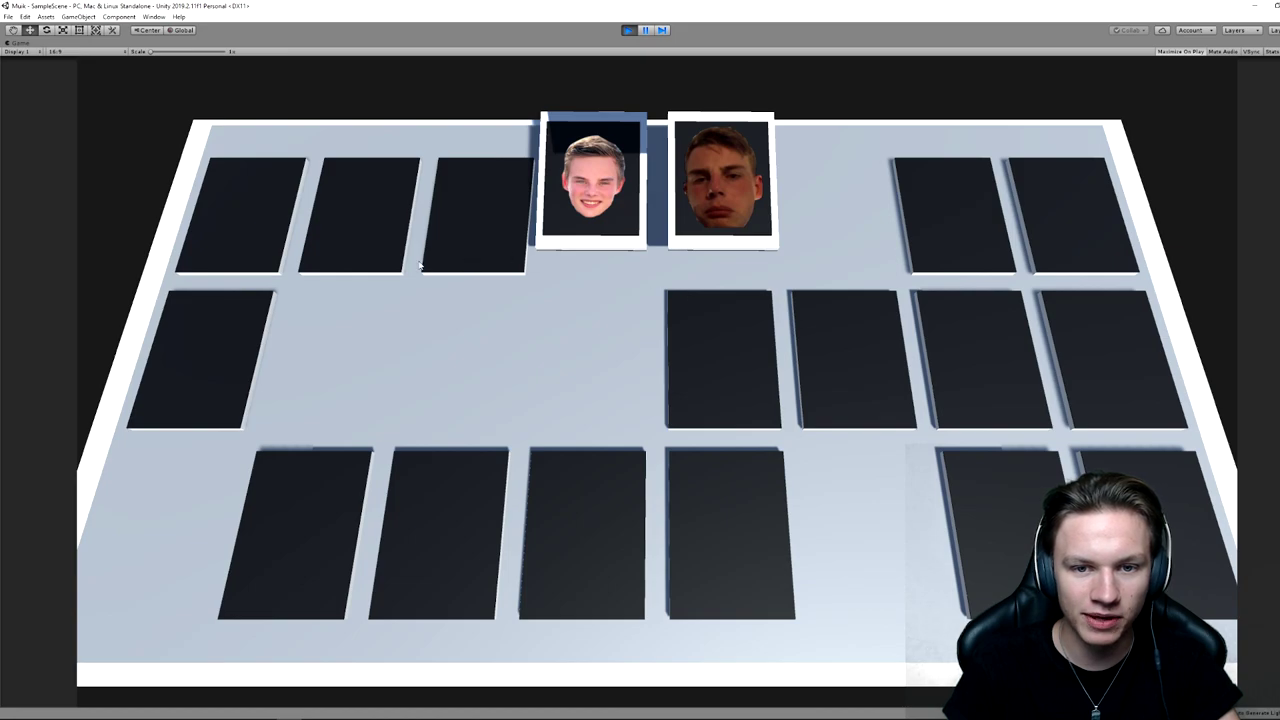
pyautogui.click(229, 347)
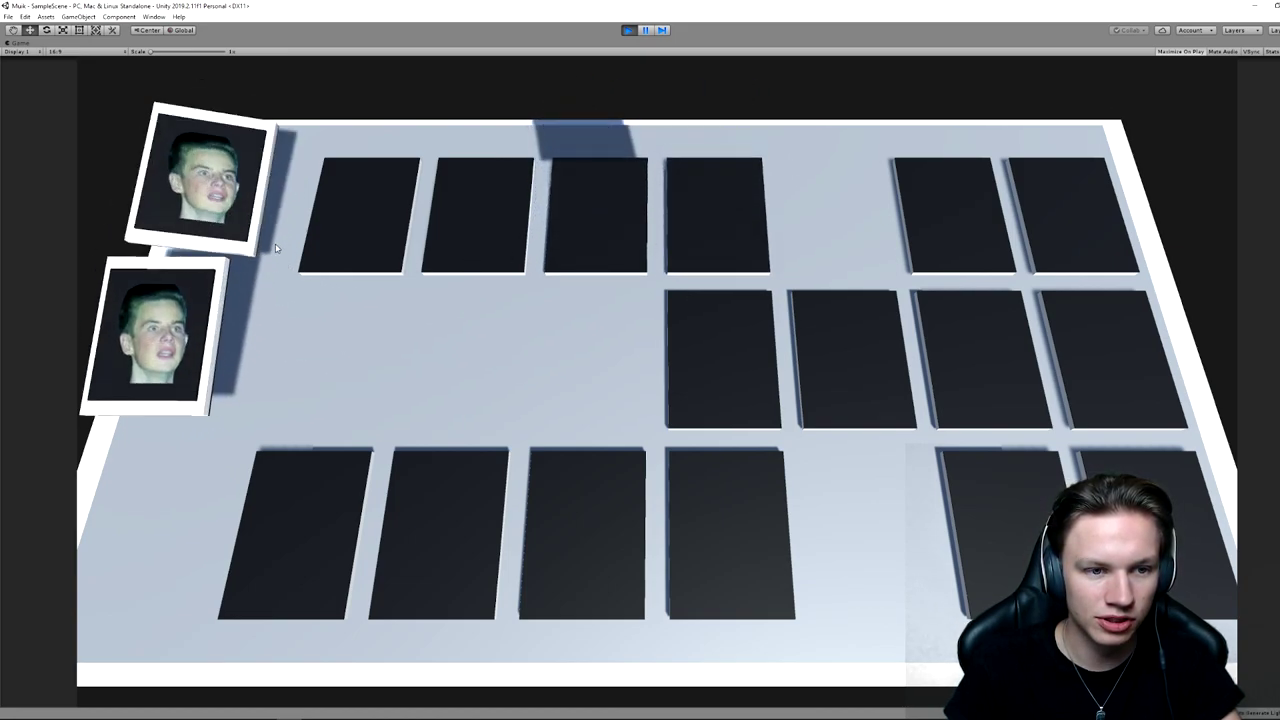
pyautogui.click(345, 240)
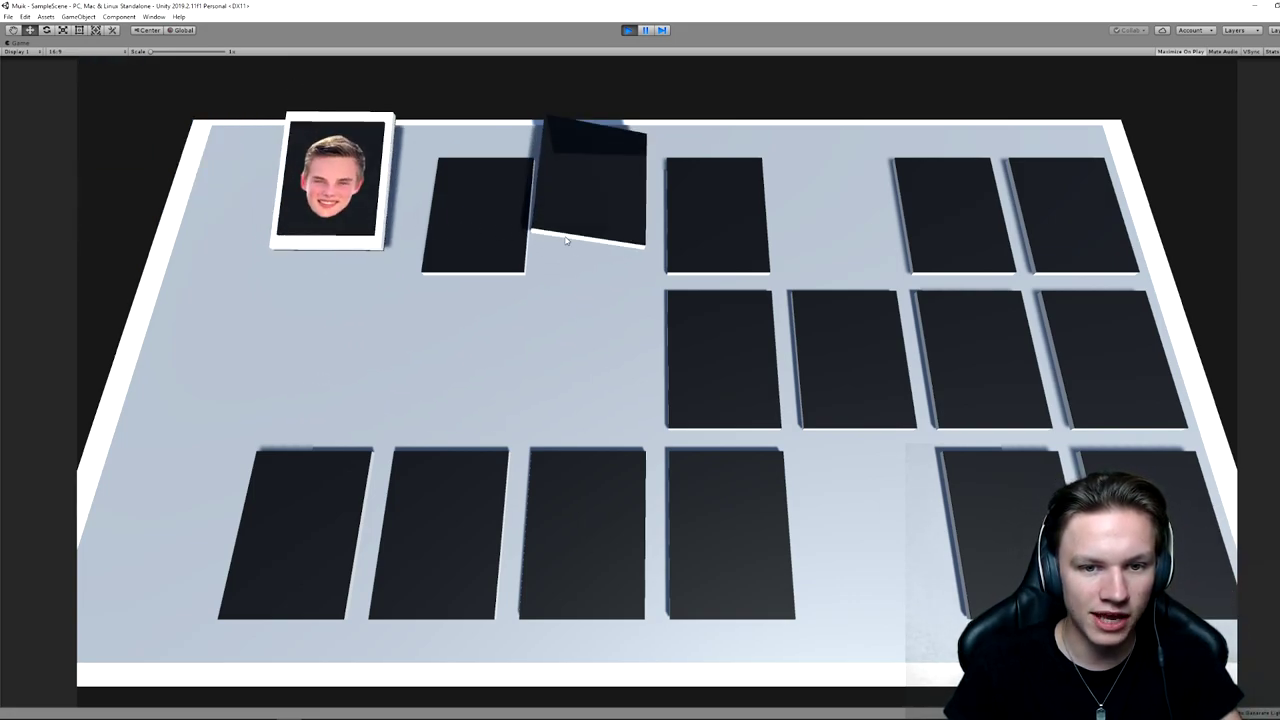
pyautogui.click(614, 509)
pyautogui.click(993, 372)
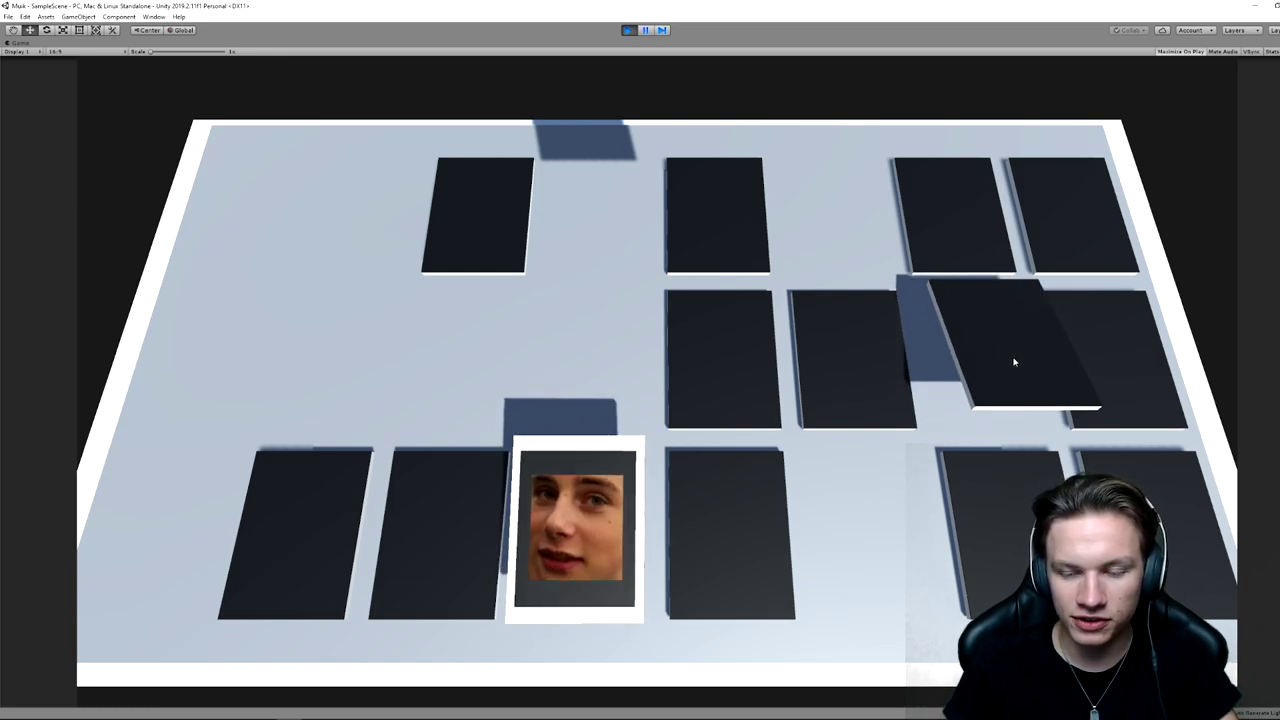
pyautogui.click(1168, 534)
pyautogui.click(709, 549)
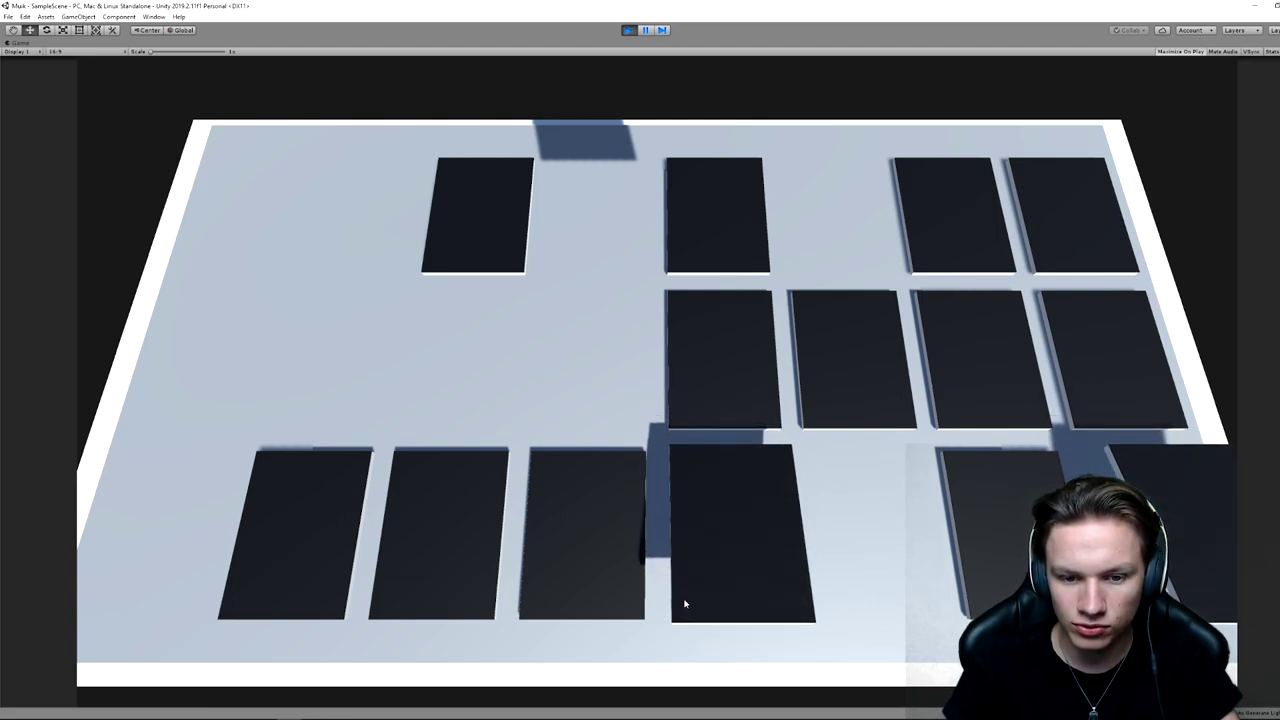
pyautogui.click(574, 554)
# Match the bottom-row cards and keep pairing middle and bottom-left cards.
pyautogui.click(1168, 534)
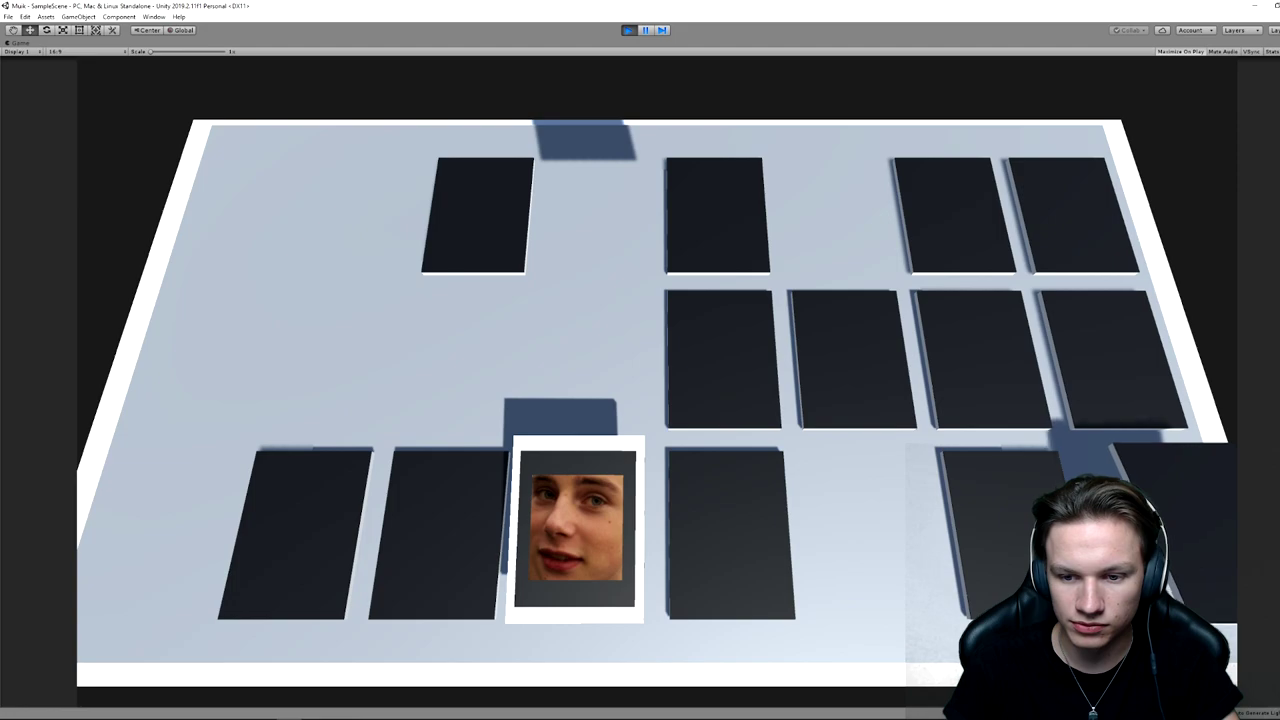
pyautogui.click(677, 551)
pyautogui.click(617, 543)
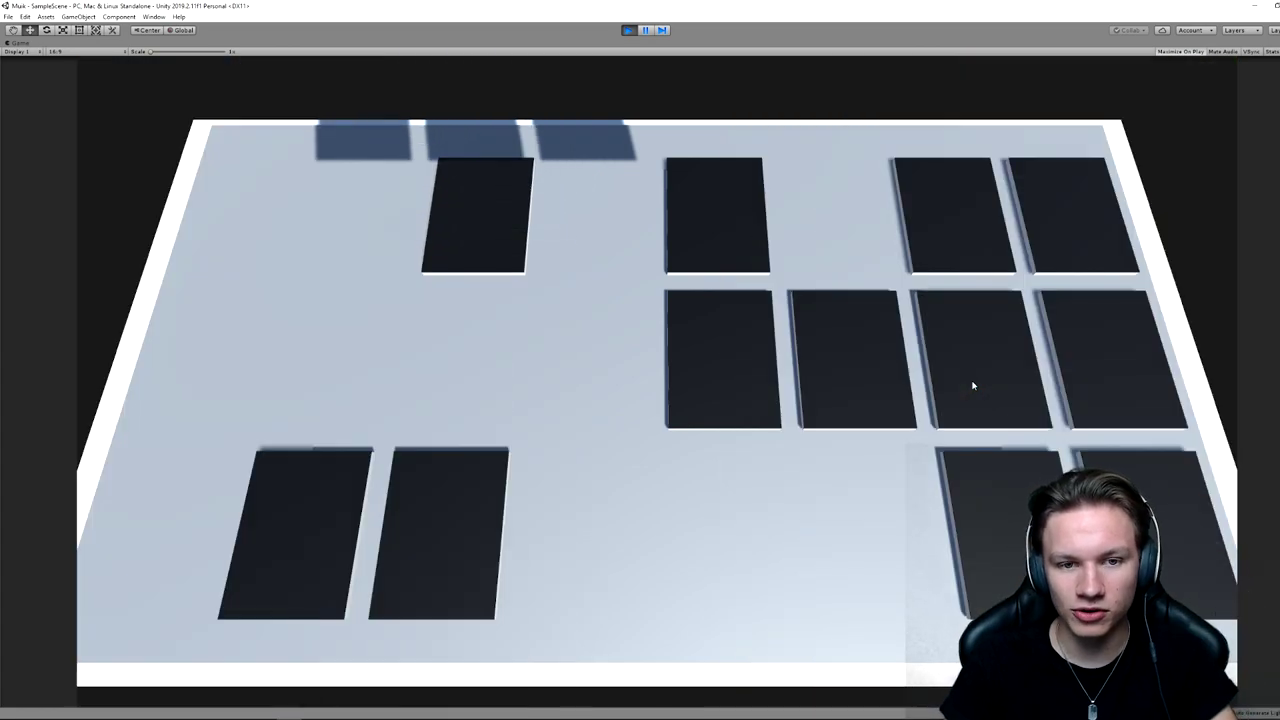
pyautogui.click(972, 386)
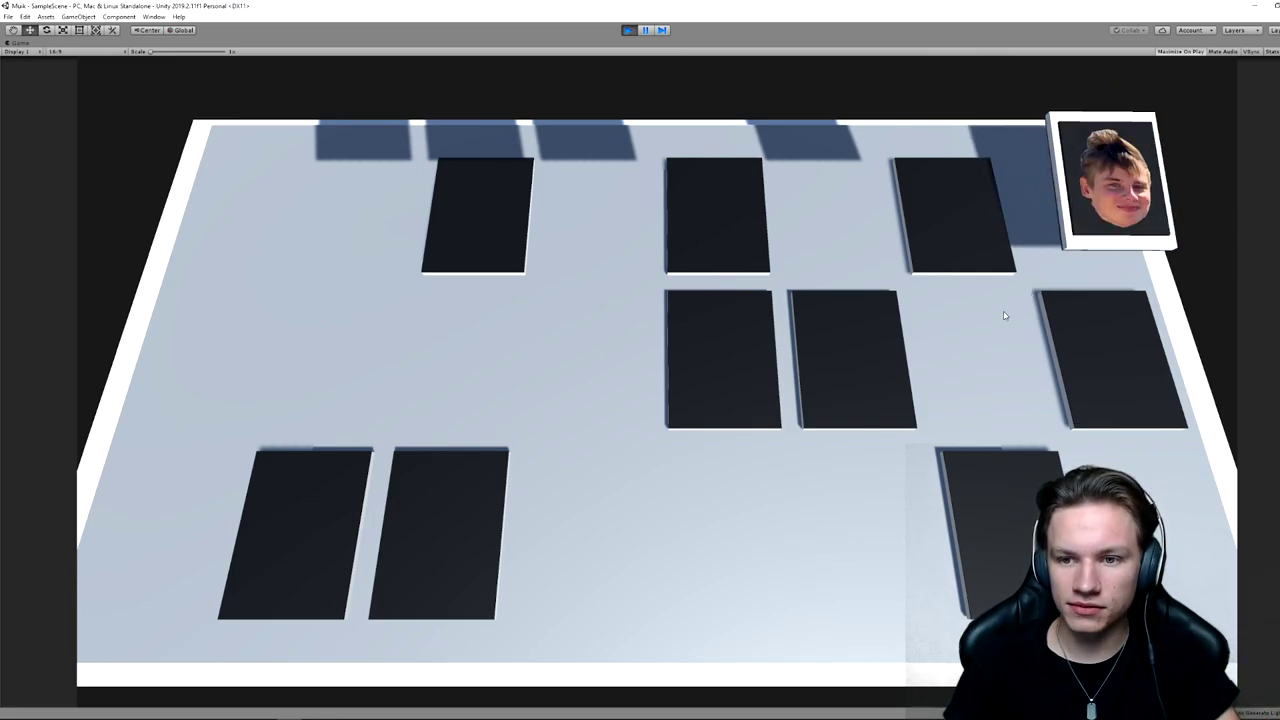
pyautogui.click(706, 400)
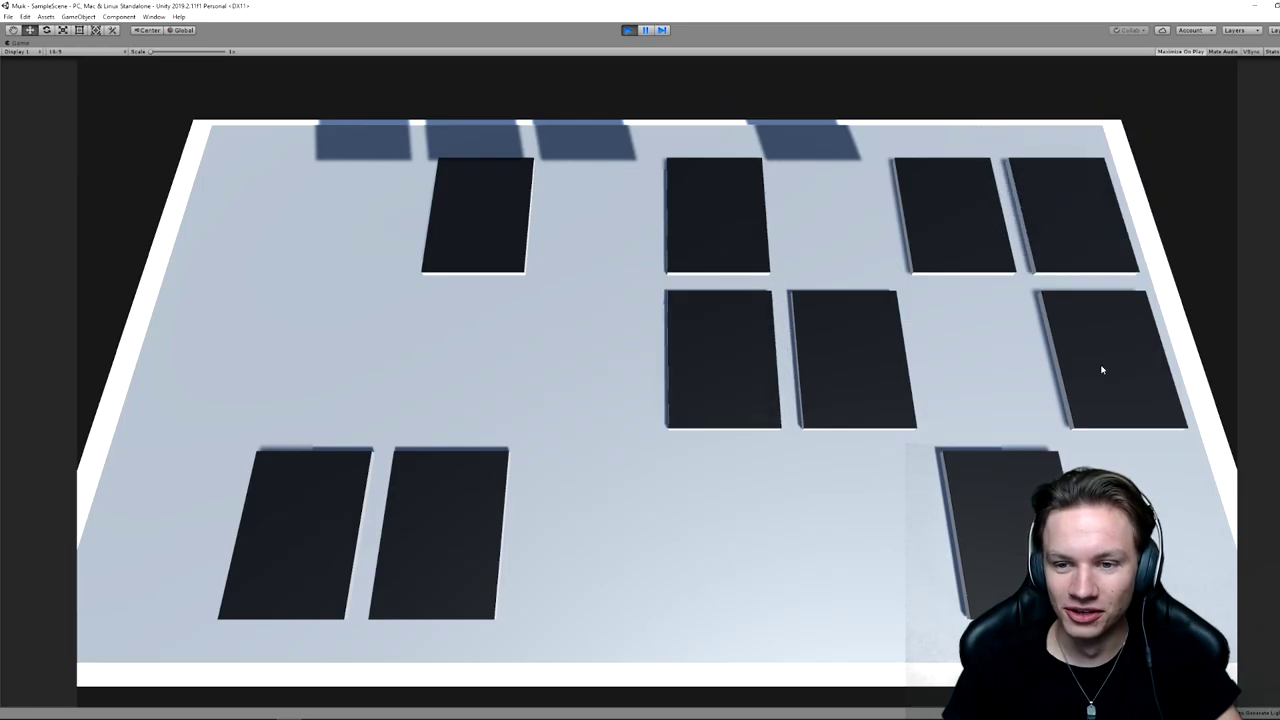
pyautogui.click(1098, 370)
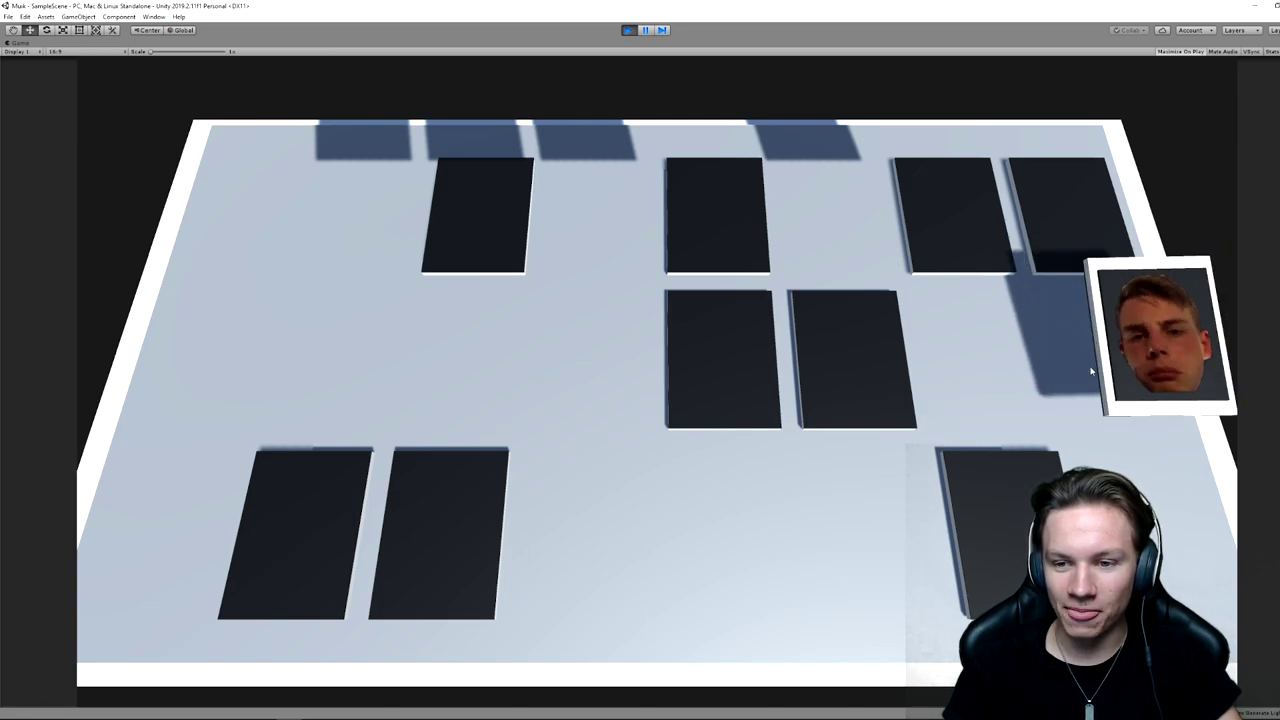
pyautogui.click(255, 540)
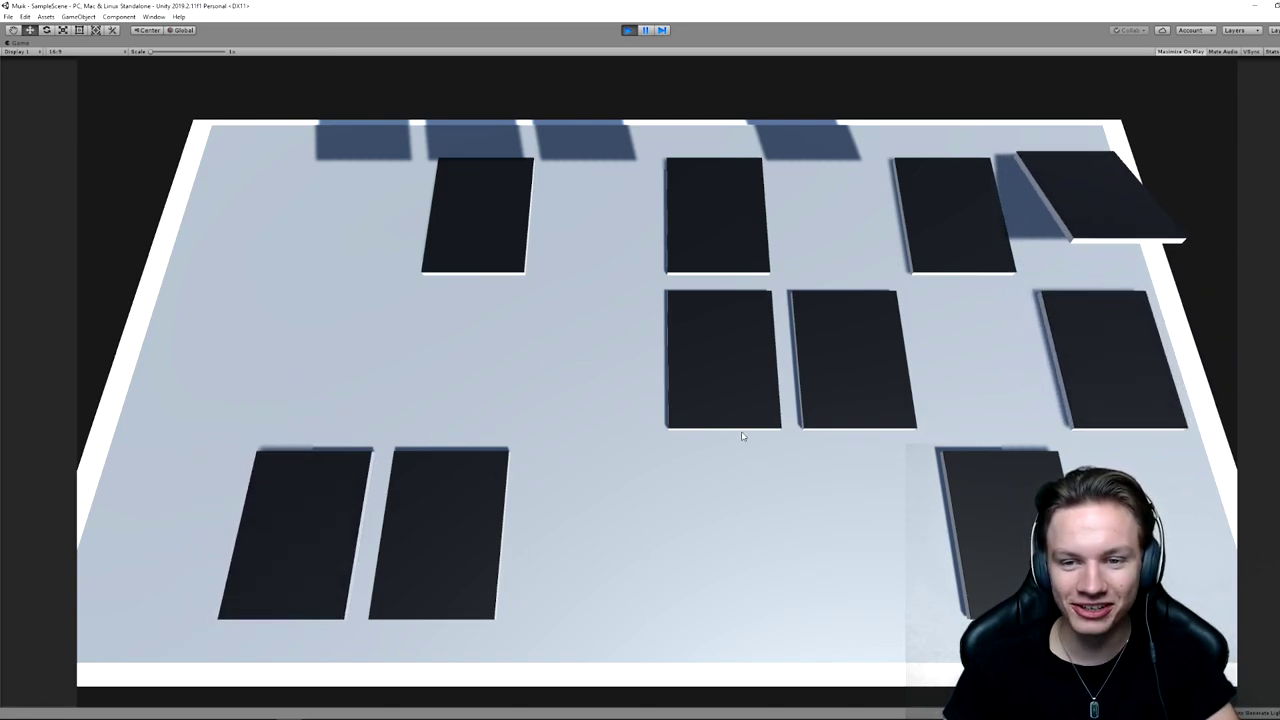
pyautogui.click(306, 540)
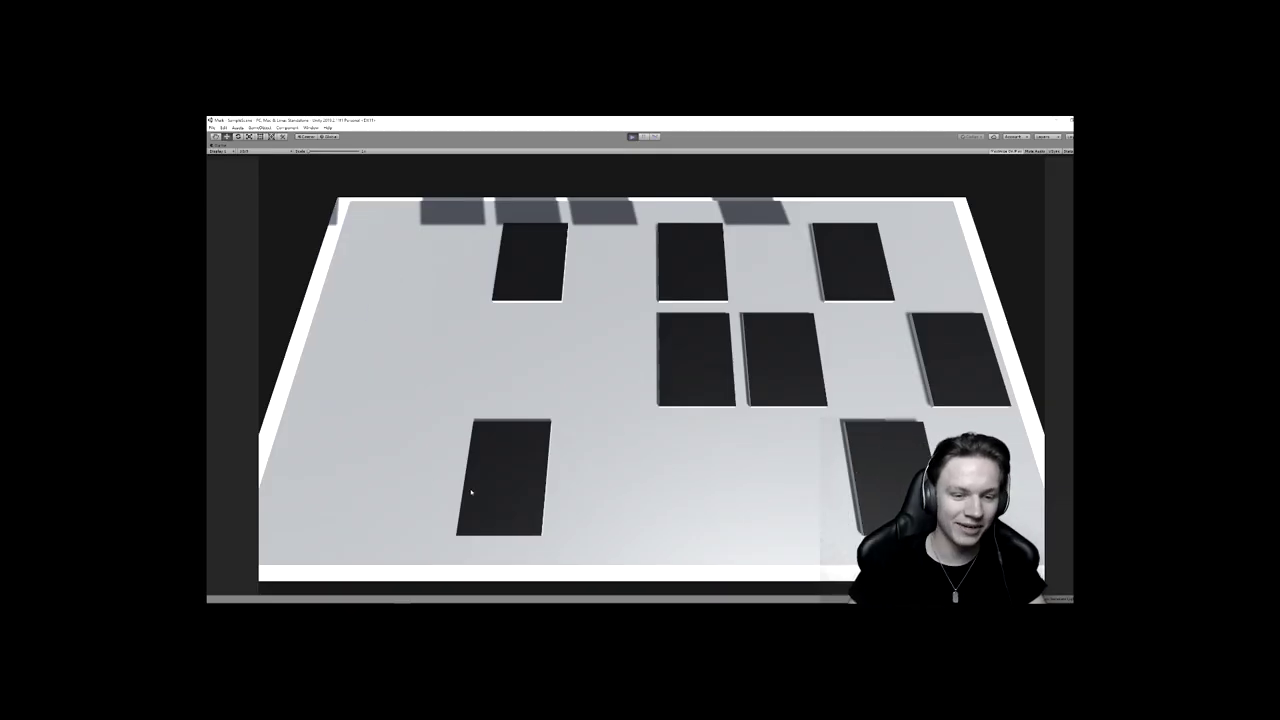
# Clear the last remaining pairs until the table is empty, then stop Play mode.
pyautogui.click(443, 473)
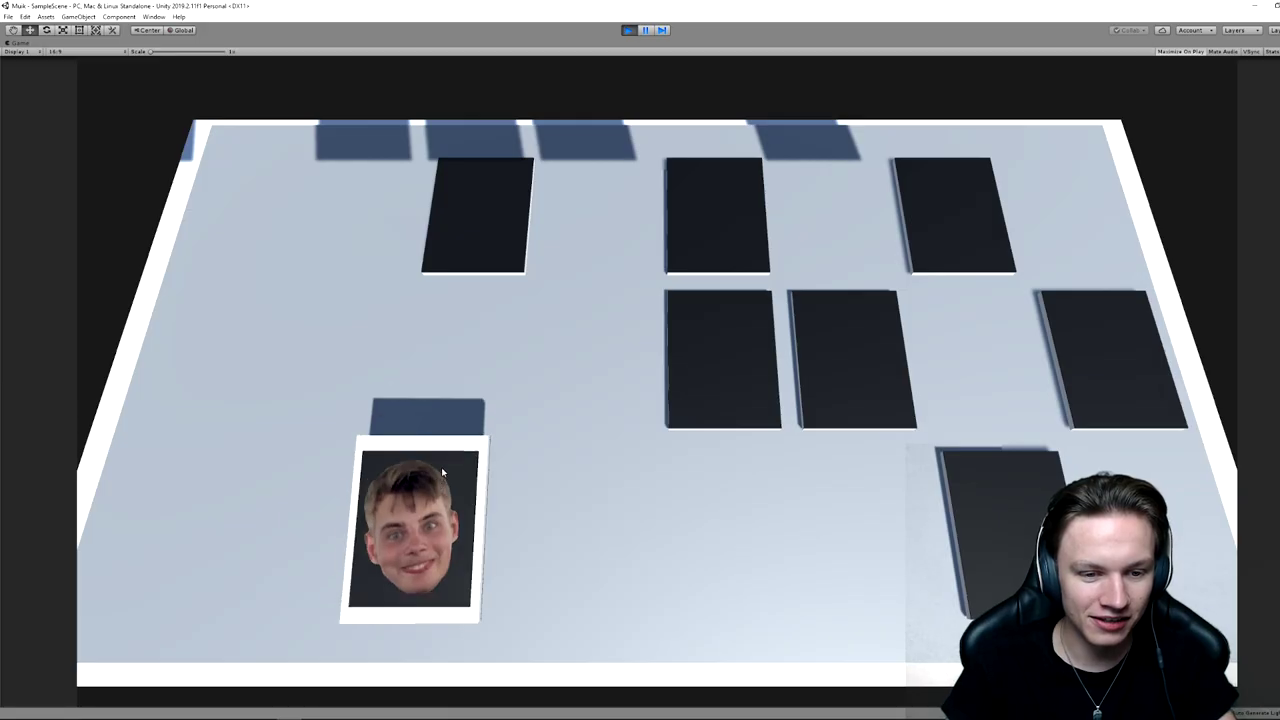
pyautogui.click(996, 555)
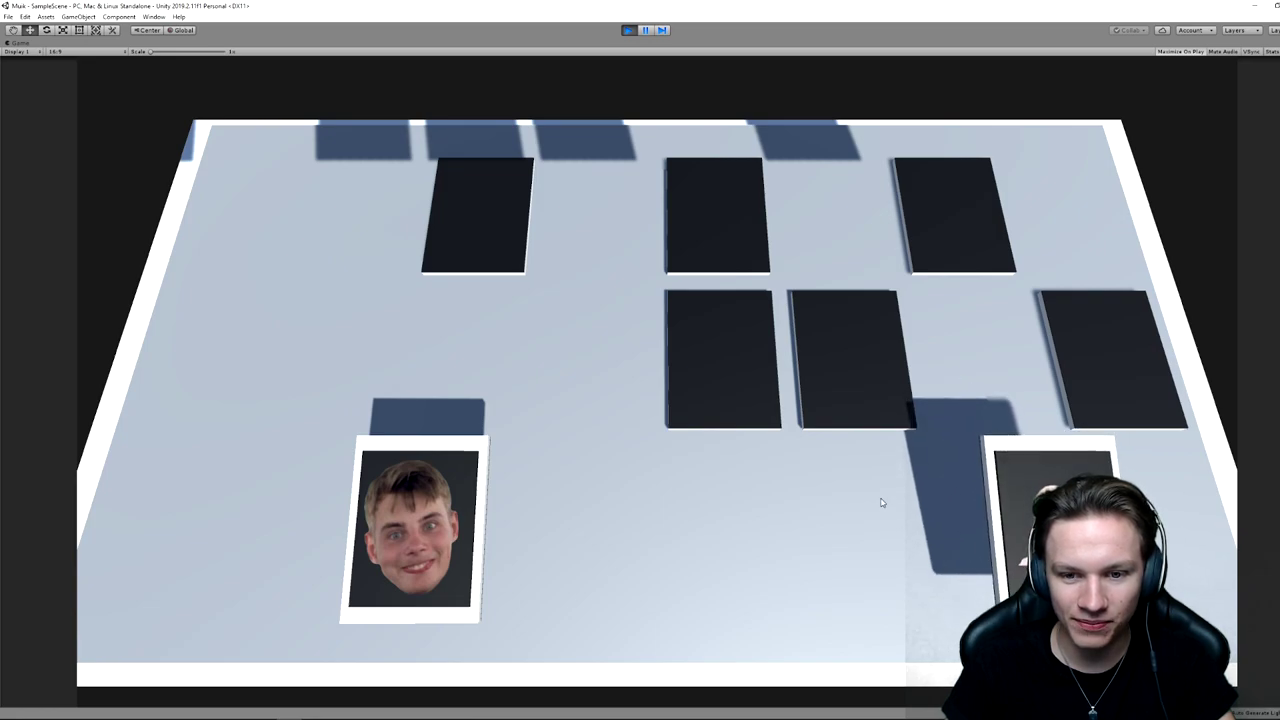
pyautogui.click(735, 372)
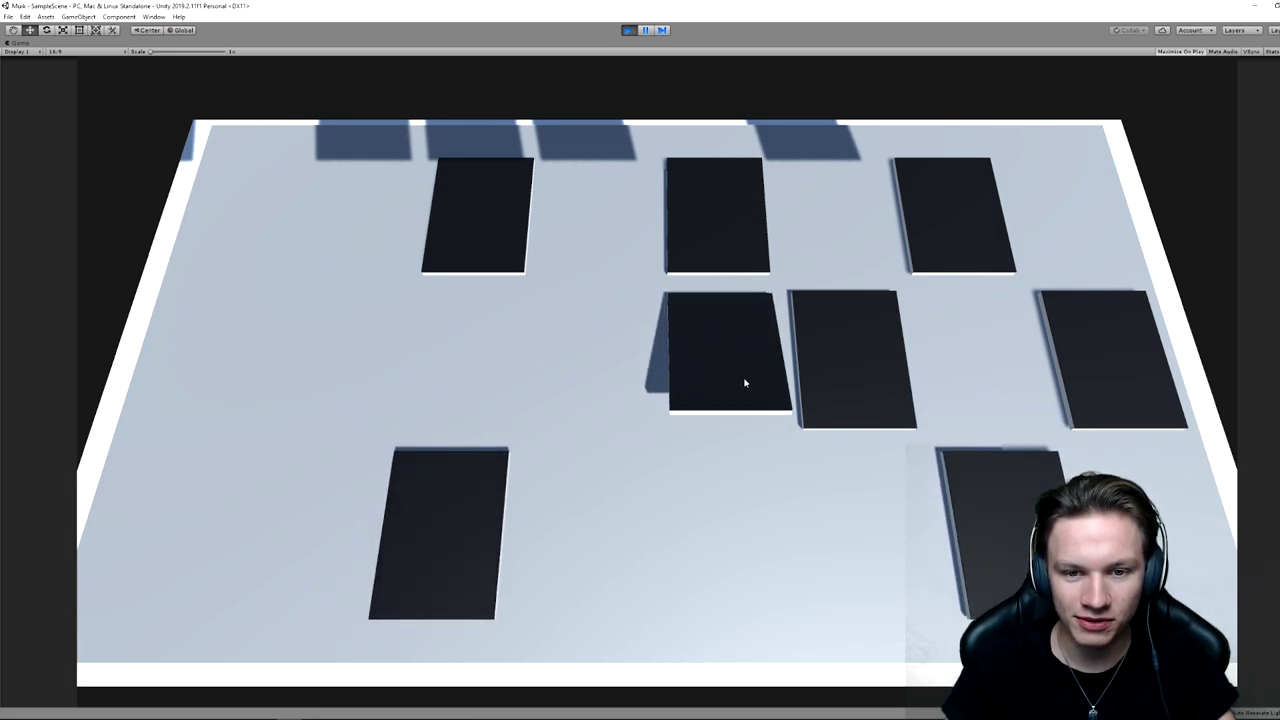
pyautogui.click(985, 512)
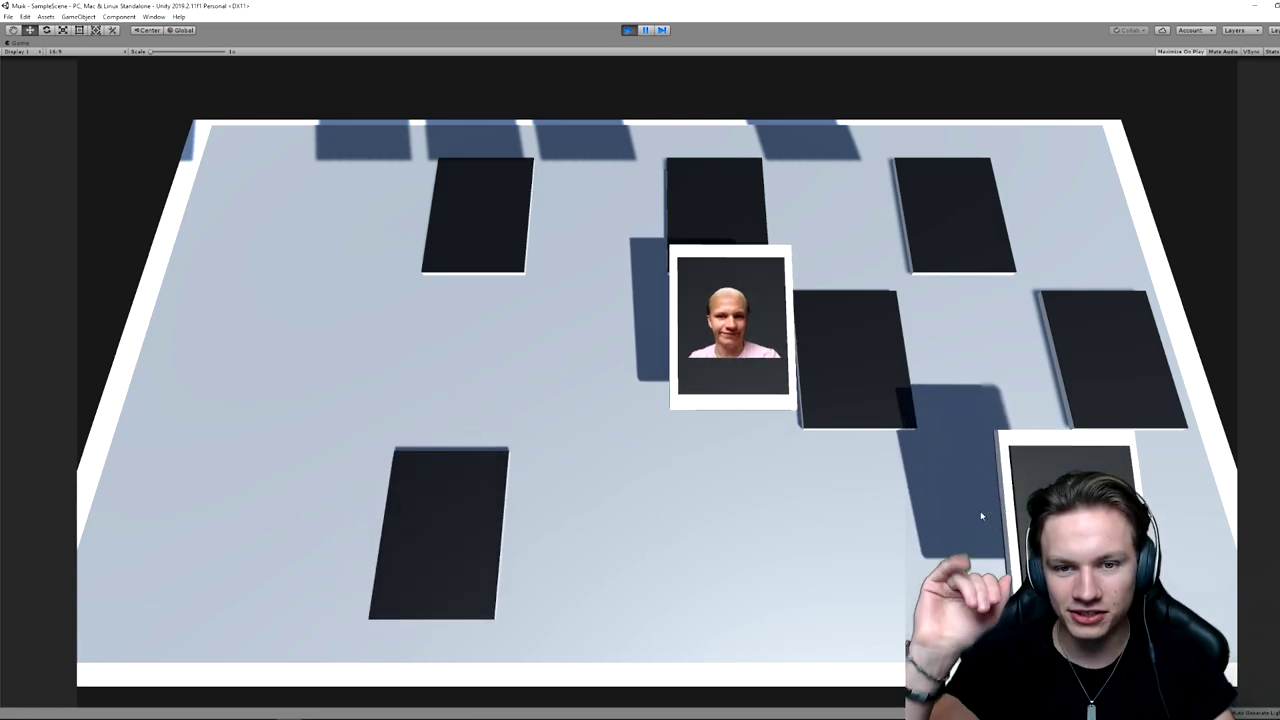
pyautogui.click(497, 242)
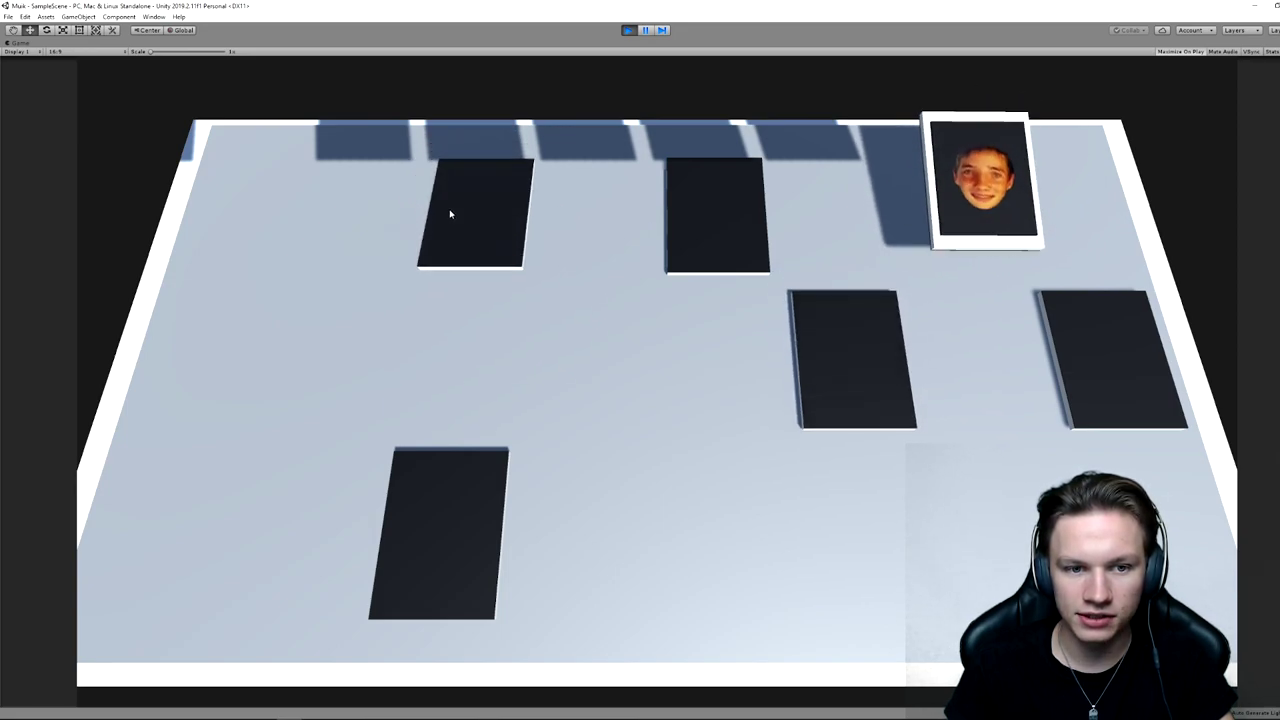
pyautogui.click(460, 498)
pyautogui.click(898, 370)
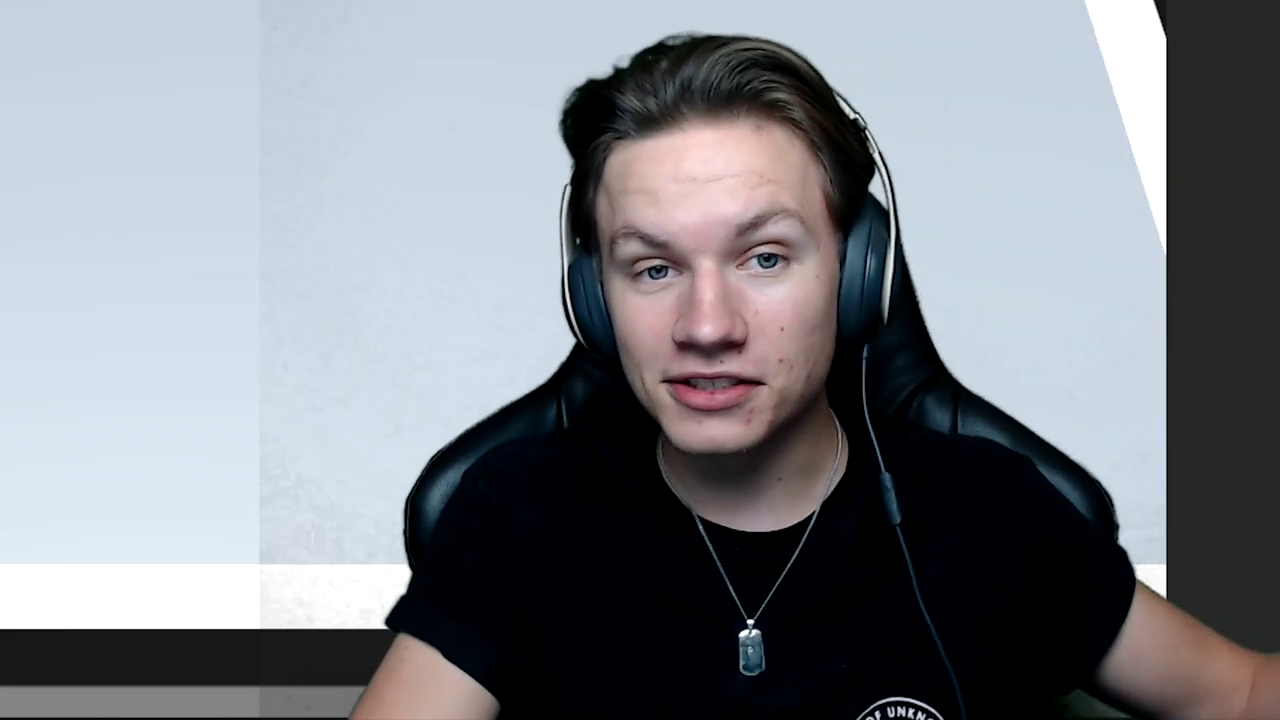
pyautogui.click(628, 29)
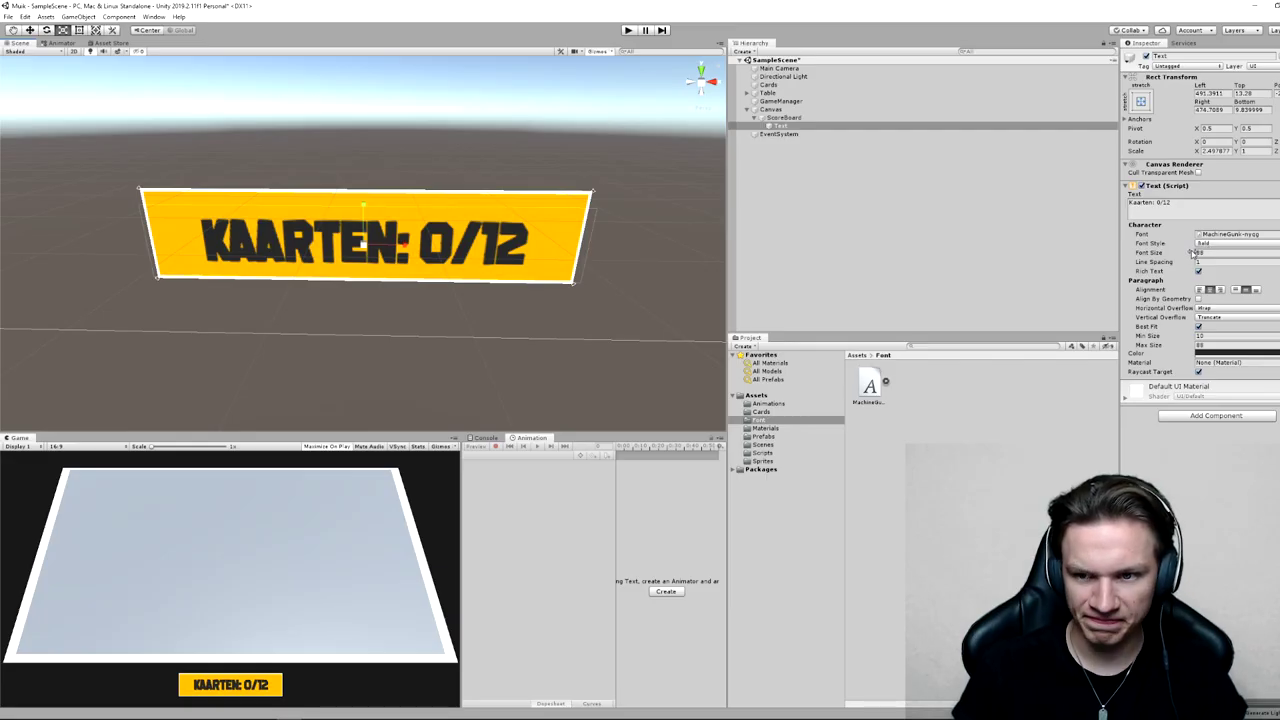
# Drag the Font Size value to shrink the KAARTEN: 0/12 counter text slightly.
pyautogui.moveTo(1190, 252); pyautogui.dragTo(1188, 253)
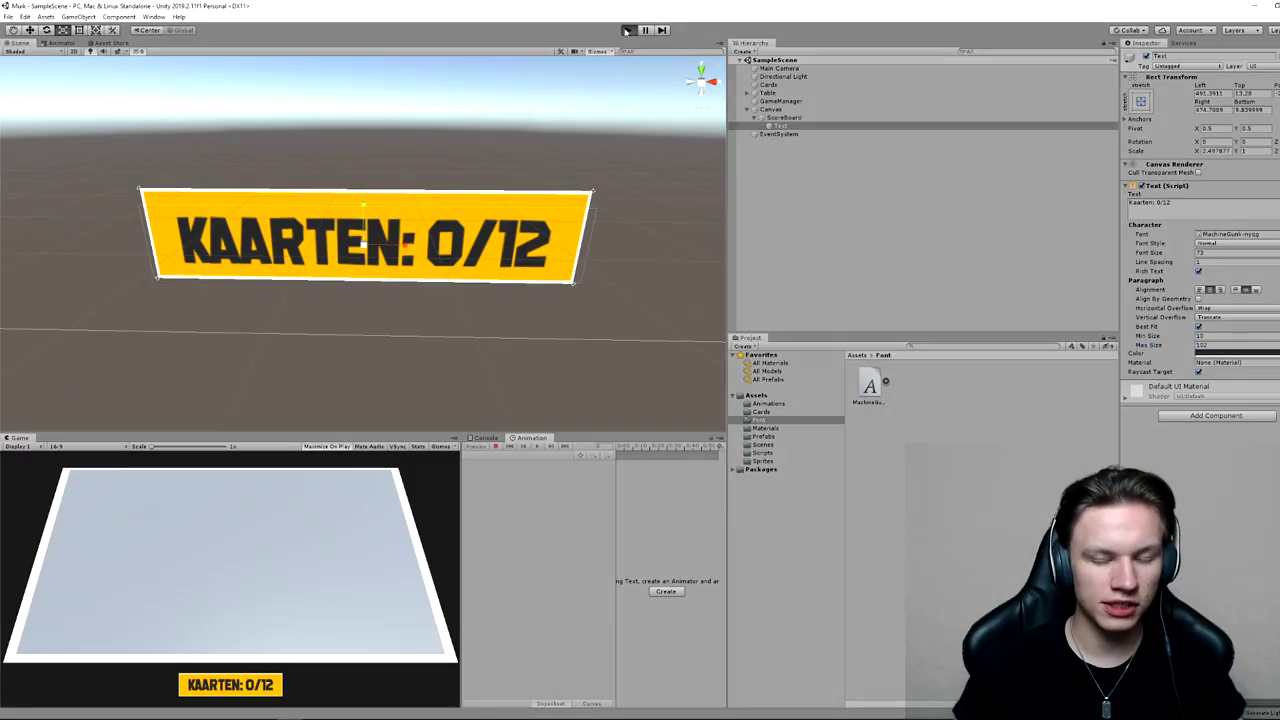
# Run the game again to test the KAARTEN: 0/12 counter with the full face-down grid.
pyautogui.click(626, 30)
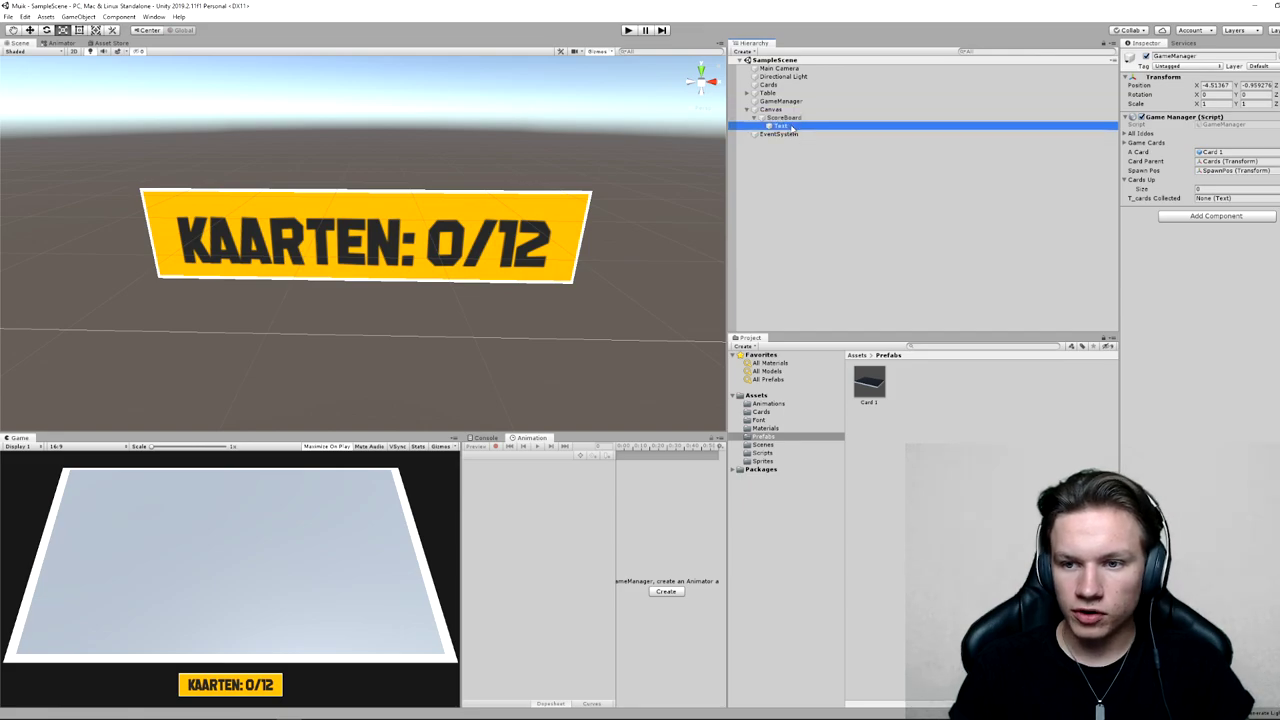
pyautogui.click(628, 30)
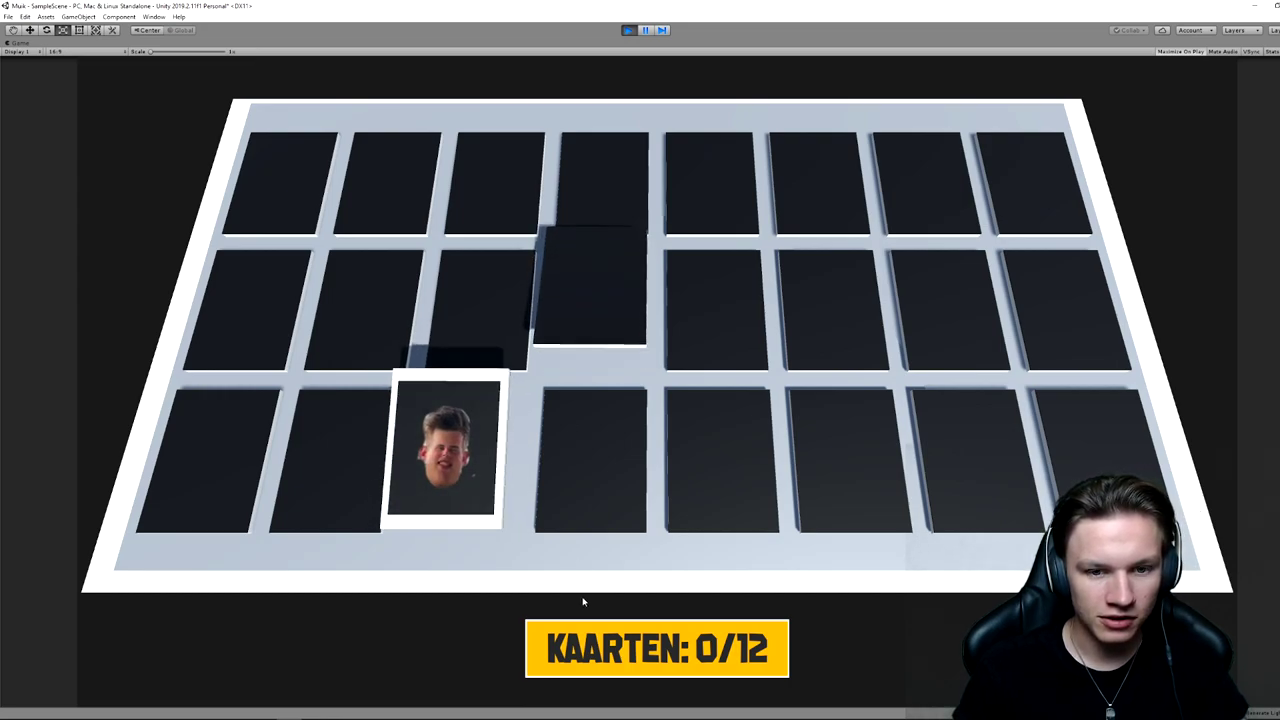
# Flip the fifth top-row card and a bottom-row card in the running game.
pyautogui.click(711, 222)
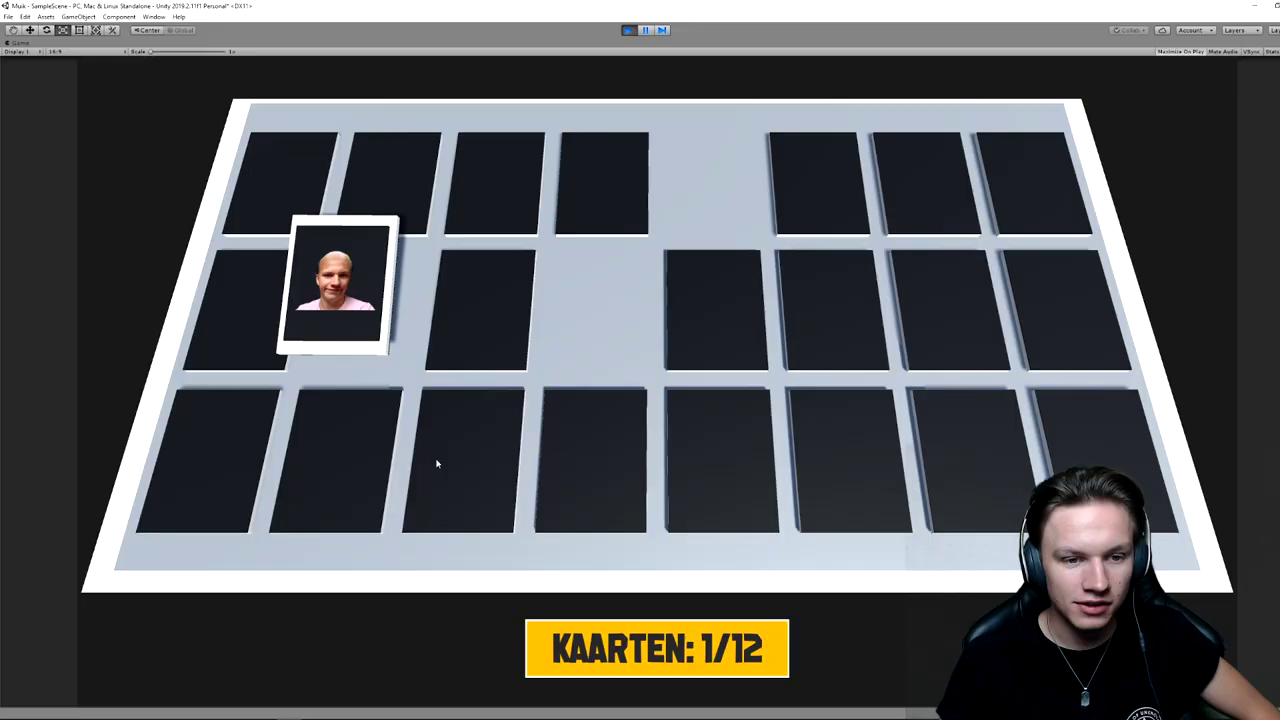
pyautogui.click(441, 463)
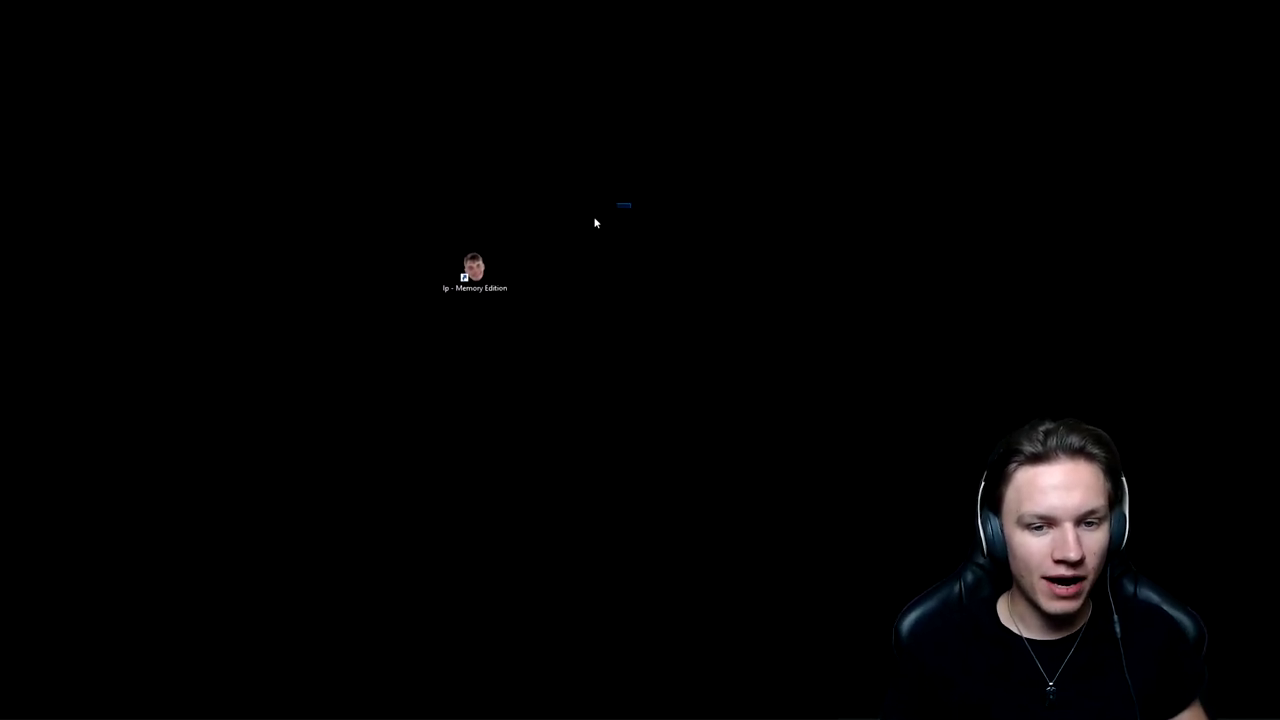
# Box-select the Ip - Memory Edition shortcut on the desktop.
pyautogui.moveTo(543, 254); pyautogui.dragTo(493, 388)
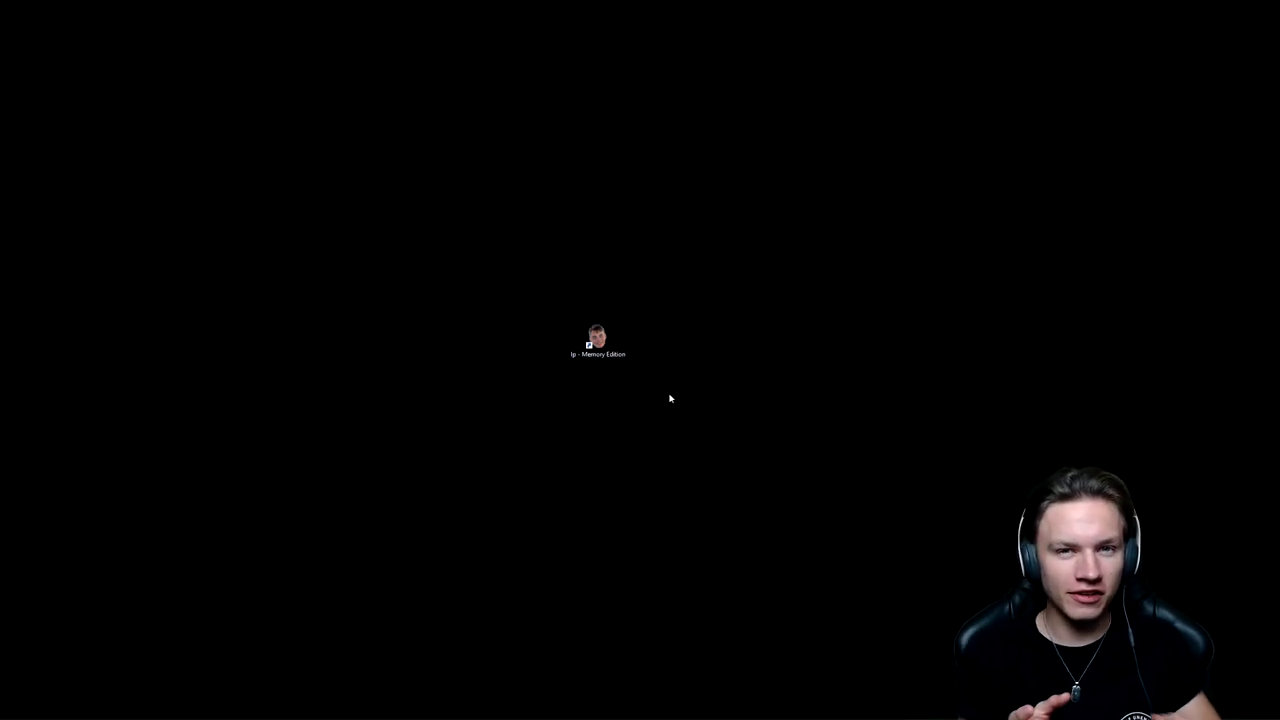
pyautogui.moveTo(649, 393); pyautogui.dragTo(546, 295)
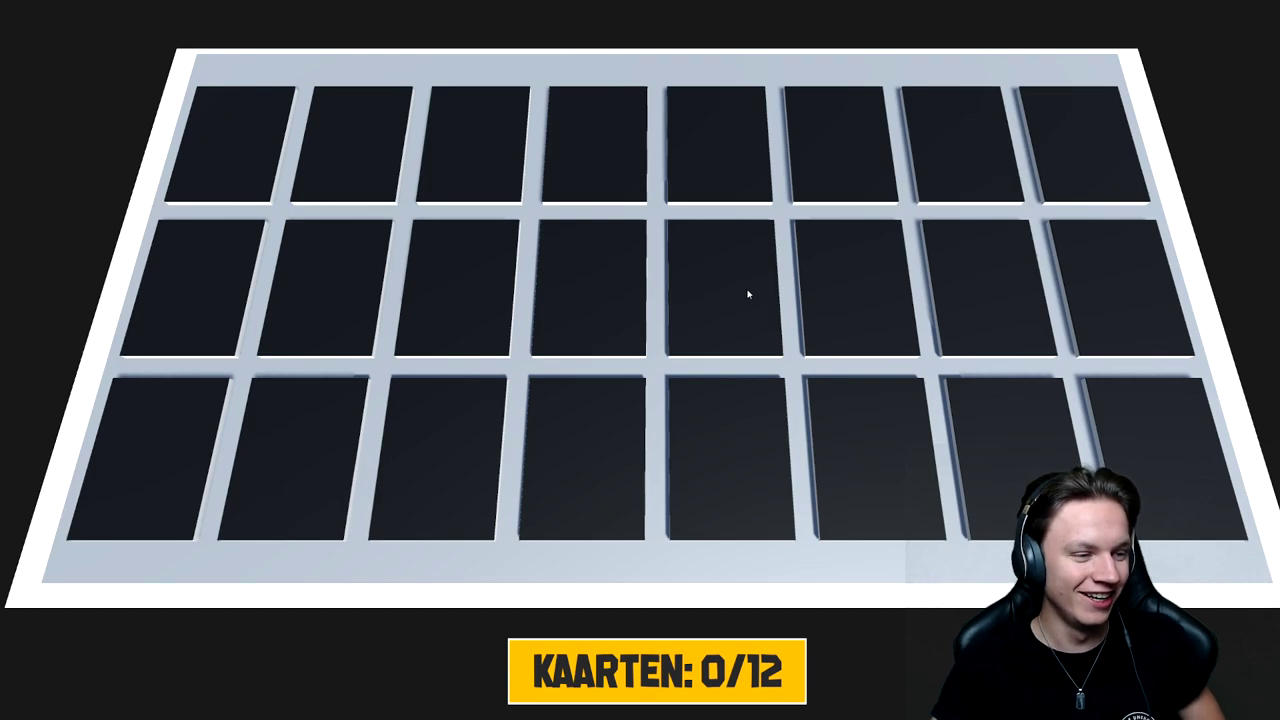
# Try three pairs of bottom- and middle-row cards on the built game's fresh 24-card board.
pyautogui.click(620, 432)
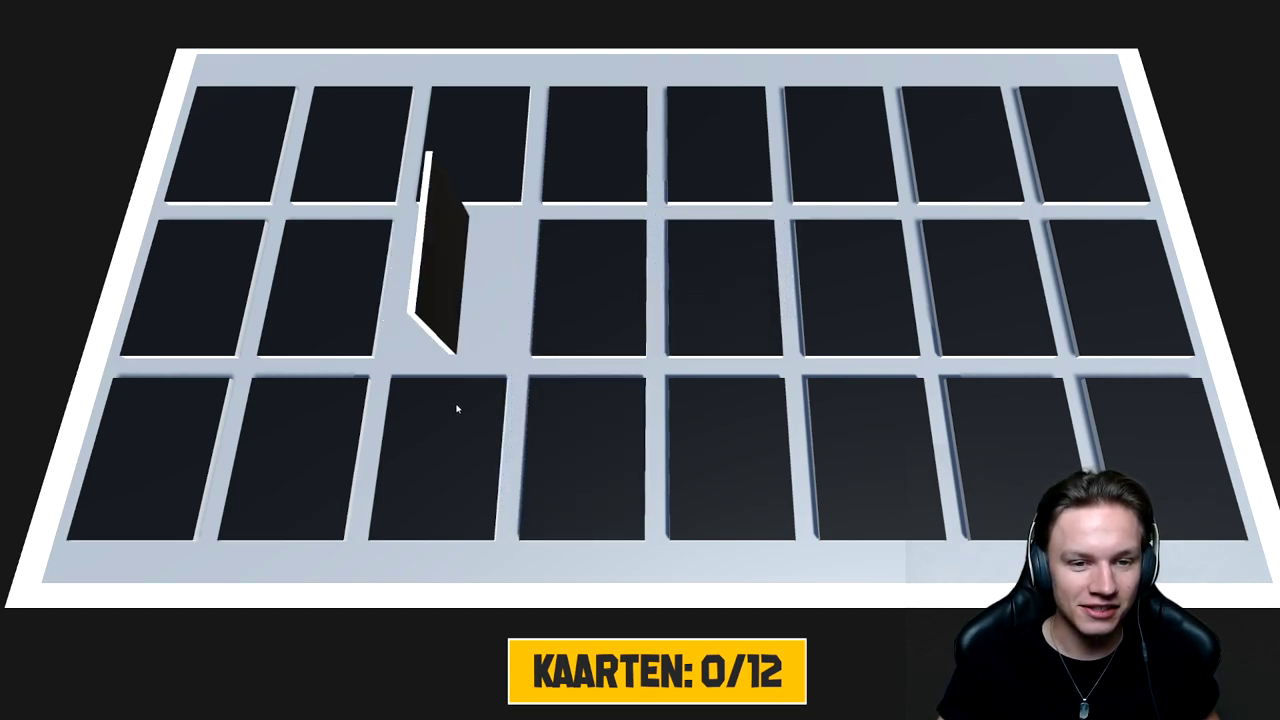
pyautogui.click(452, 430)
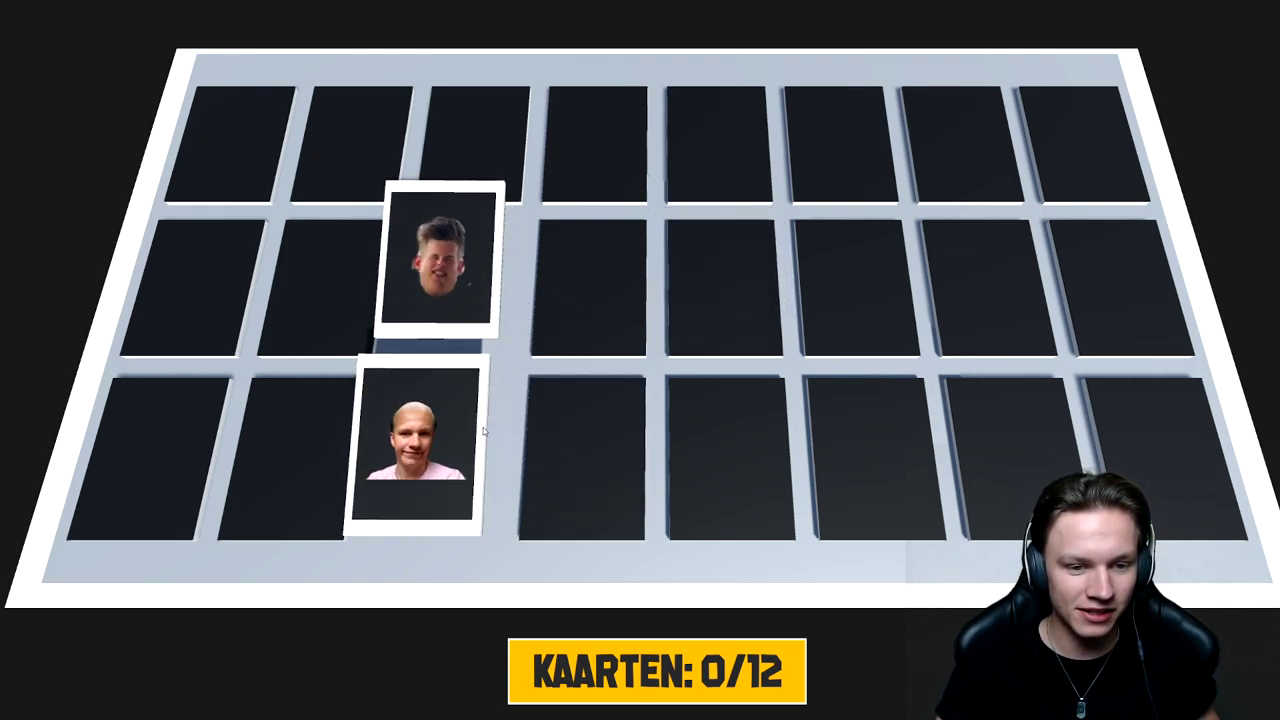
pyautogui.click(881, 444)
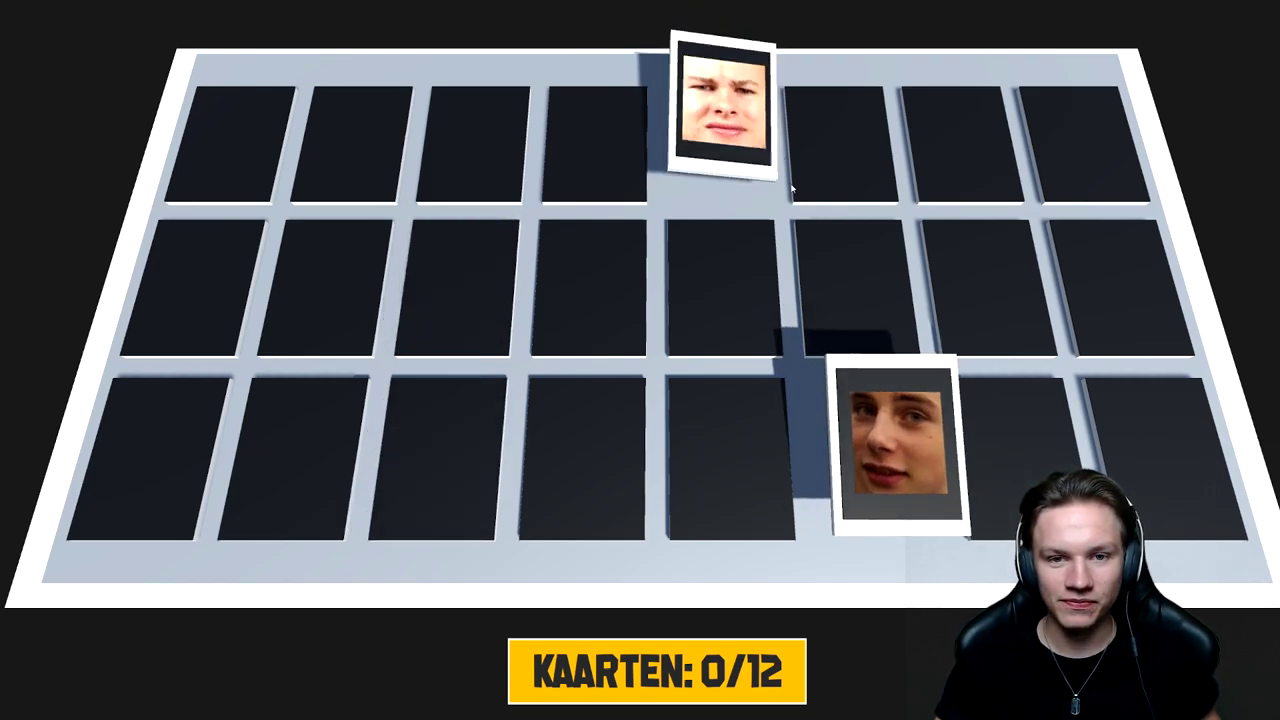
pyautogui.click(982, 303)
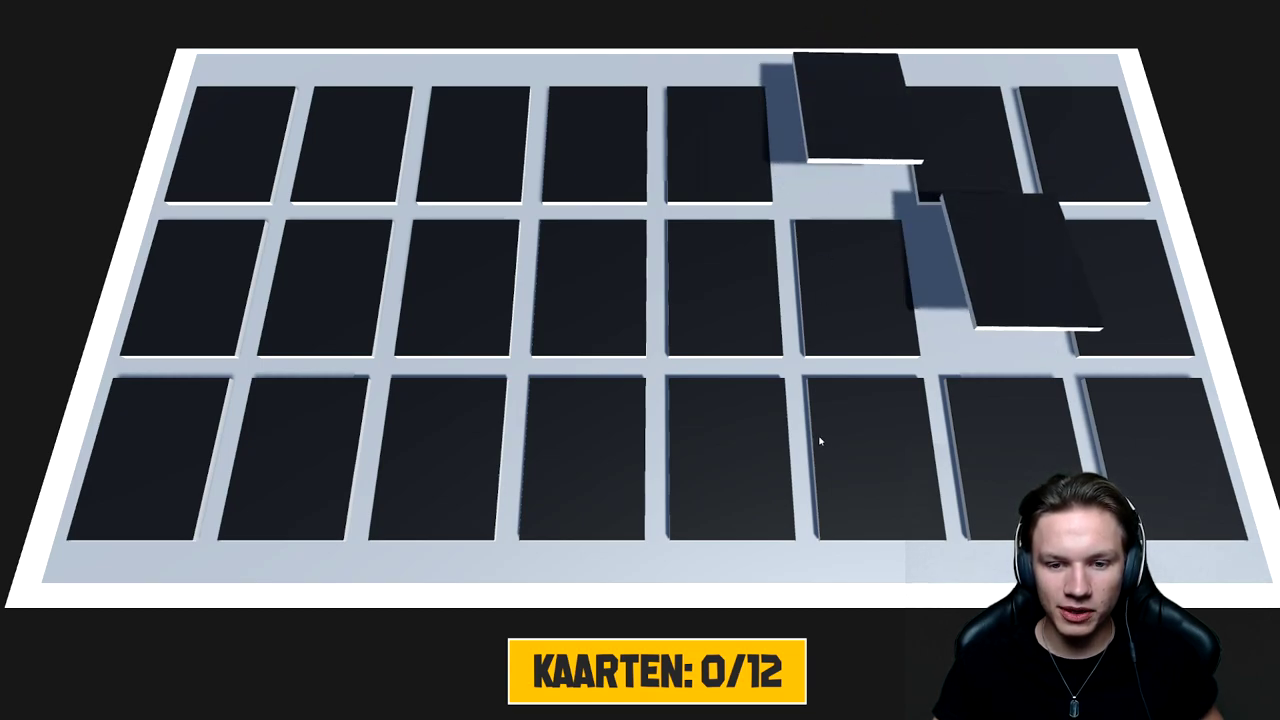
pyautogui.click(859, 455)
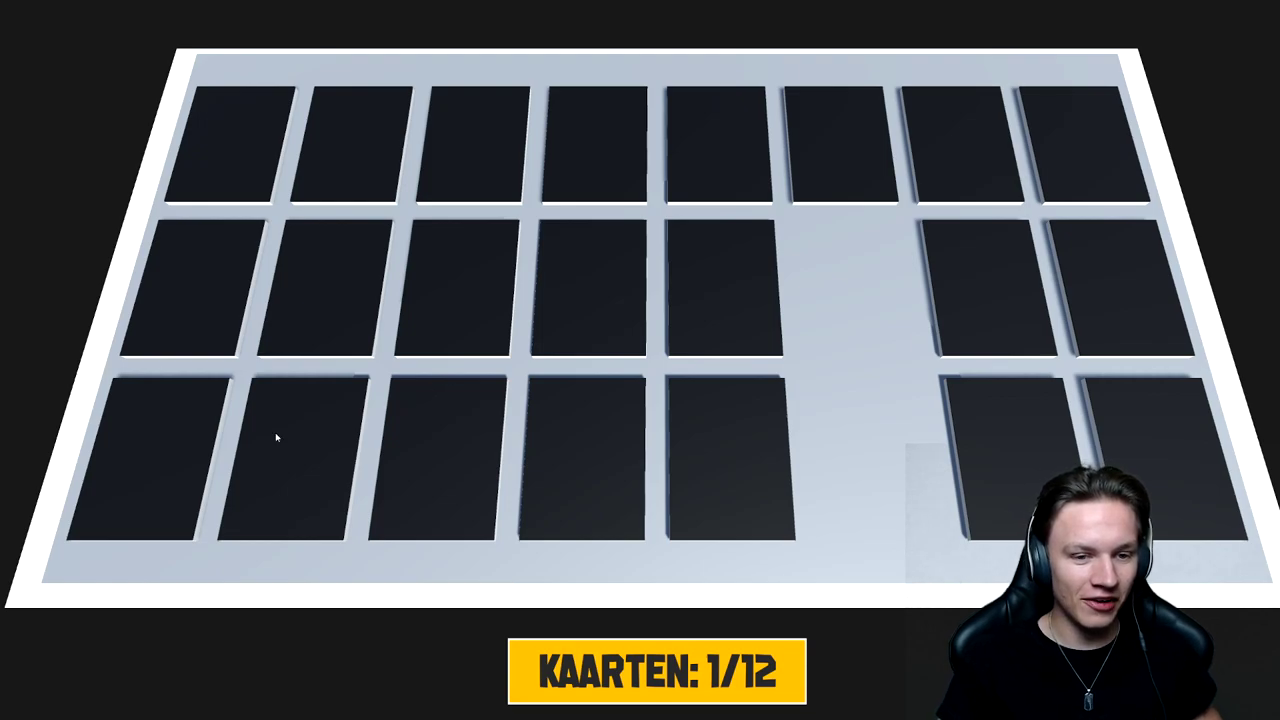
pyautogui.click(276, 437)
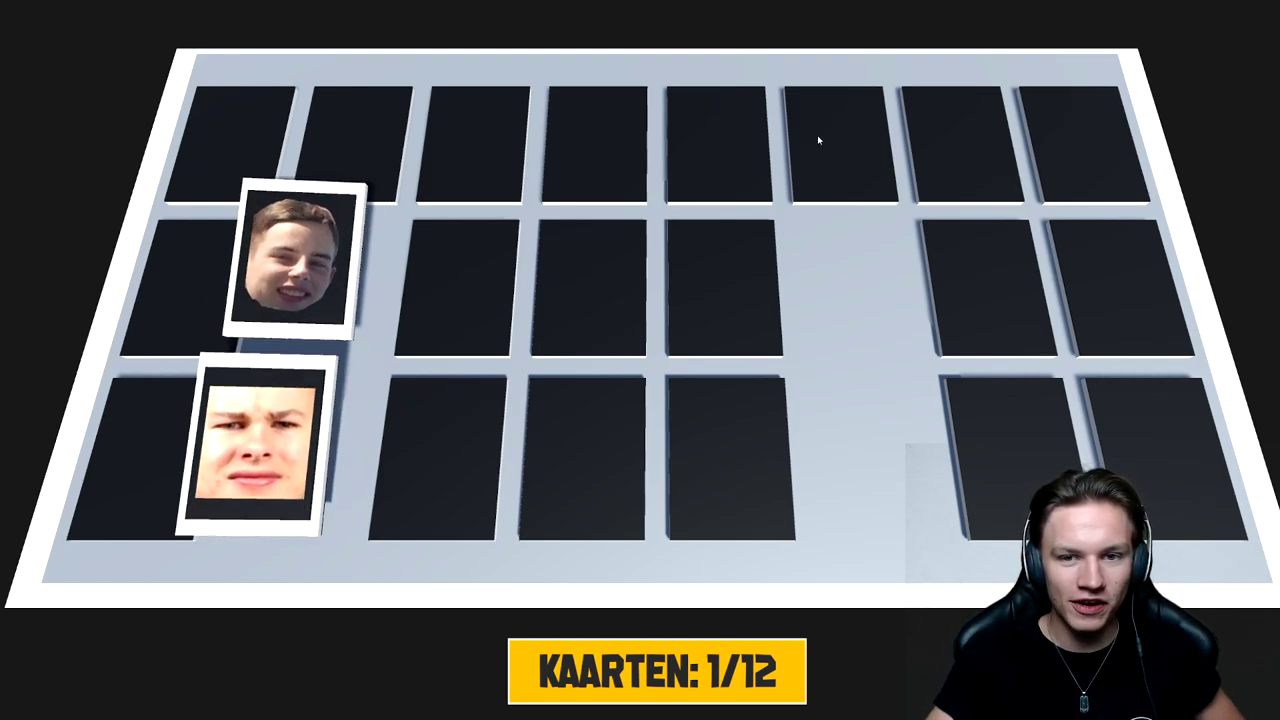
# Flip top, middle and bottom-row cards until more pairs clear and the counter reads KAARTEN: 3/12.
pyautogui.click(739, 139)
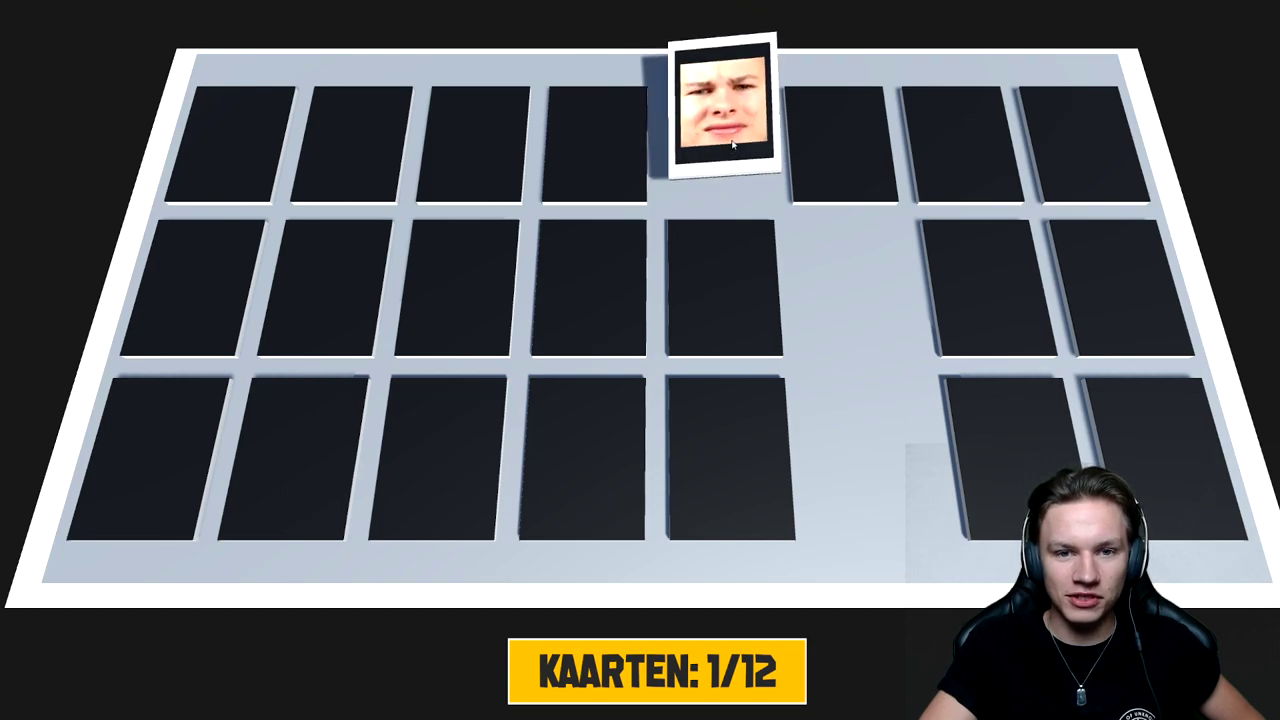
pyautogui.click(280, 454)
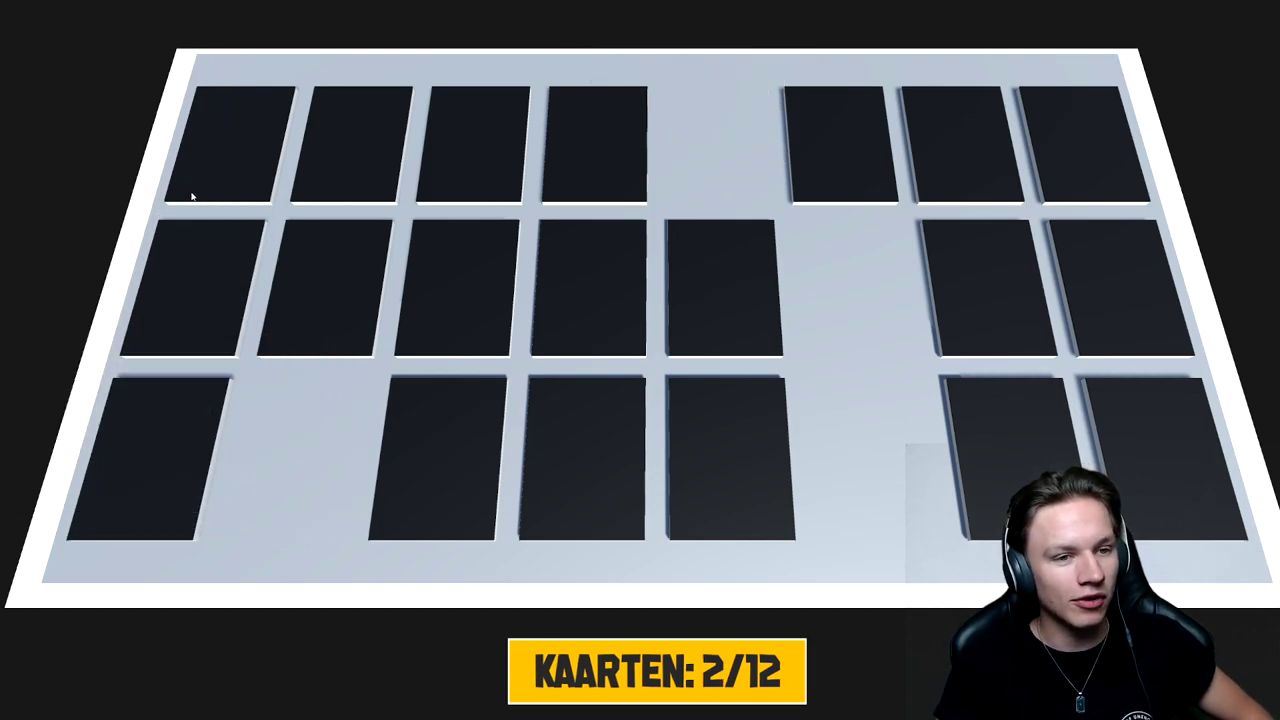
pyautogui.click(192, 196)
pyautogui.click(457, 288)
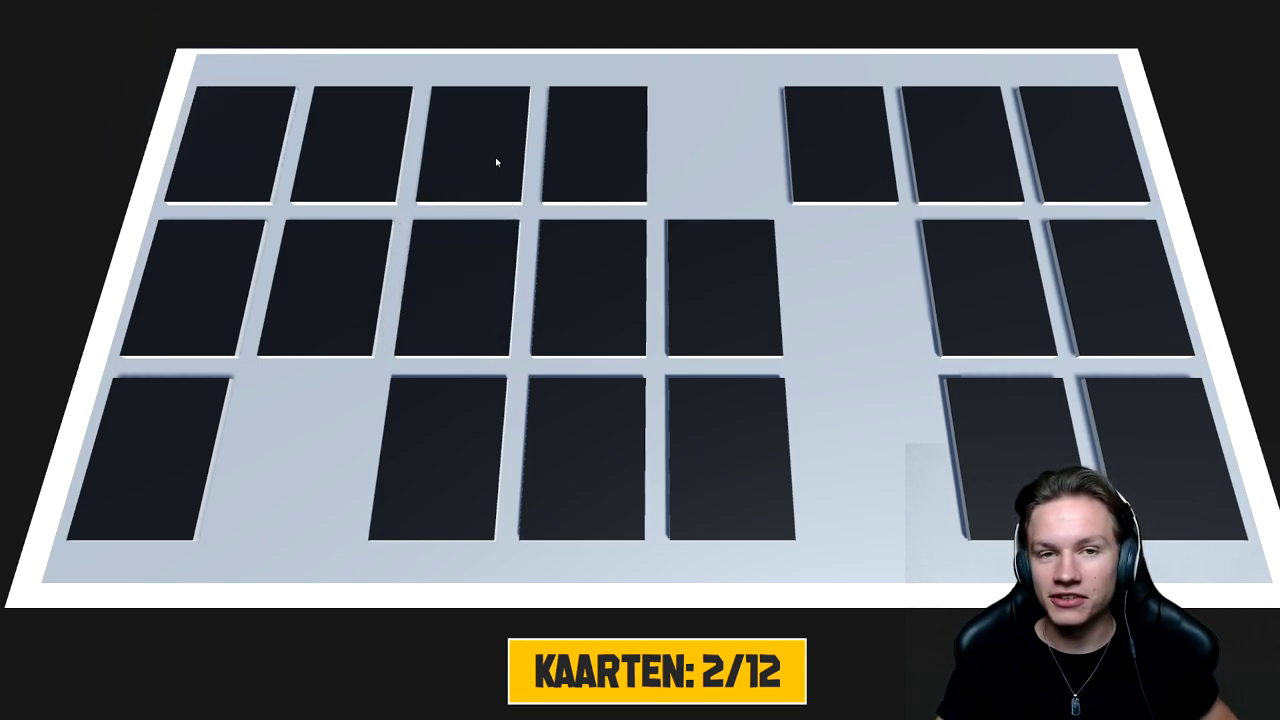
pyautogui.click(600, 310)
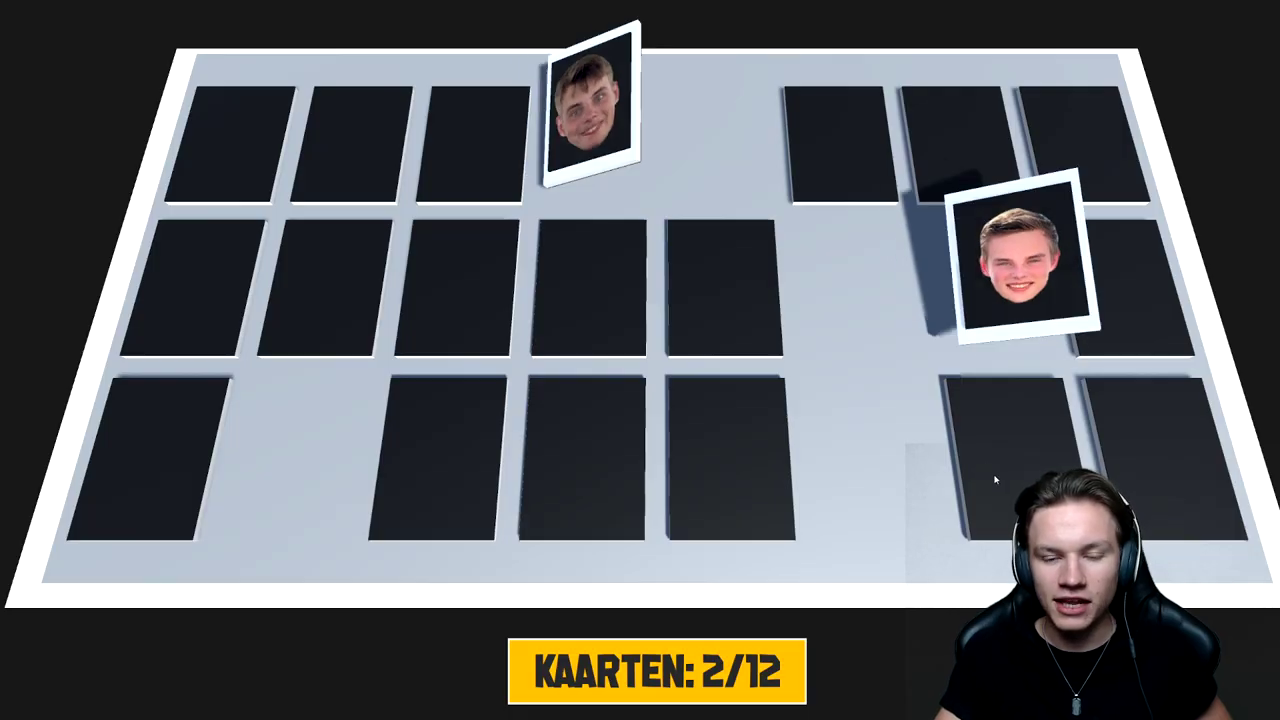
pyautogui.click(1007, 478)
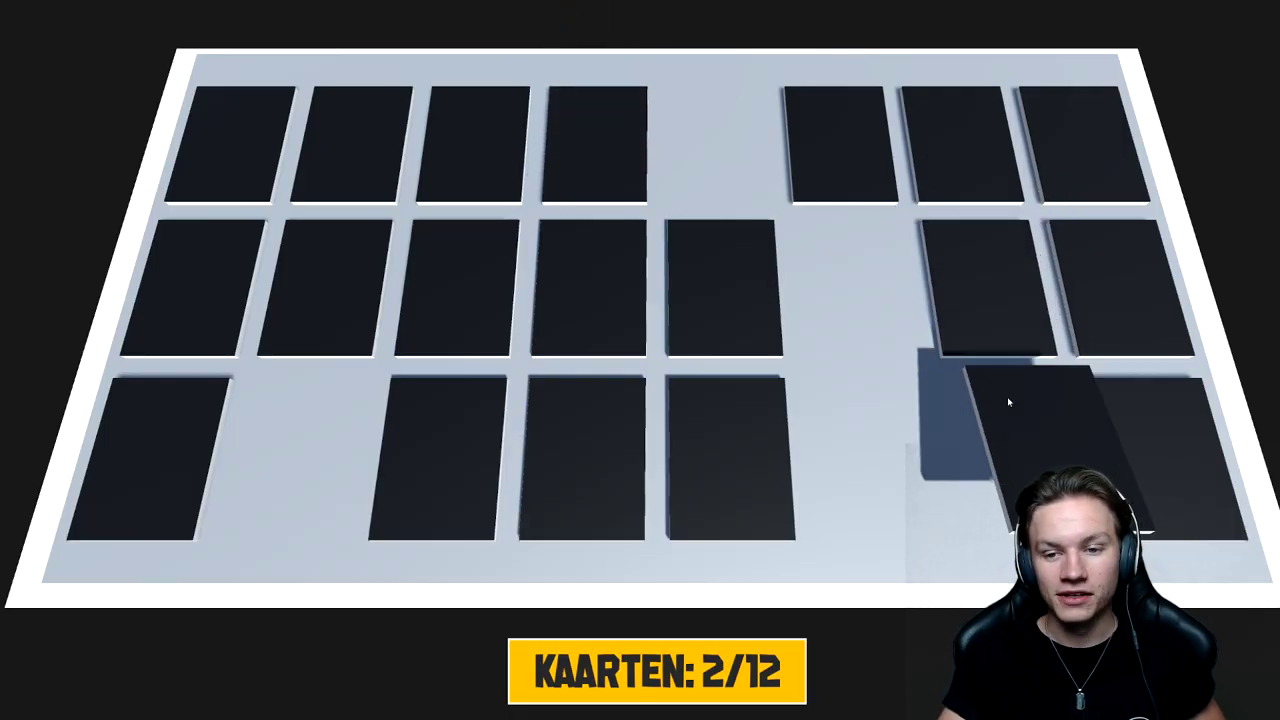
pyautogui.click(1094, 295)
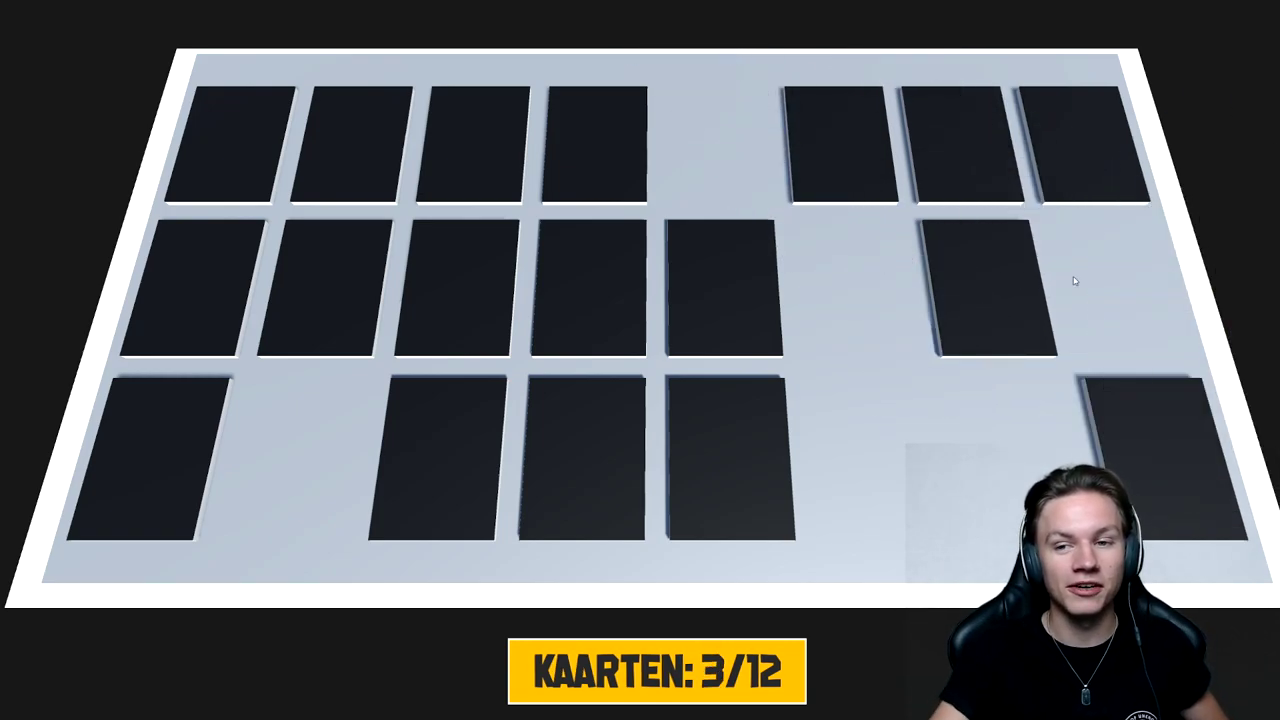
pyautogui.click(1080, 150)
pyautogui.click(478, 325)
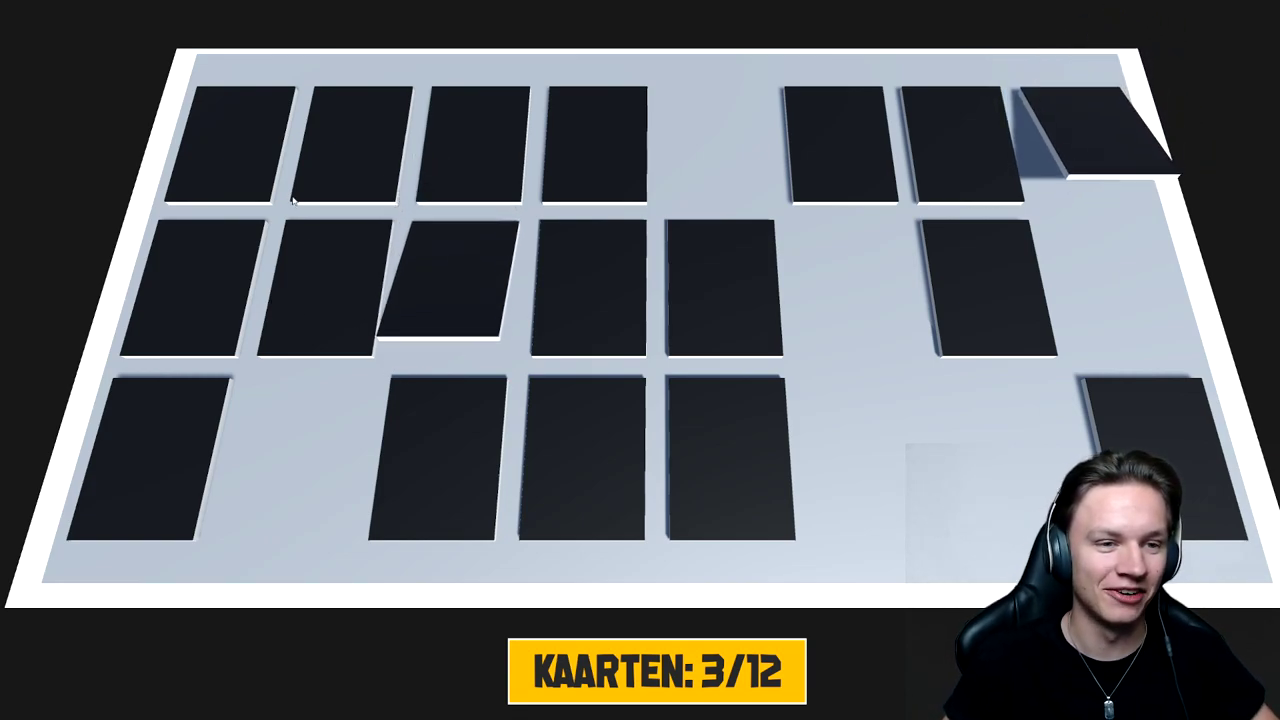
pyautogui.click(229, 137)
pyautogui.click(234, 280)
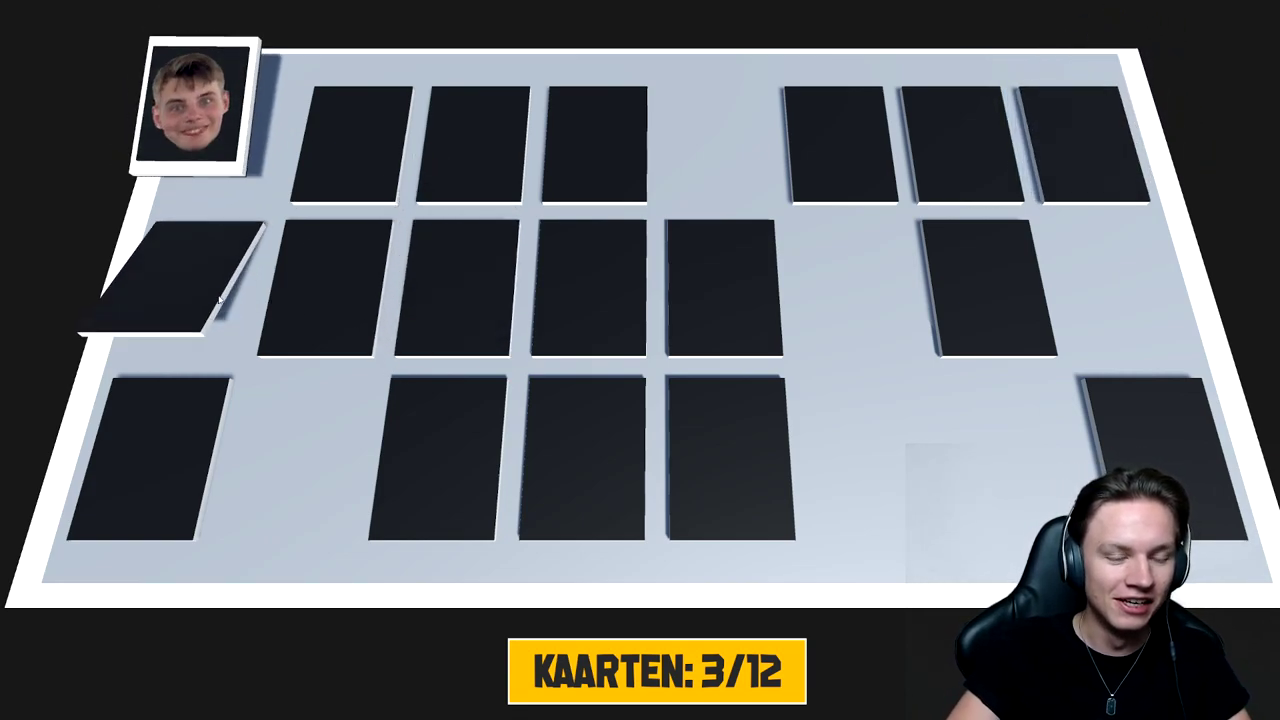
# Match a bottom-row card with the bottom-left card, then pair top- and middle-row cards.
pyautogui.click(570, 452)
pyautogui.click(190, 463)
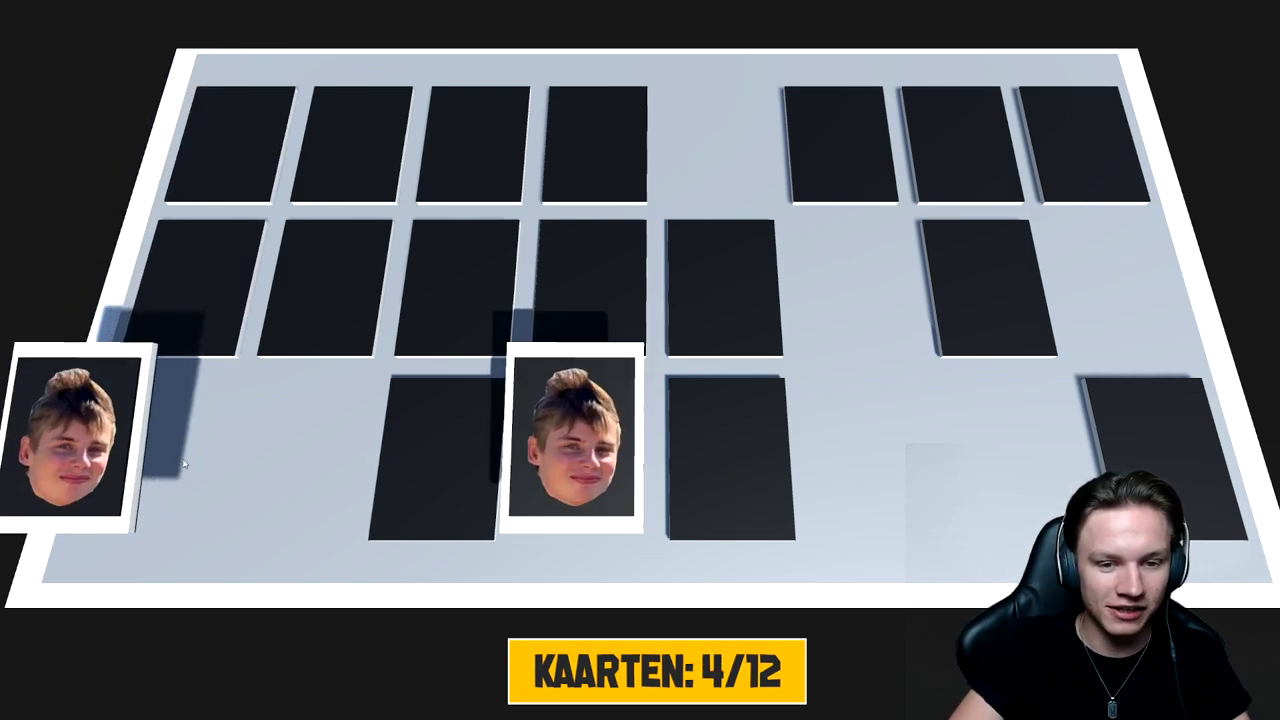
pyautogui.click(725, 304)
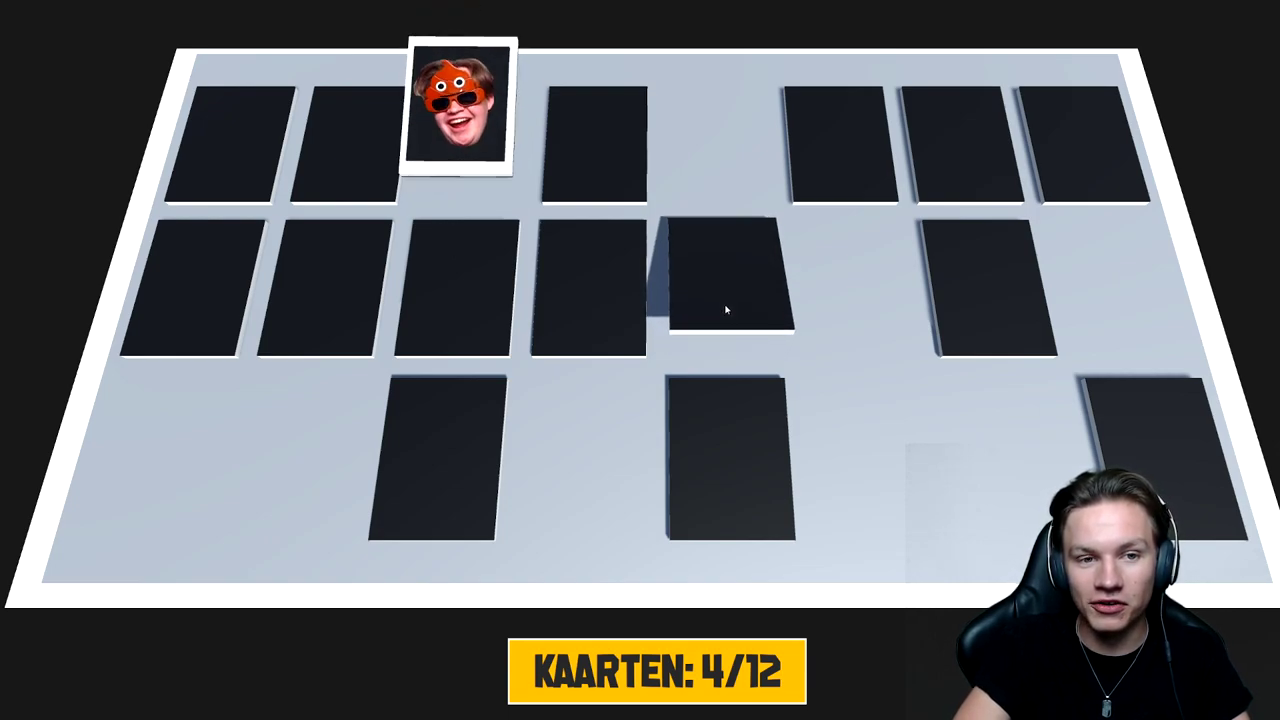
pyautogui.click(602, 285)
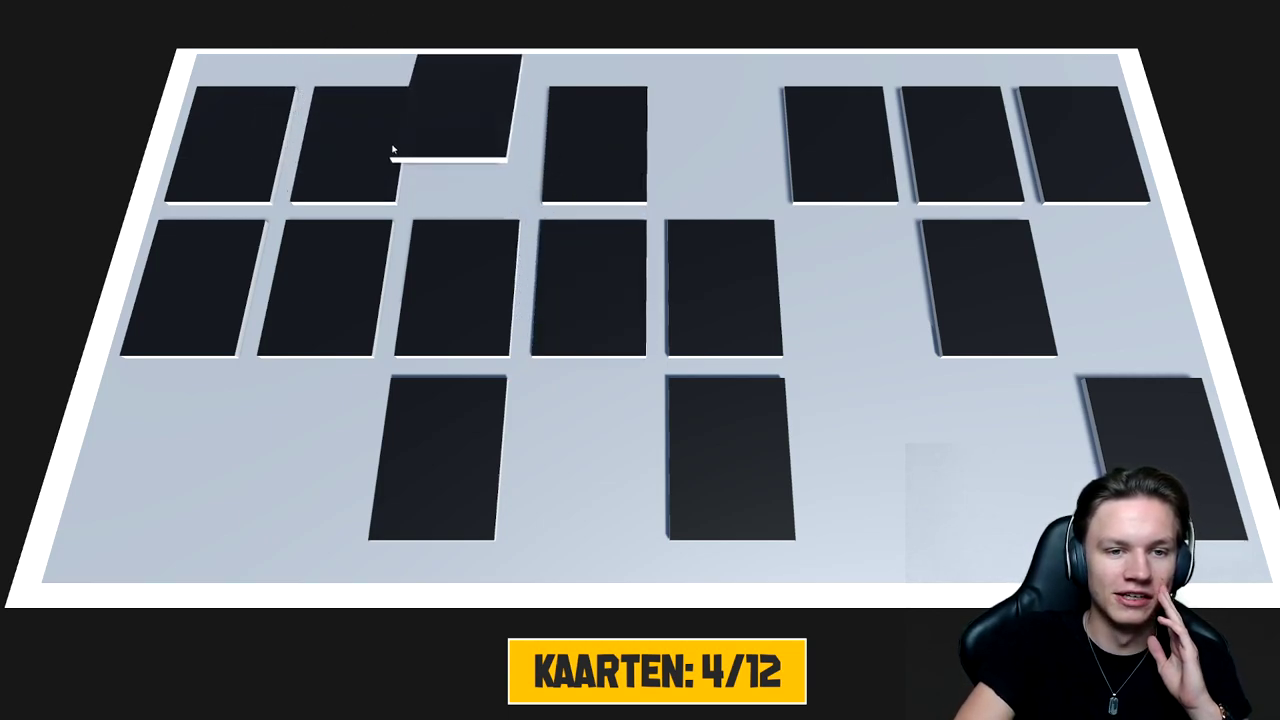
pyautogui.click(374, 143)
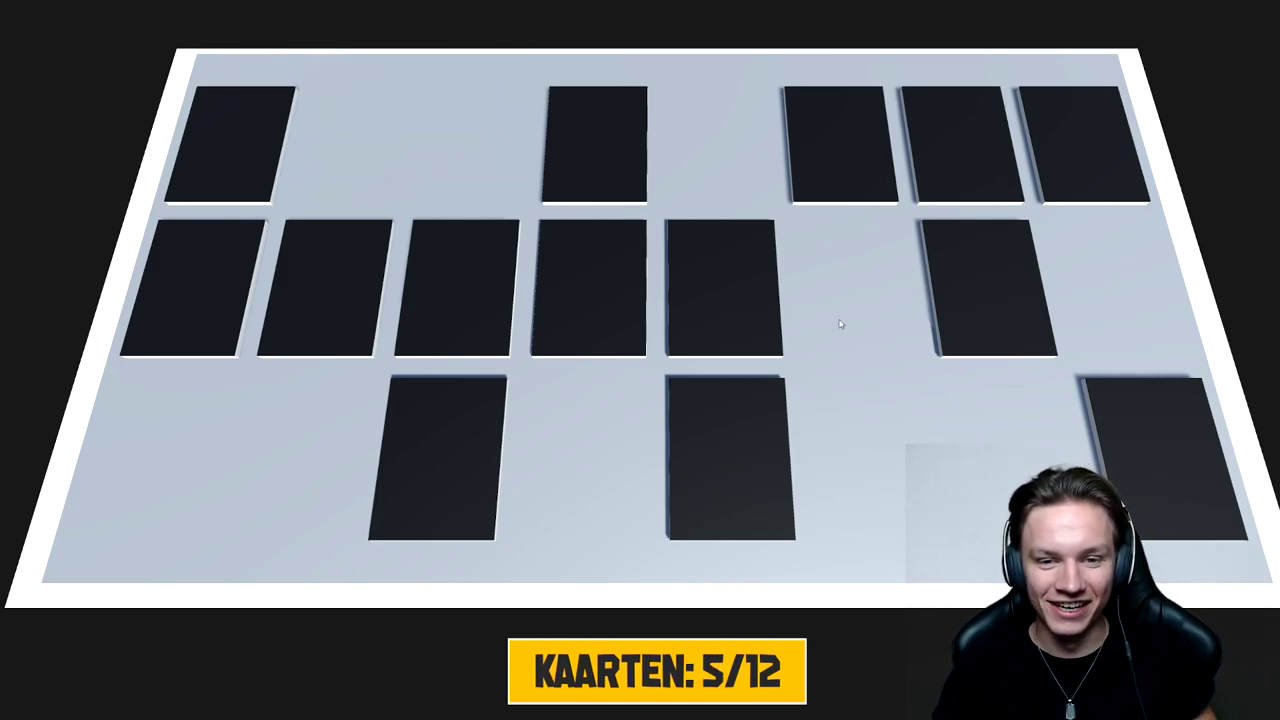
# Match the centre middle-row and right-side cards, bringing the counter to KAARTEN: 7/12.
pyautogui.click(966, 284)
pyautogui.click(730, 298)
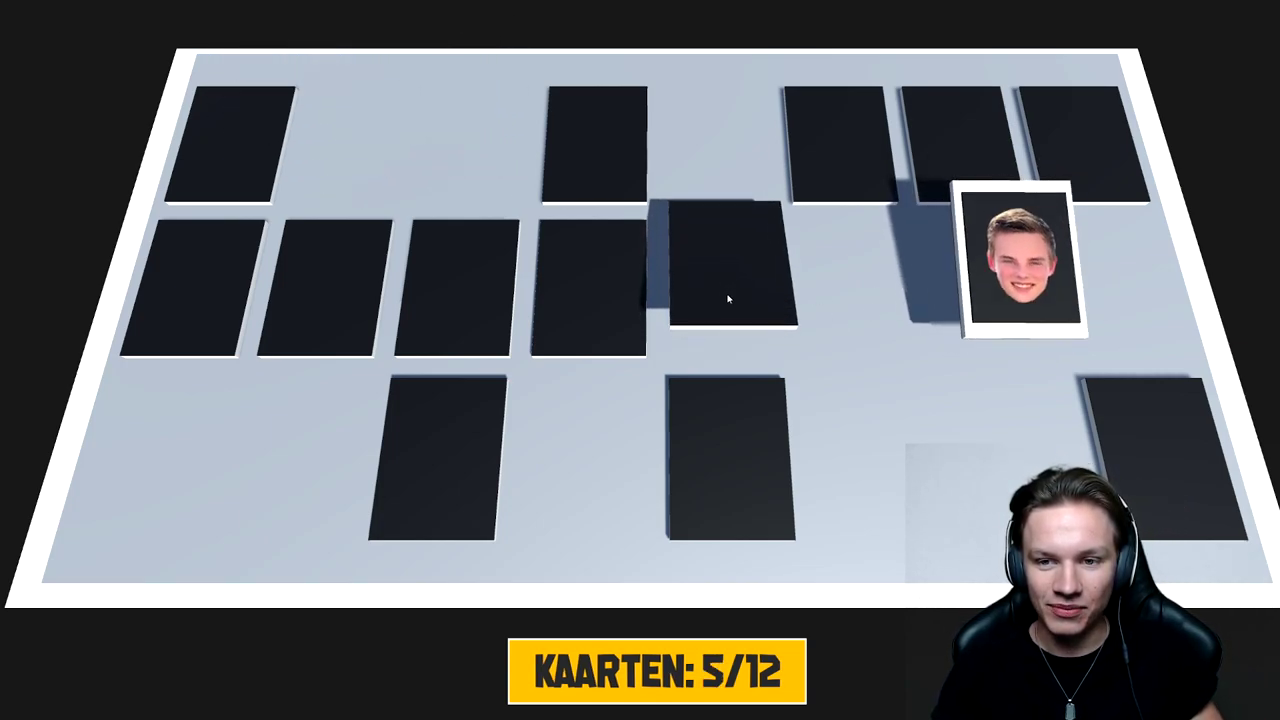
pyautogui.click(352, 283)
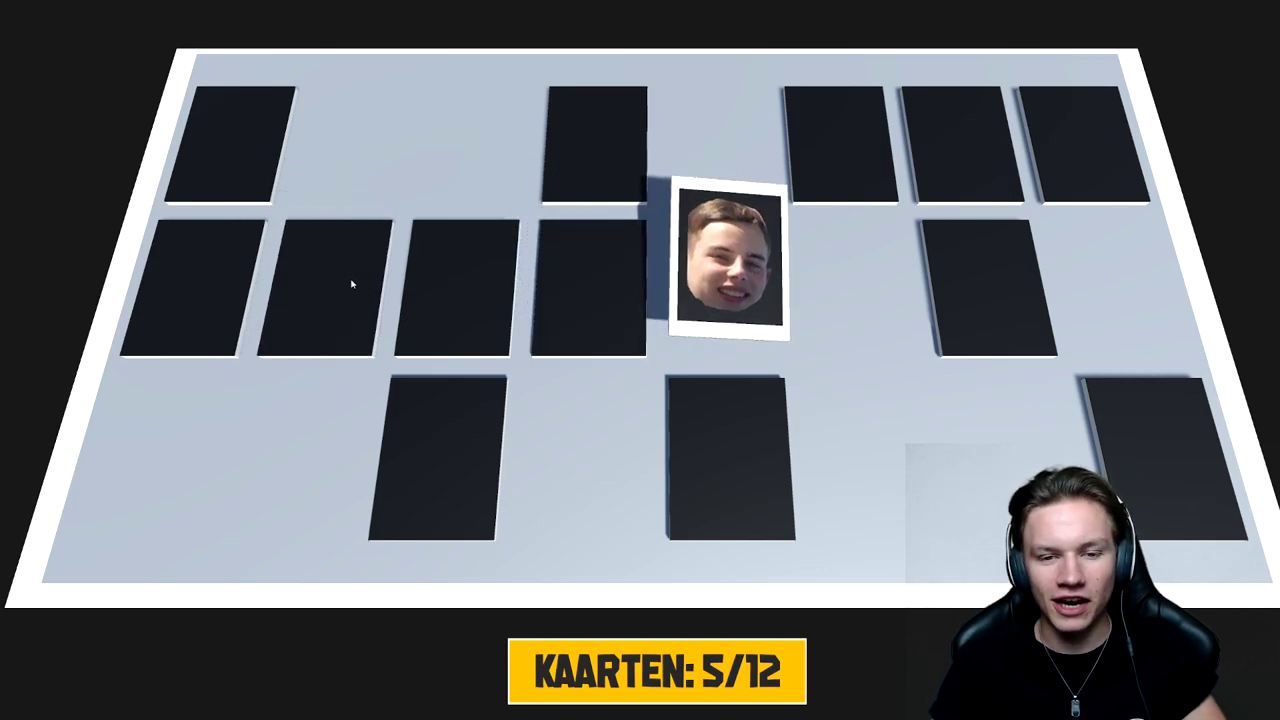
pyautogui.click(352, 285)
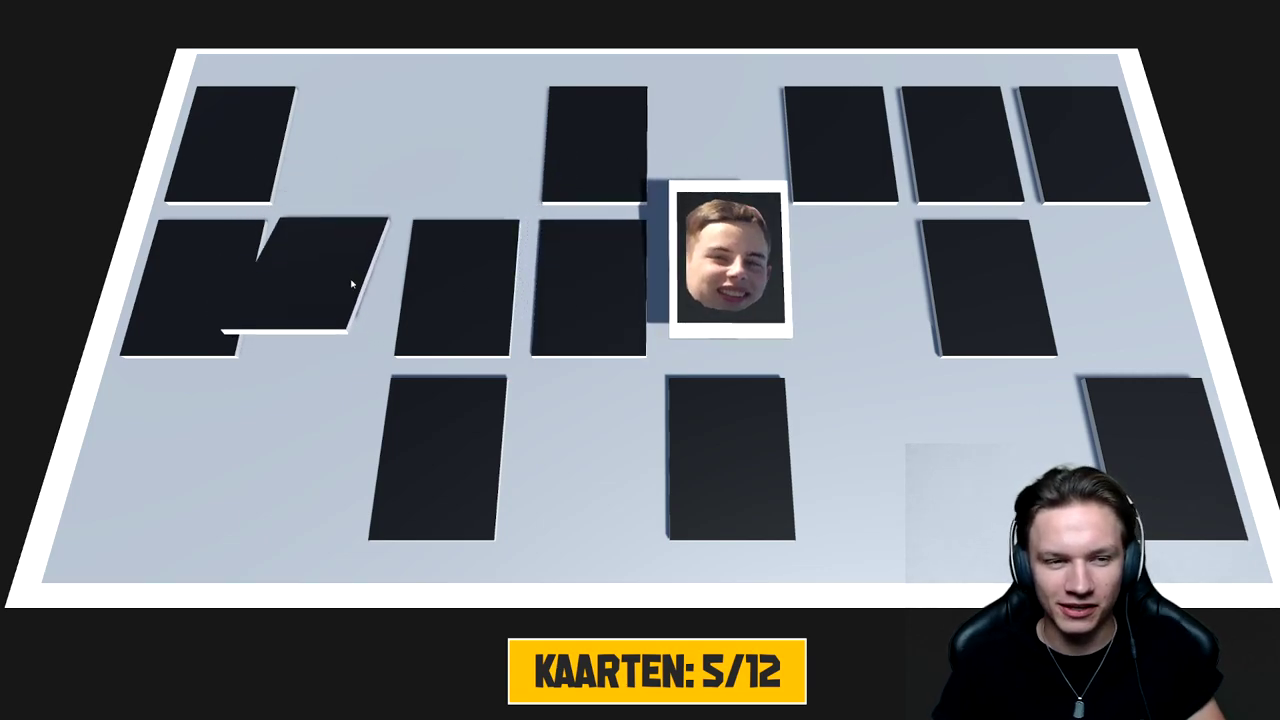
pyautogui.click(749, 444)
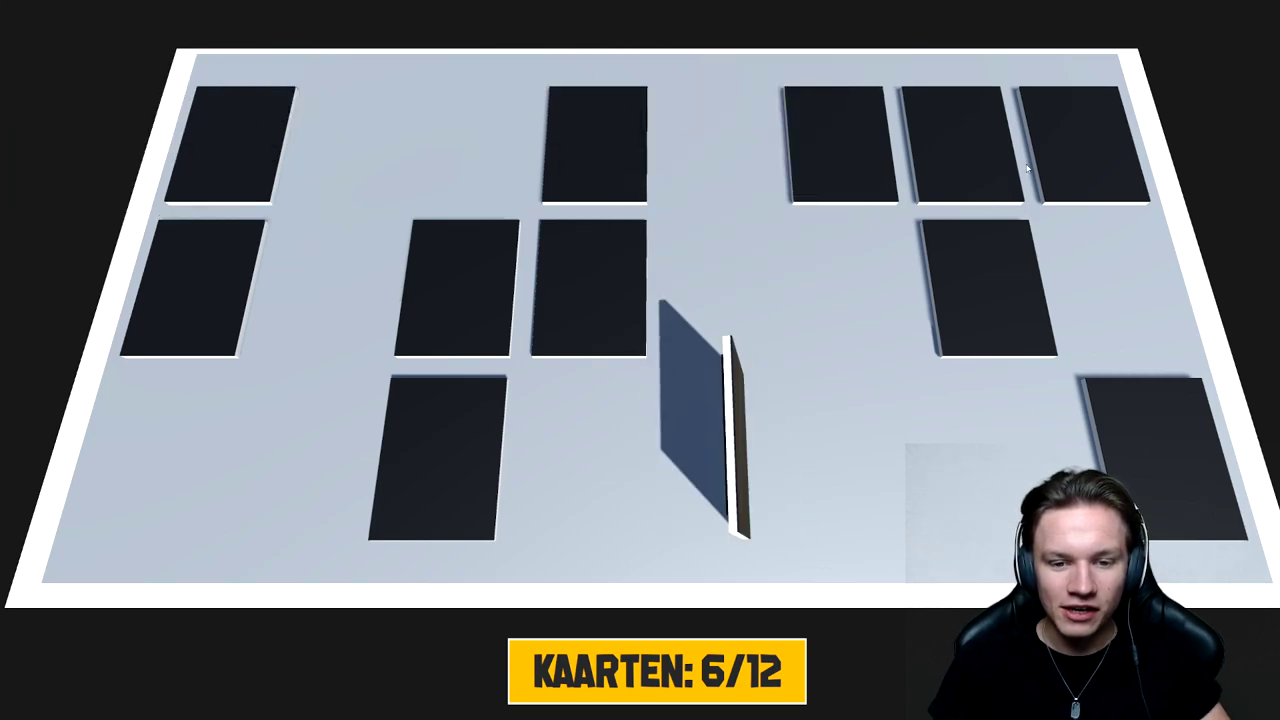
pyautogui.click(975, 291)
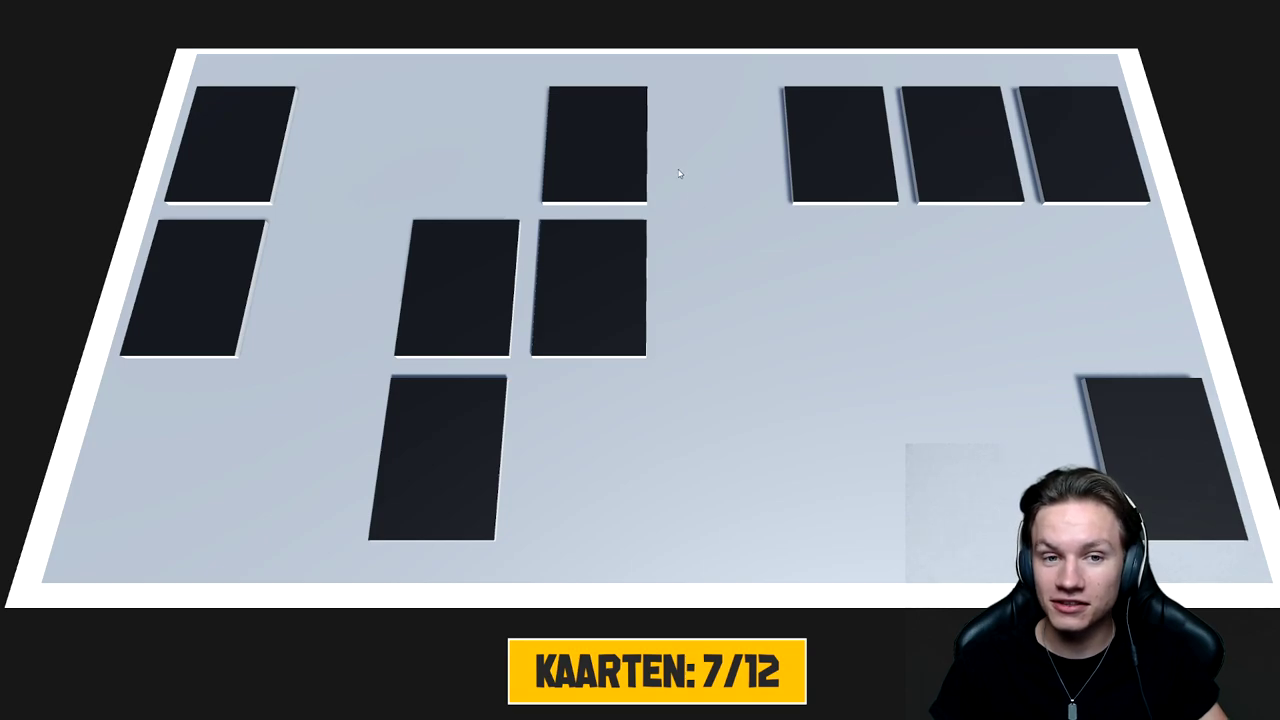
# Turn over four face-down cards, two at a time, across the top row and lower left to find matches.
pyautogui.click(619, 160)
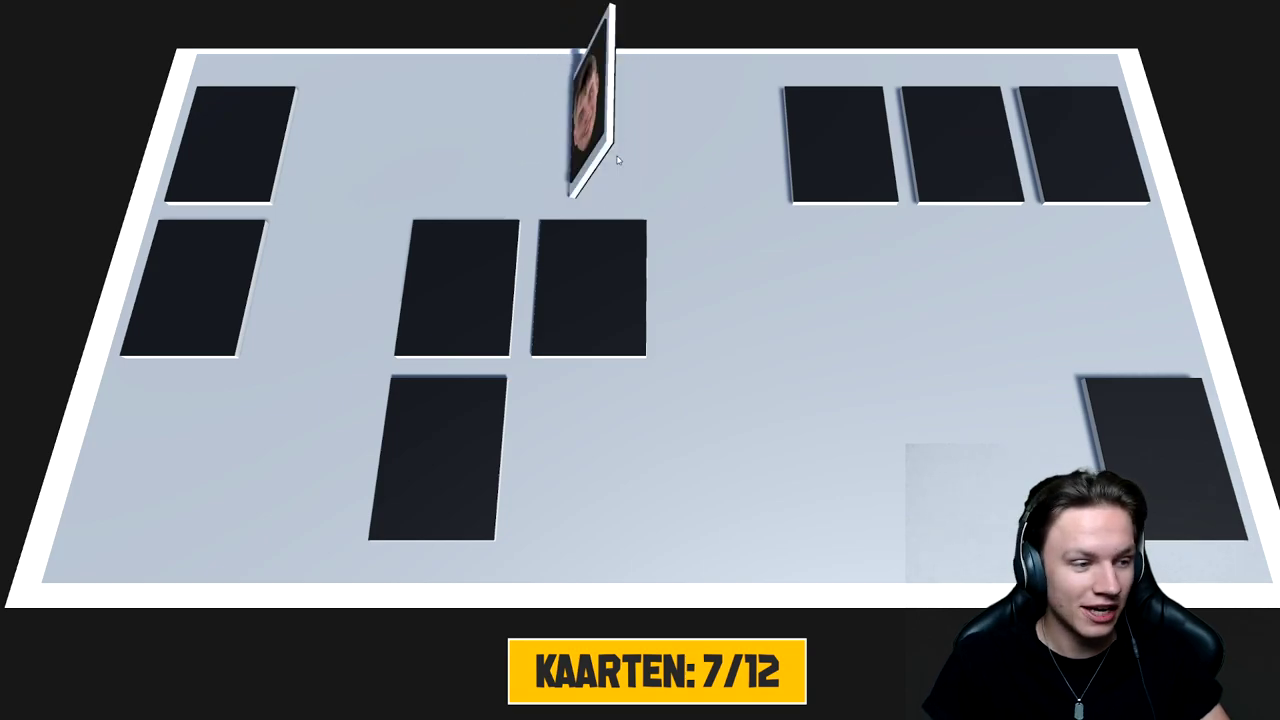
pyautogui.click(967, 174)
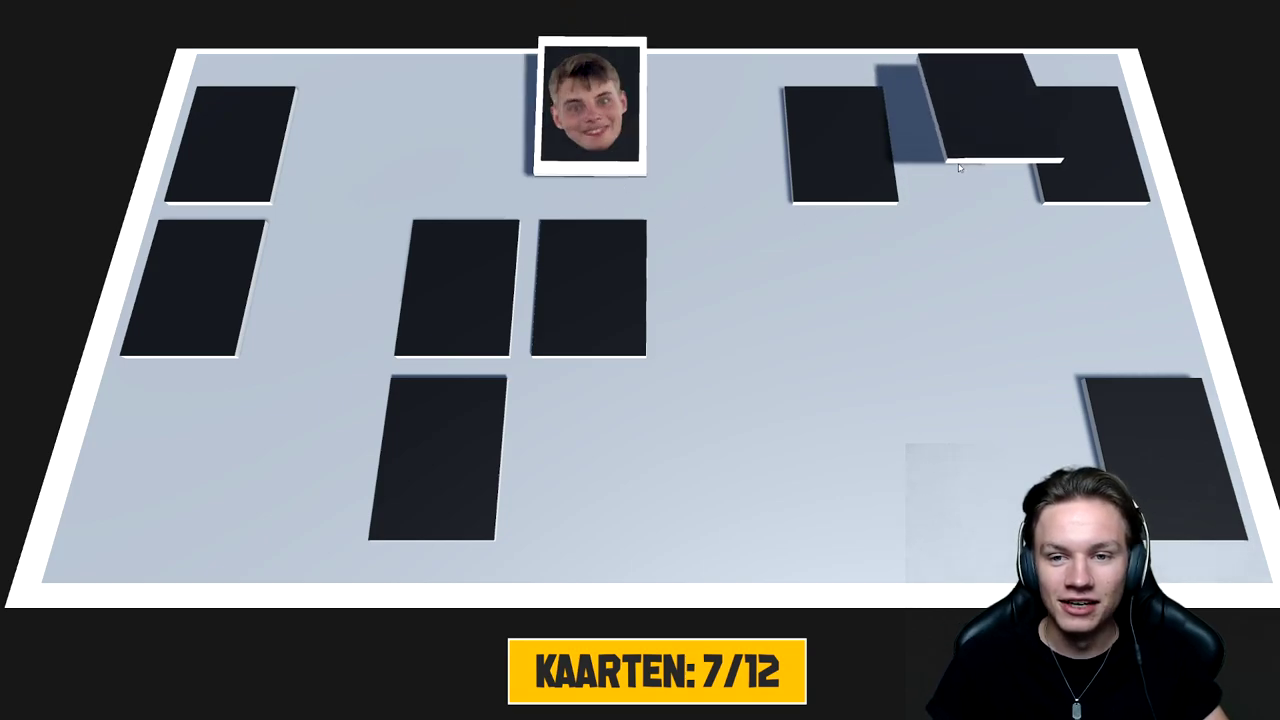
pyautogui.click(1071, 129)
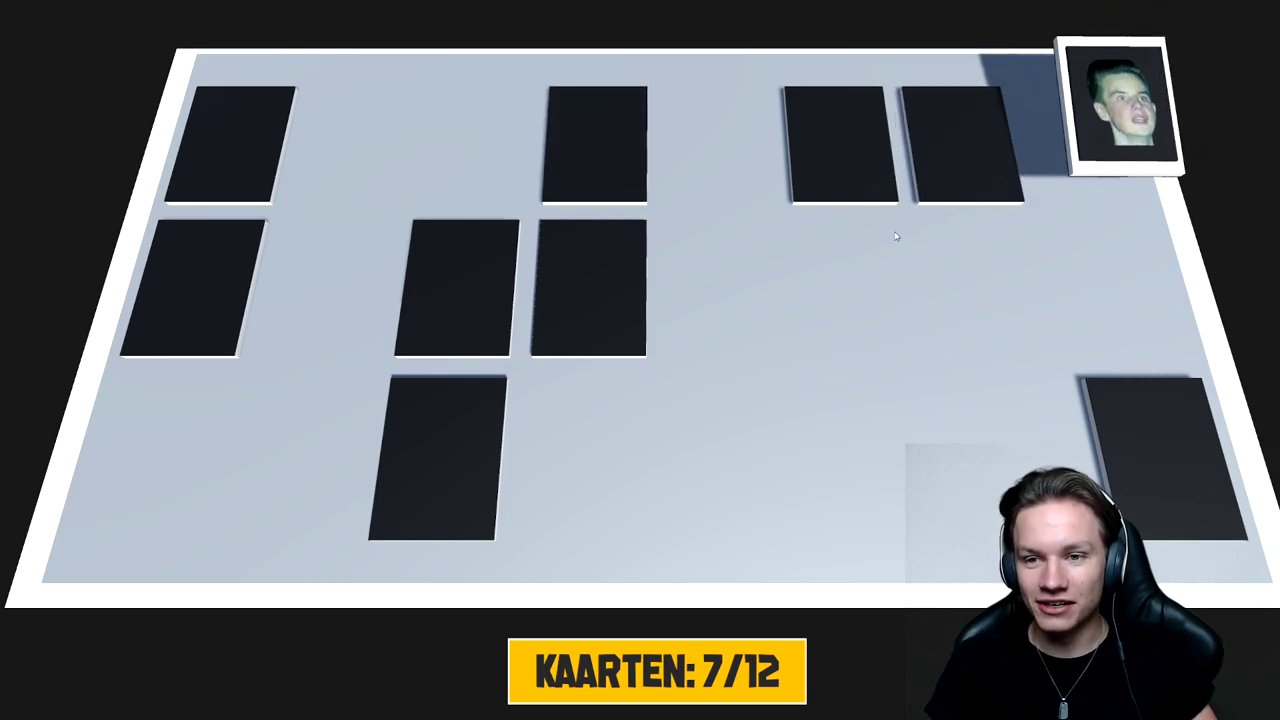
pyautogui.click(435, 451)
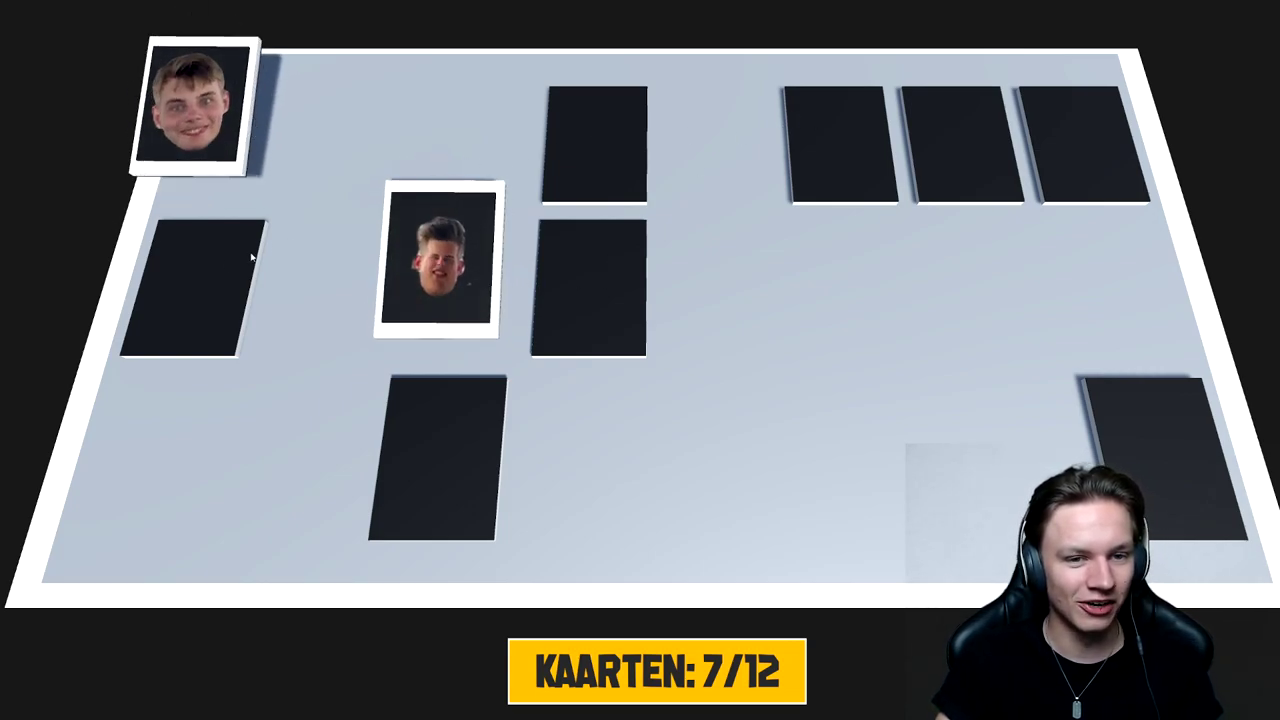
# Pair the remembered top-row and left-side cards, clearing more matches until four face-down cards remain.
pyautogui.click(196, 273)
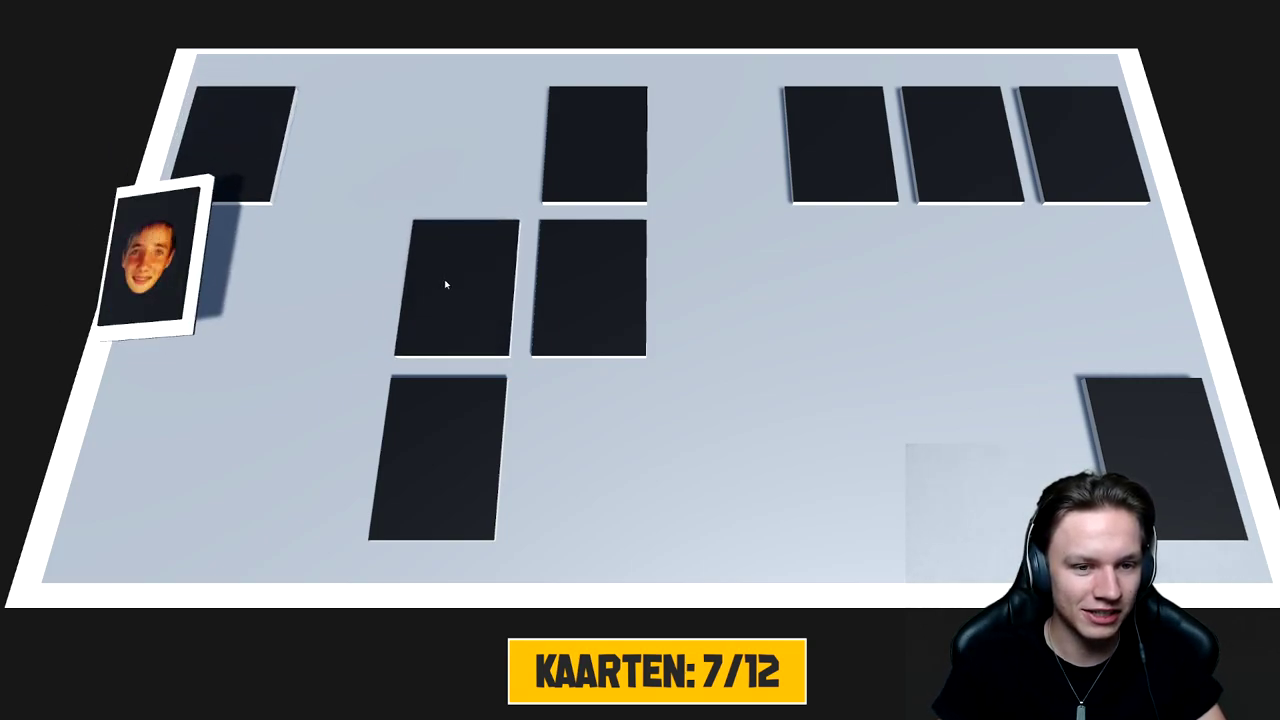
pyautogui.click(880, 174)
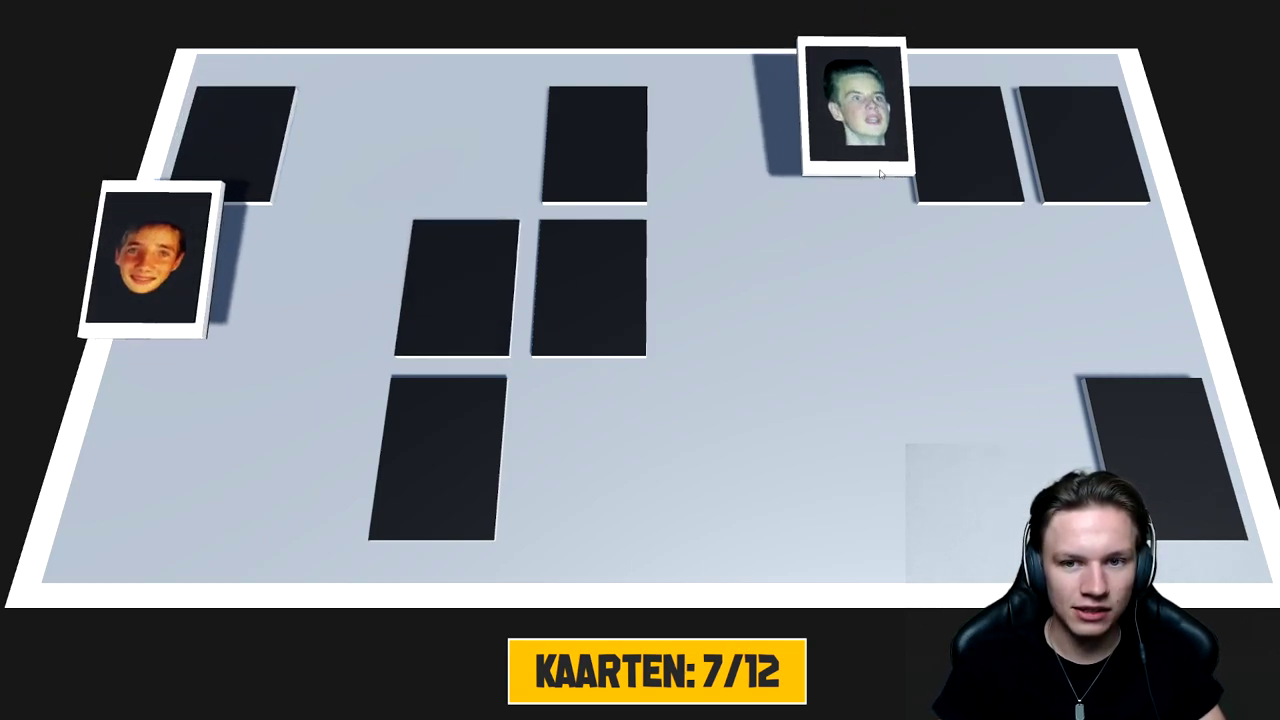
pyautogui.click(1080, 150)
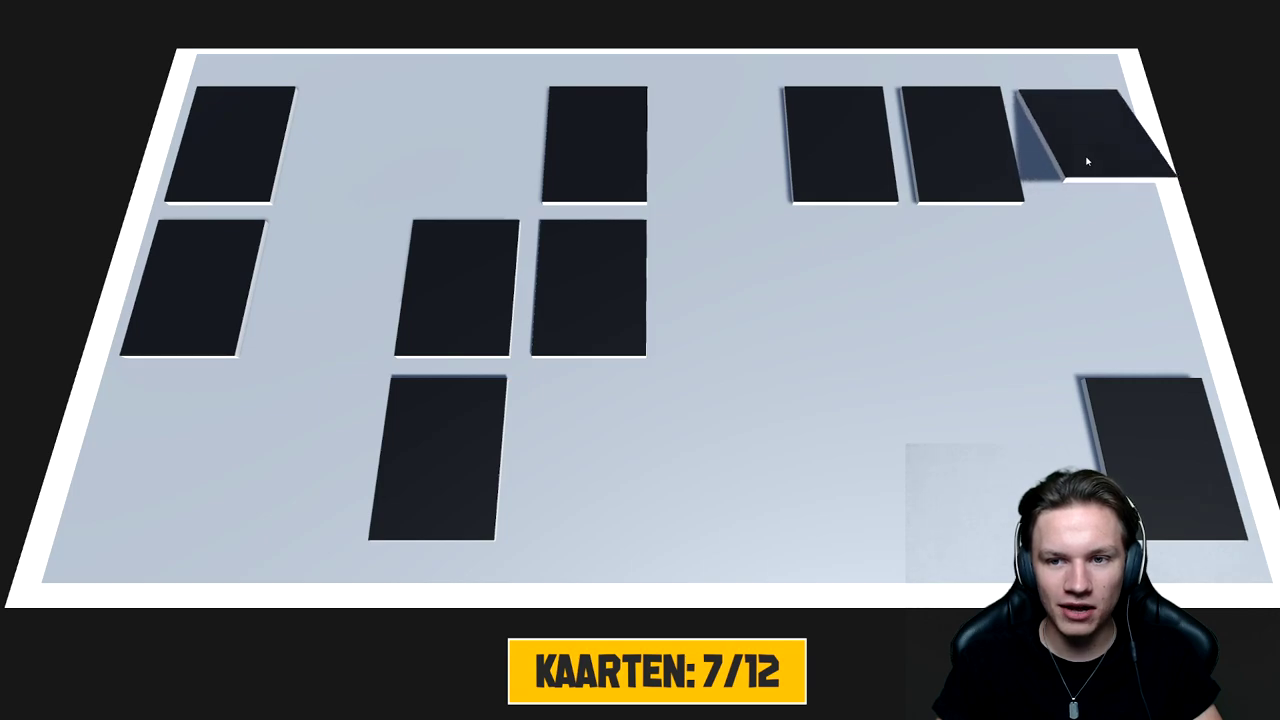
pyautogui.click(862, 158)
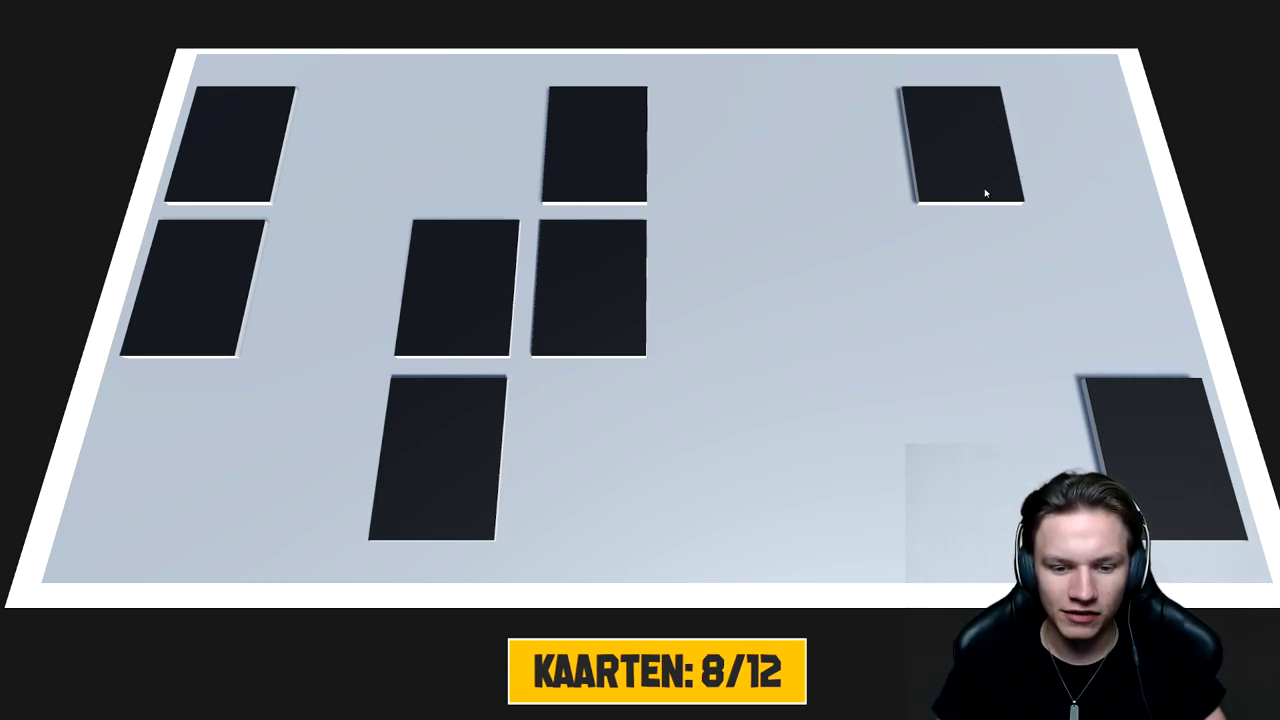
pyautogui.click(221, 280)
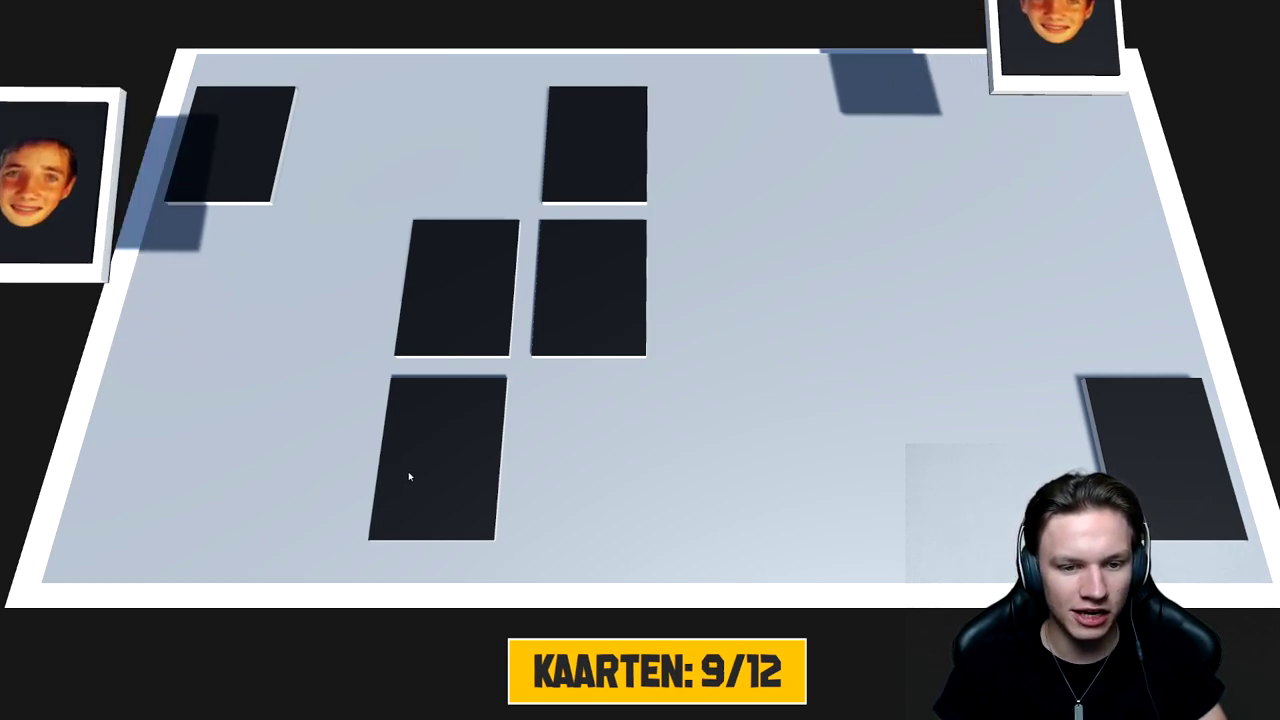
pyautogui.click(458, 465)
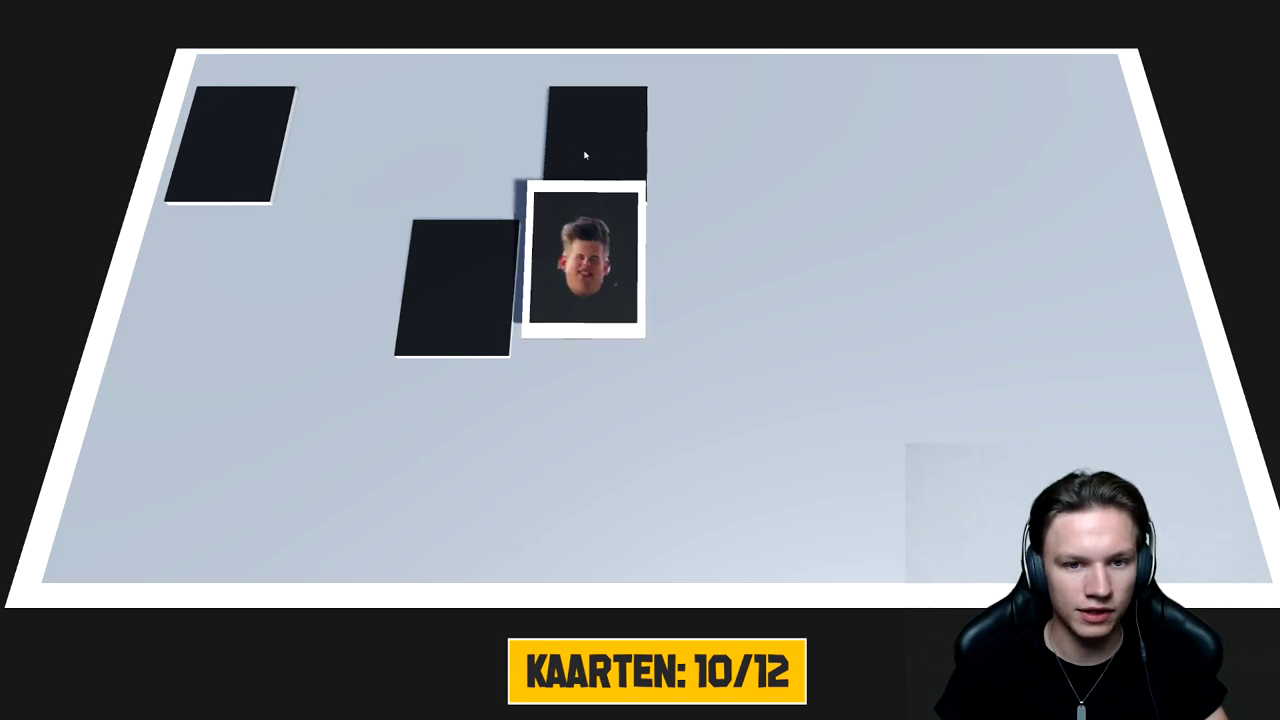
# Match the two middle-row cards, then flip the top-middle and top-left cards, reaching 11/12.
pyautogui.click(508, 284)
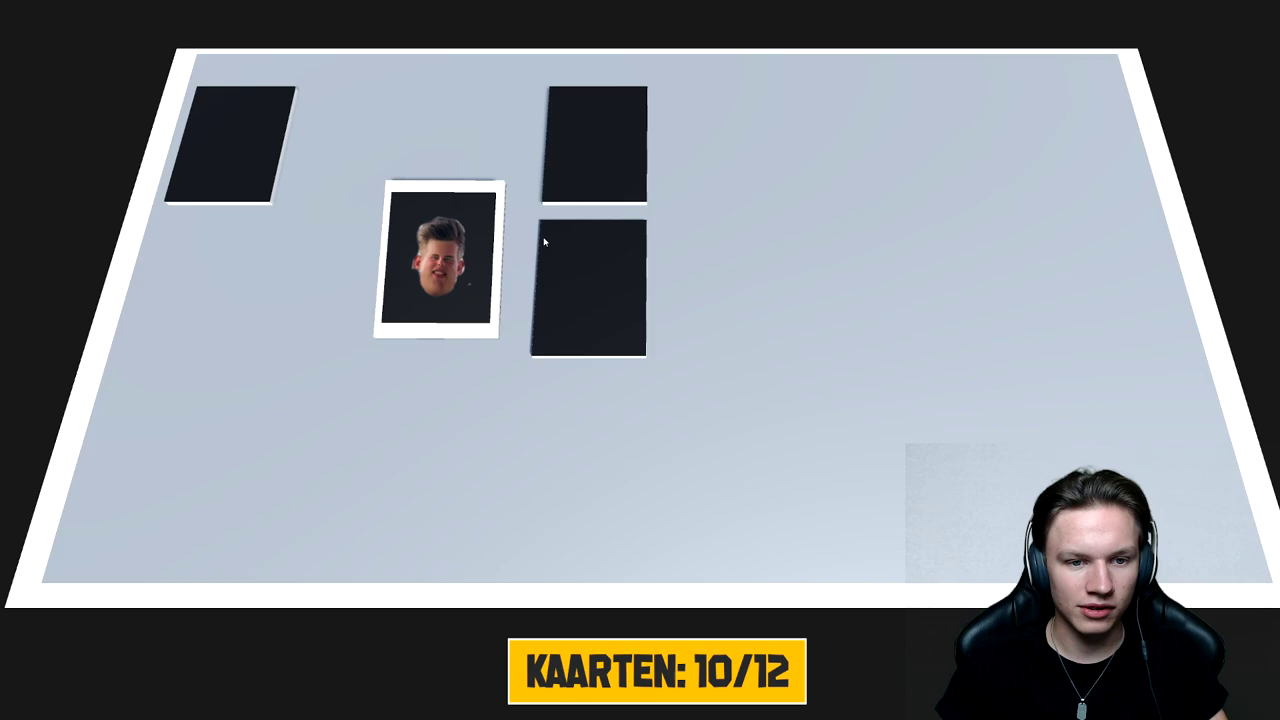
pyautogui.click(575, 267)
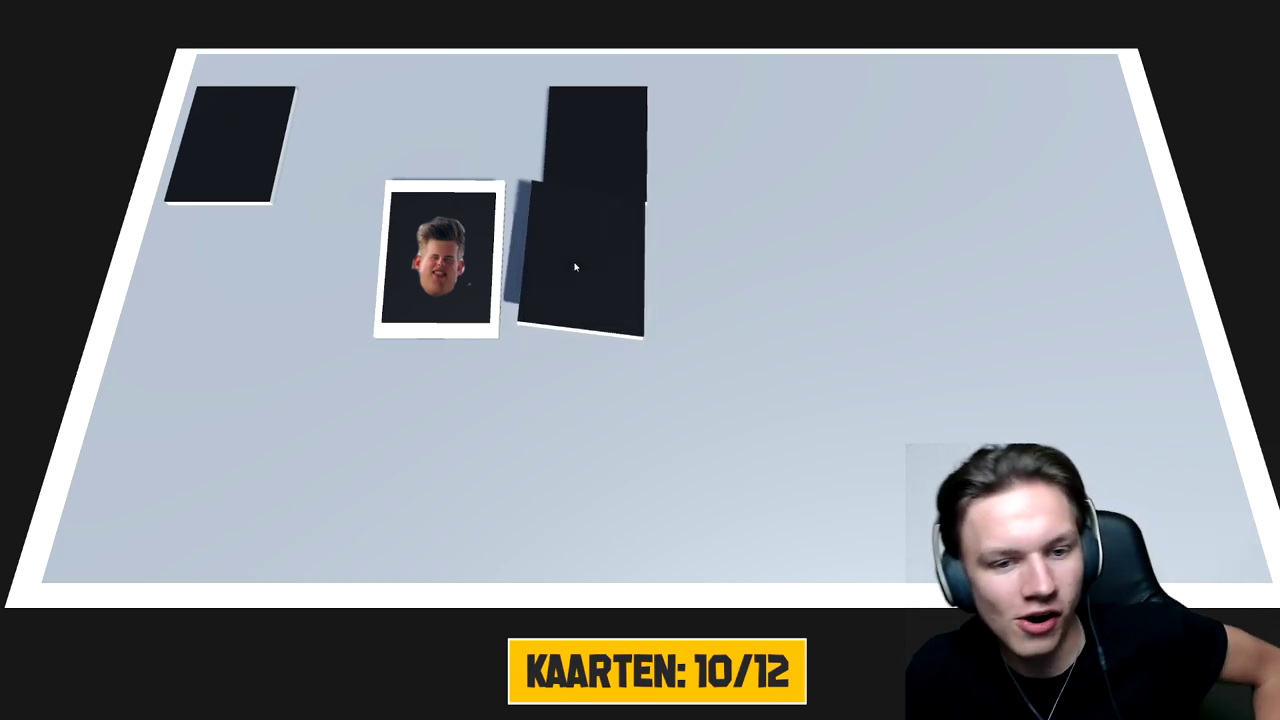
pyautogui.click(563, 137)
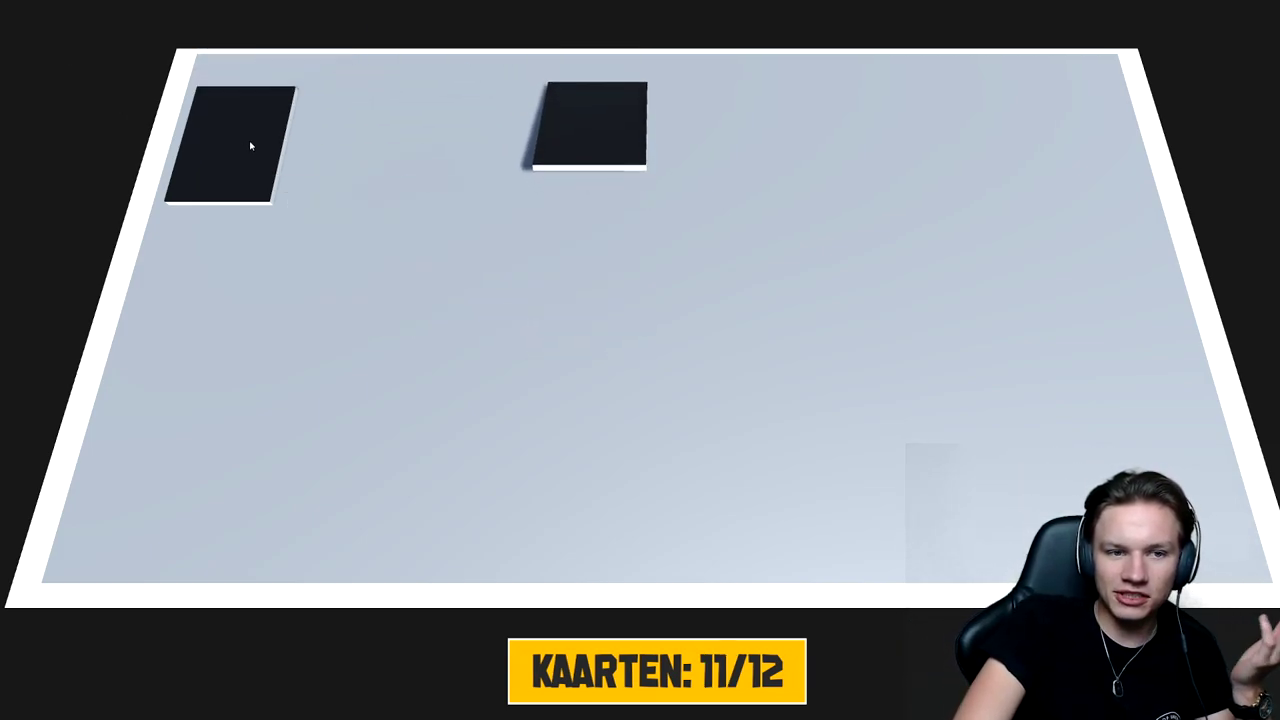
pyautogui.click(233, 152)
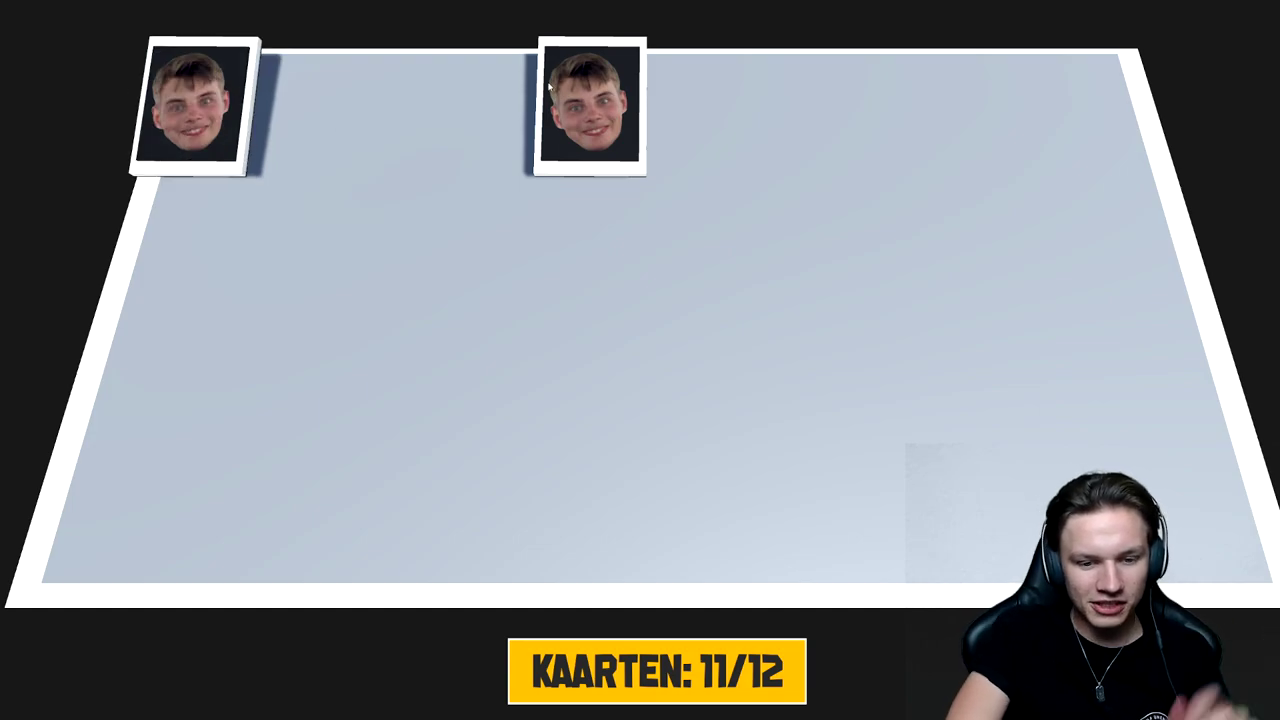